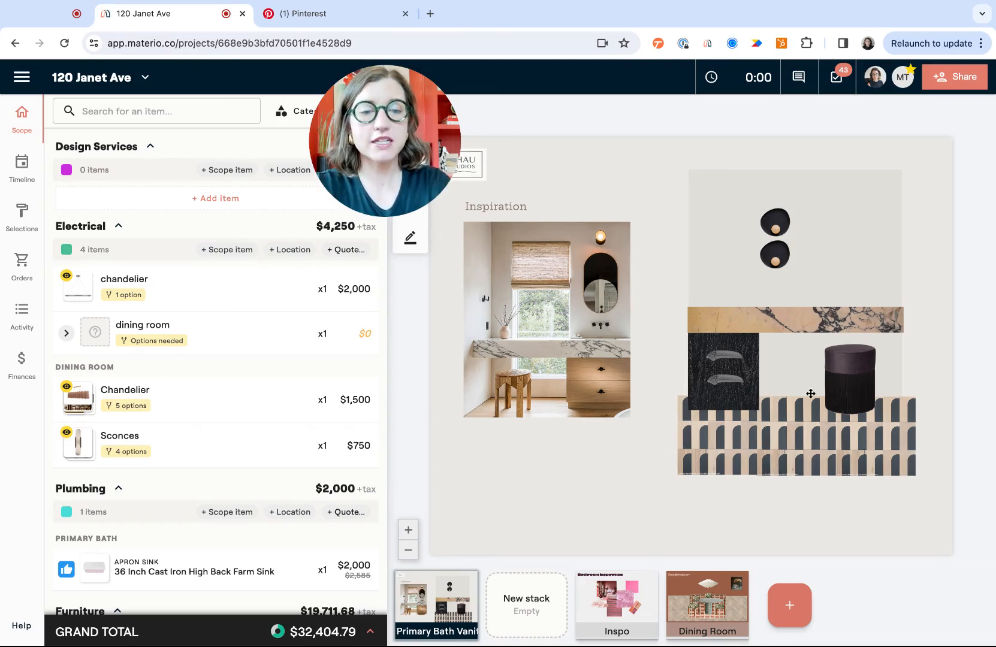
Create a new blank board in the project.
click(778, 599)
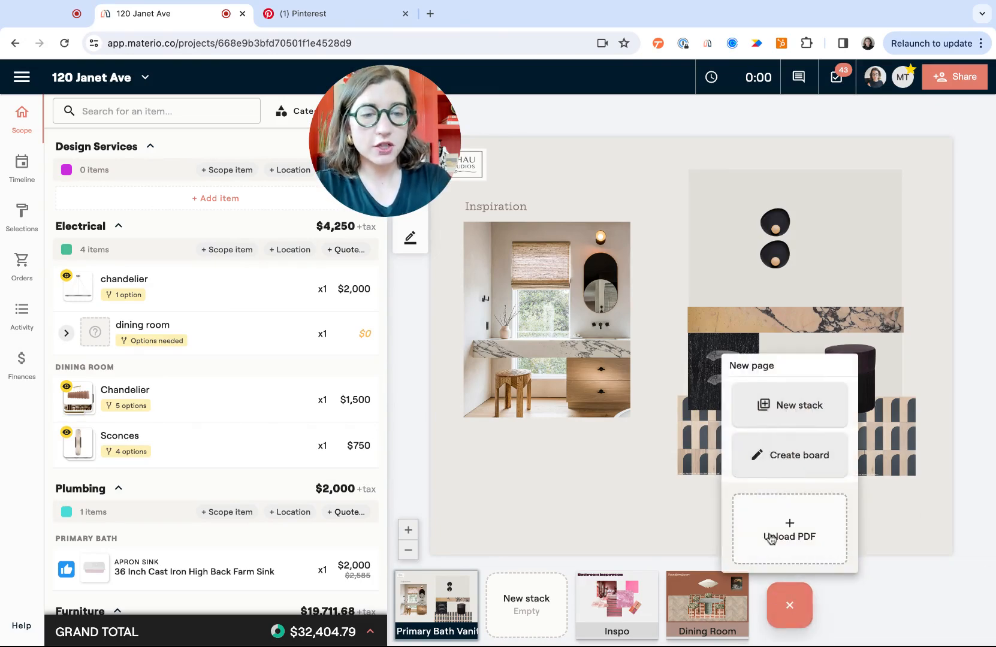
click(783, 454)
click(147, 192)
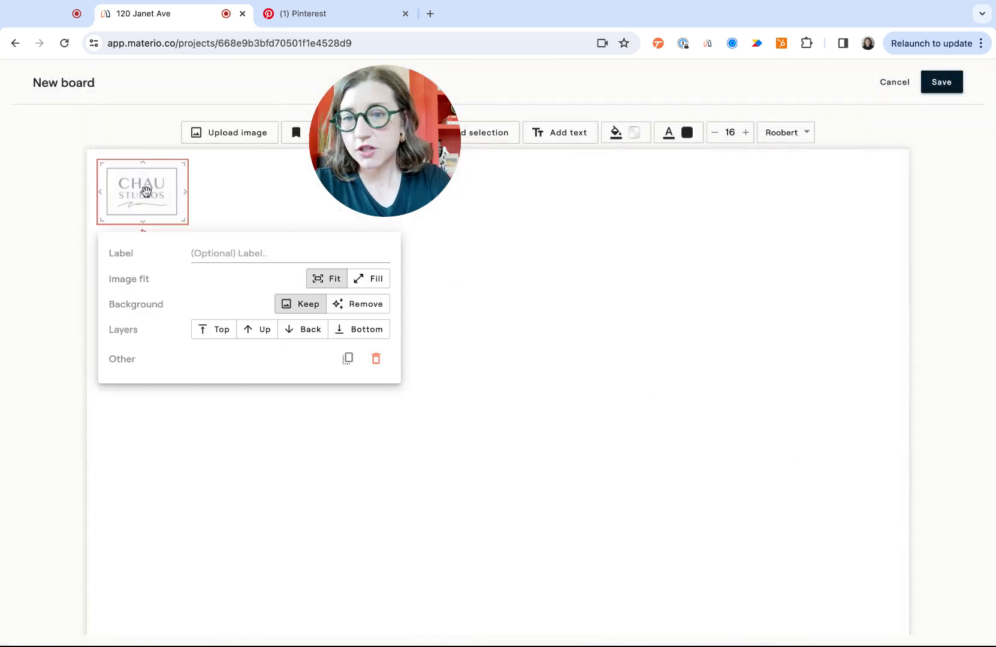
click(233, 205)
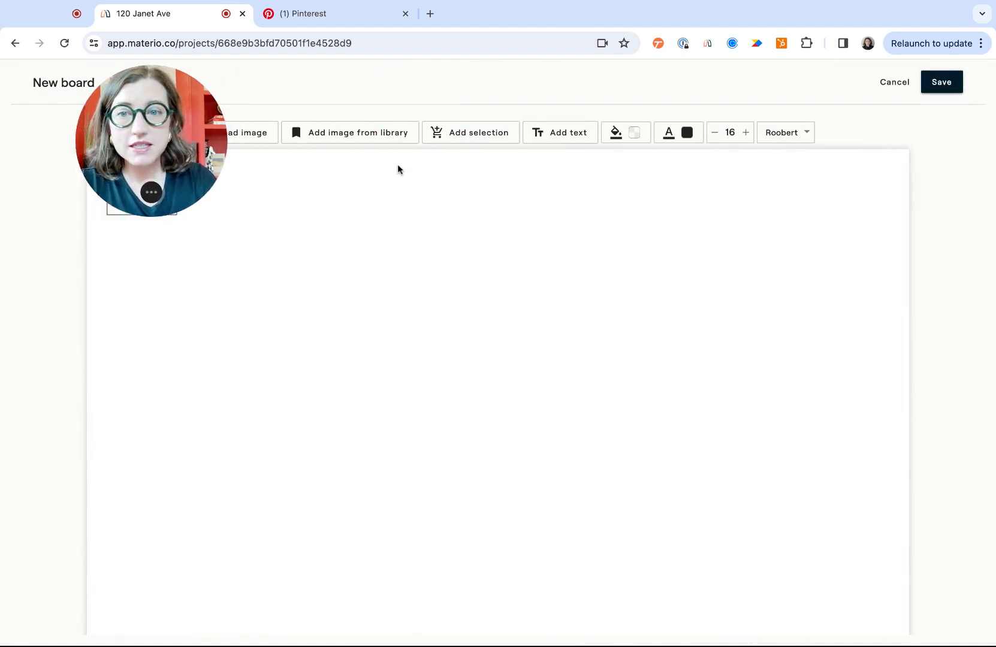
Add a text box below the logo and replace its text with "Project Notes:".
click(561, 134)
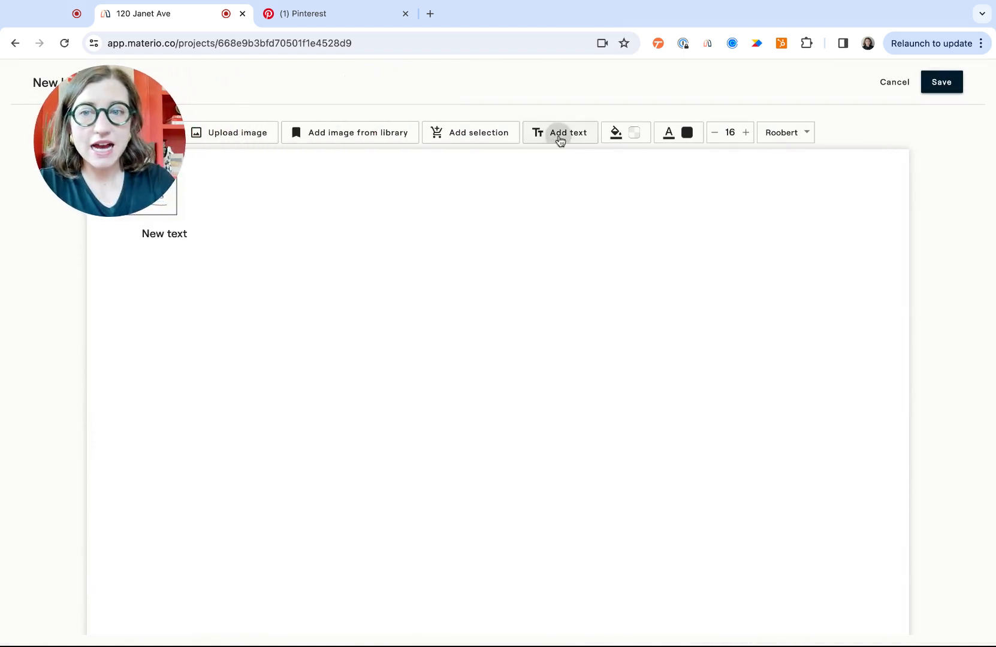
click(173, 238)
drag(176, 238, 181, 252)
click(171, 258)
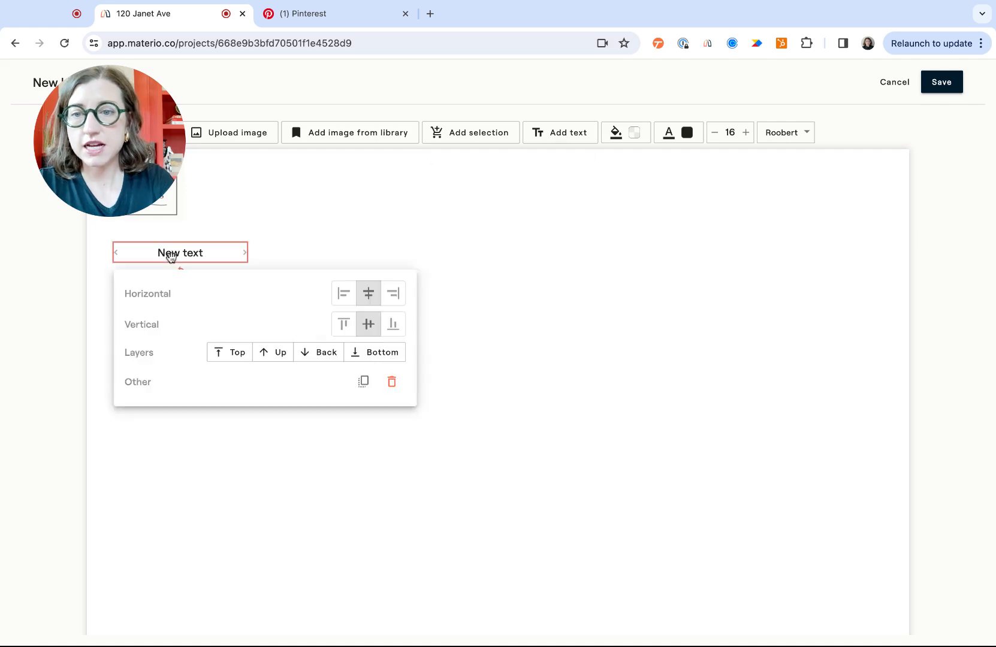
double_click(171, 254)
key(super+a)
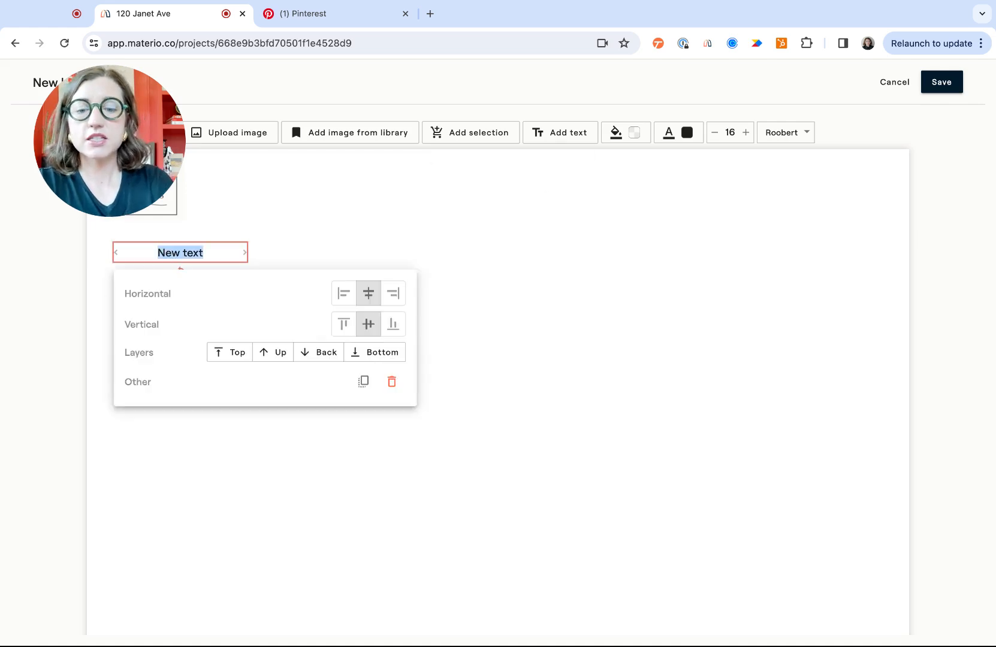
text(Project Notes:)
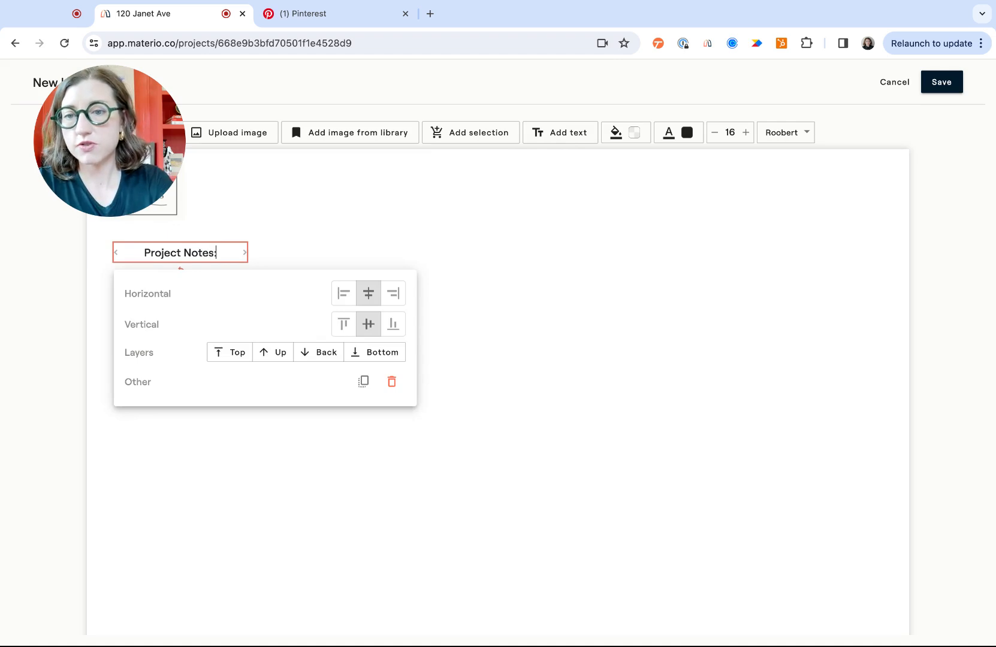
Left-align the "Project Notes:" heading and format it in Noto Serif Display at size 25.
key(super+a)
click(343, 293)
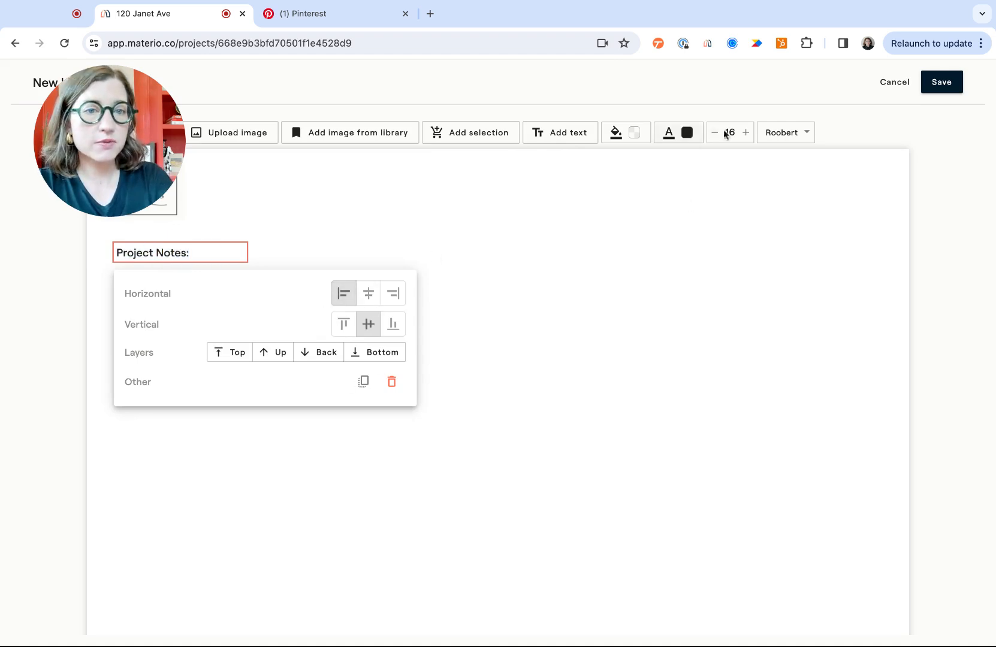
click(746, 132)
click(746, 132)
click(746, 133)
click(746, 133)
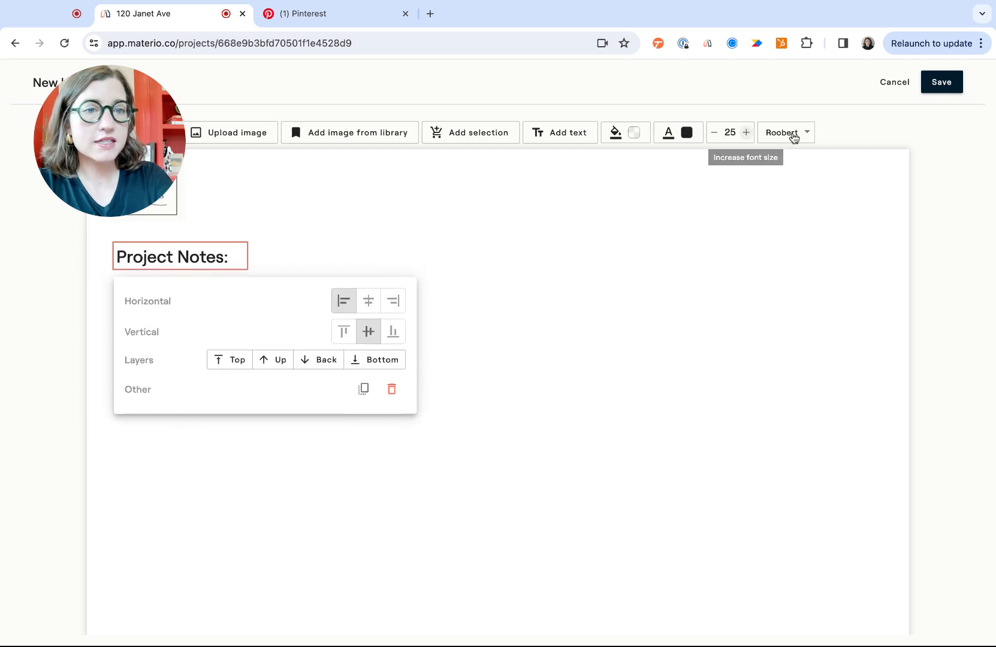
click(794, 134)
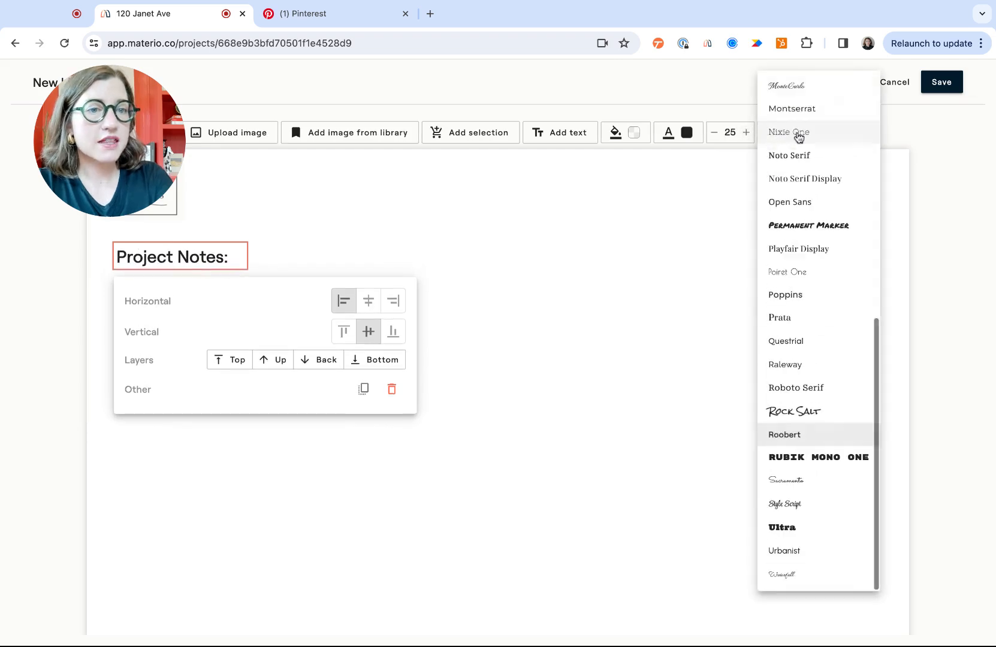
click(792, 184)
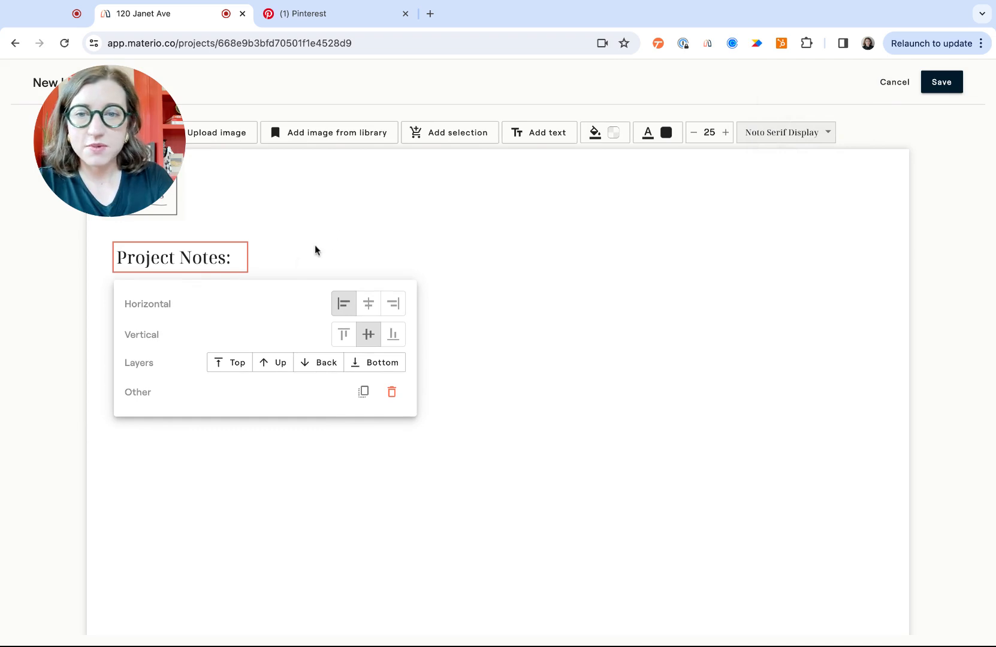
click(775, 141)
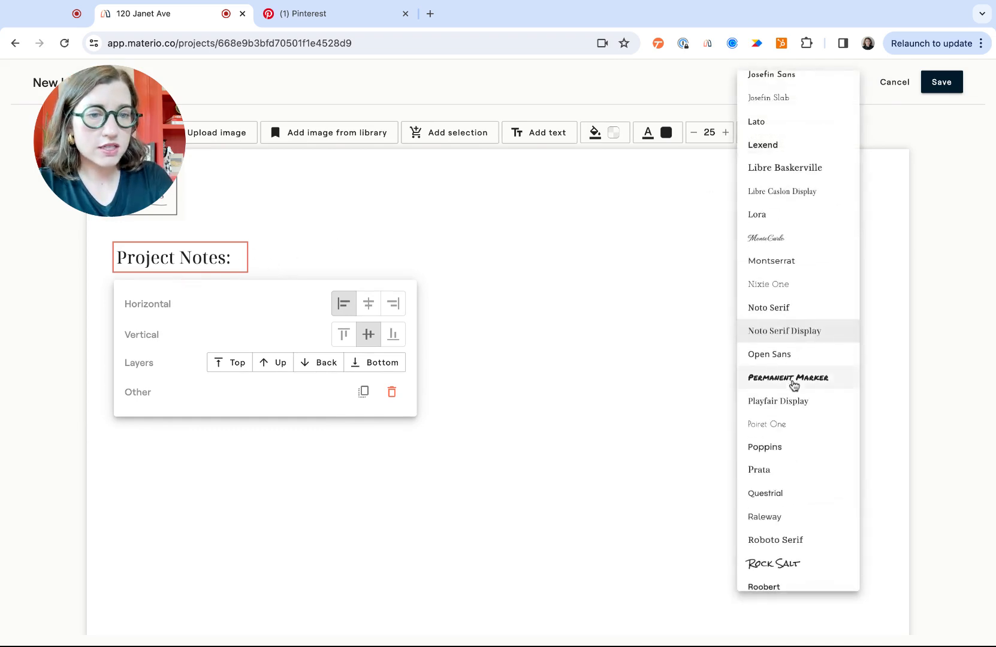
scroll(794, 384, down, 3)
scroll(803, 333, up, 6)
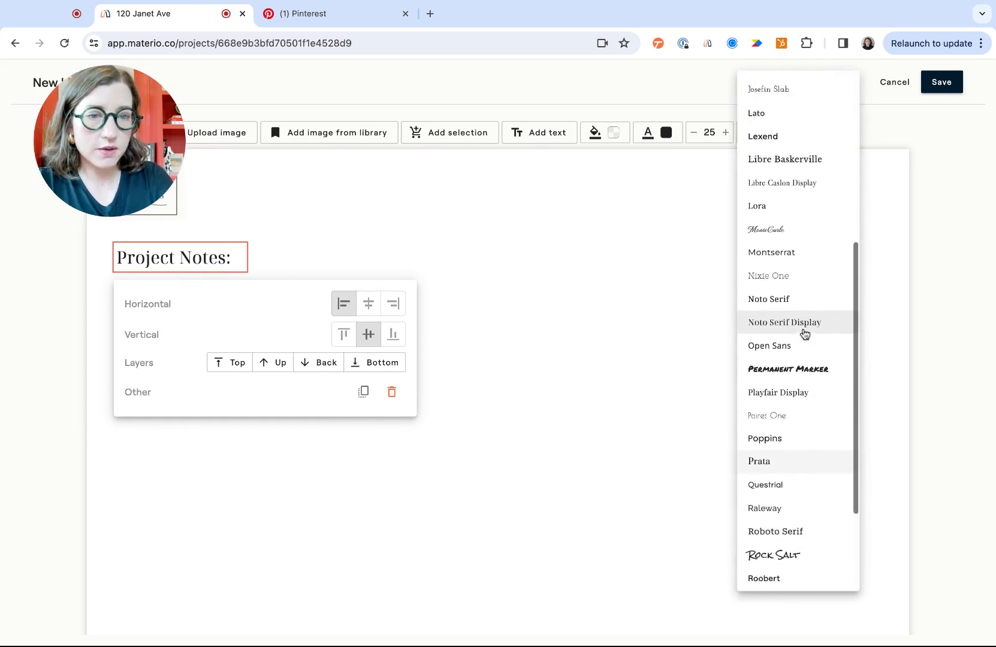
scroll(805, 333, up, 2)
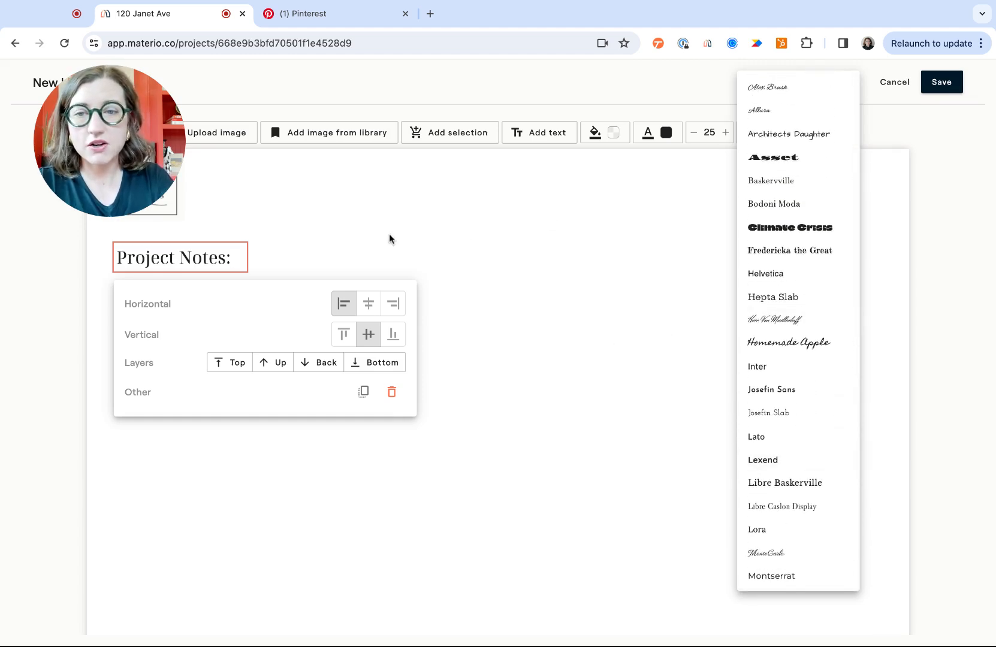
click(337, 238)
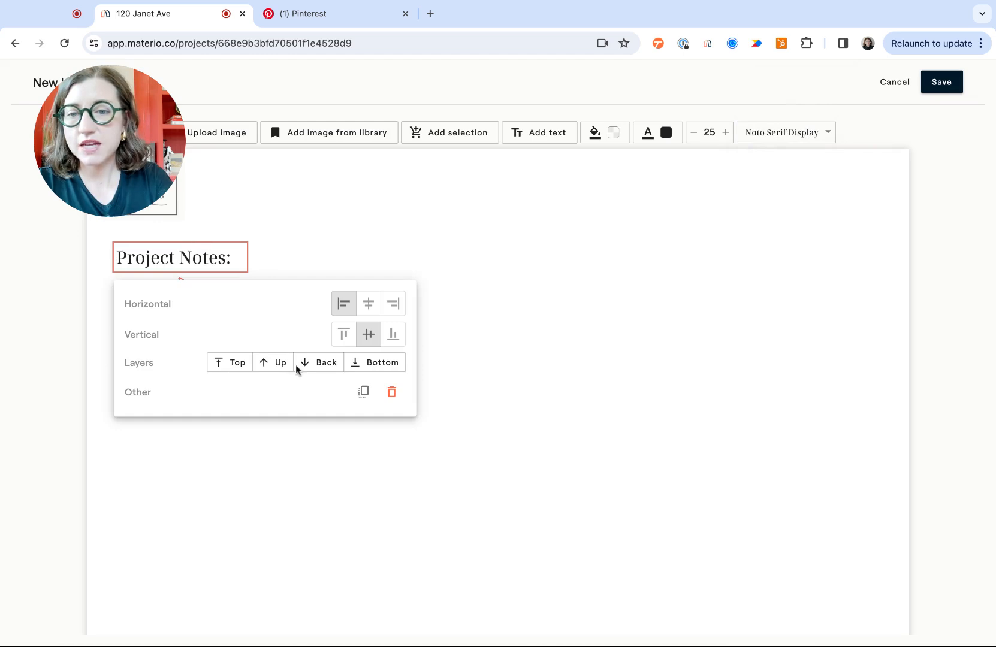
Duplicate the "Project Notes:" heading, widen the copy and place it directly below the original.
click(363, 391)
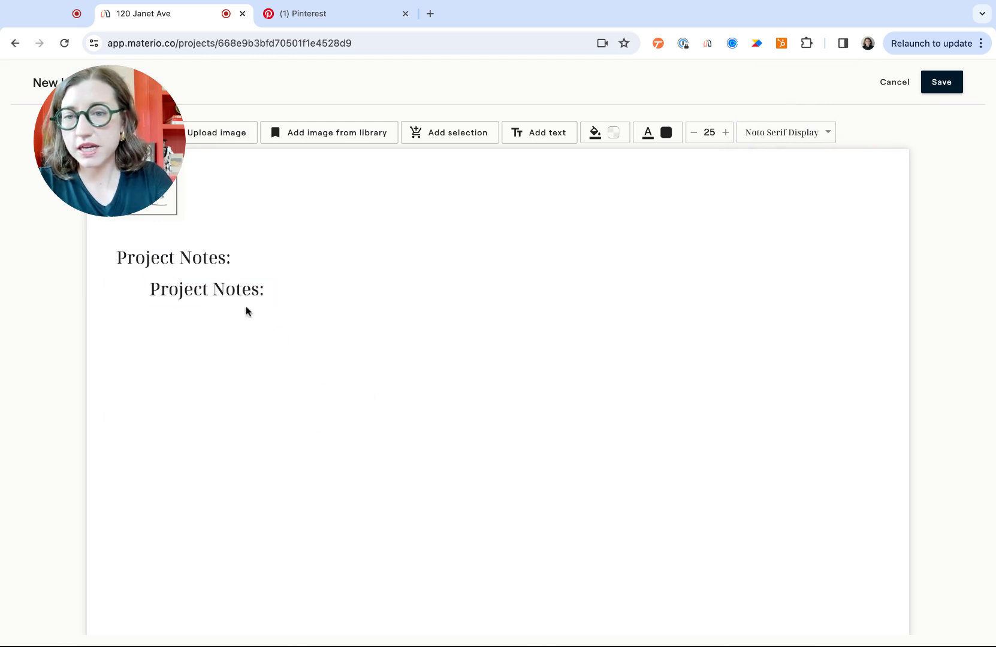
drag(254, 294, 448, 294)
click(240, 294)
drag(248, 307, 257, 307)
Replace the copied heading's text with a dashed list of room notes, from "Dining room: Big round dining table" to "Home office with daybed".
triple_click(200, 297)
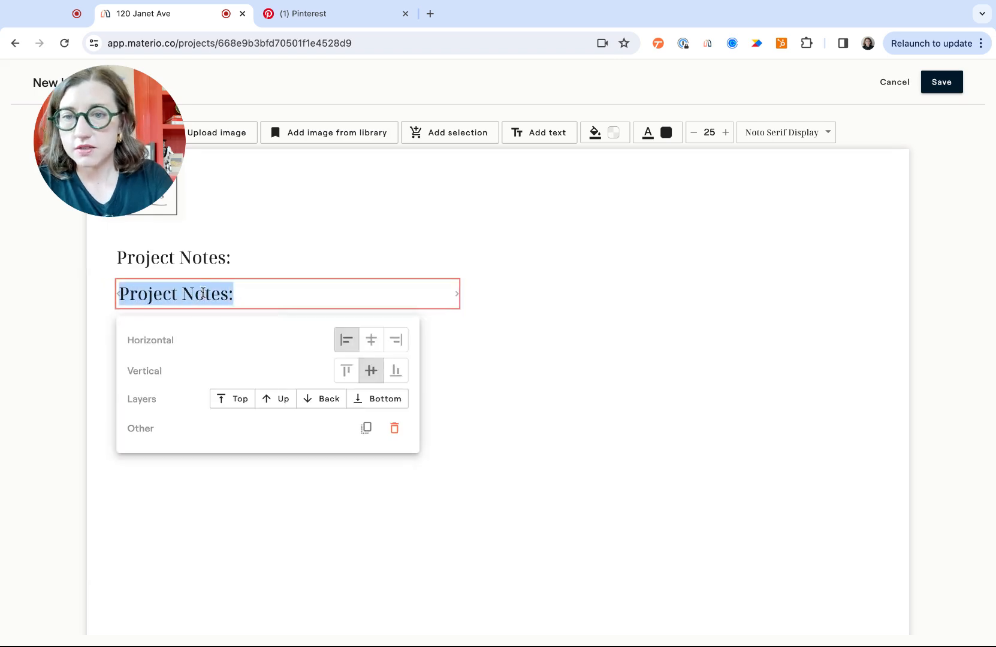
text(Dining room: Big round dining table in alcove or banquette? - Living room with TV should be in the den/basement since it's cozy - "living room" with fireplace should be sitting/entertaining room - Primary Bed - Guest Bed - Home office with daybed (Eventual nursery)
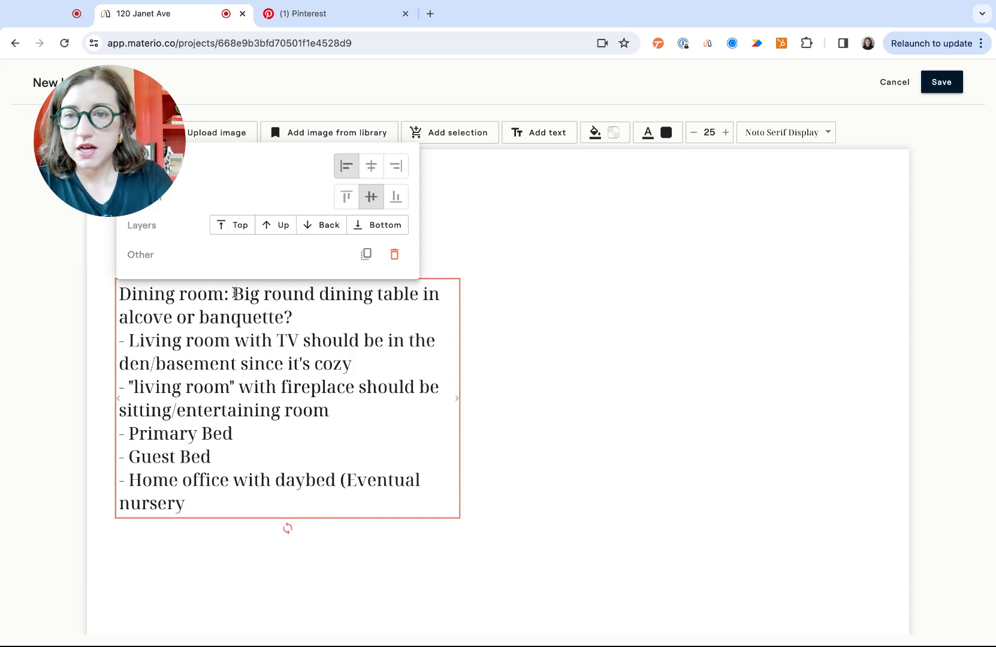
text(-)
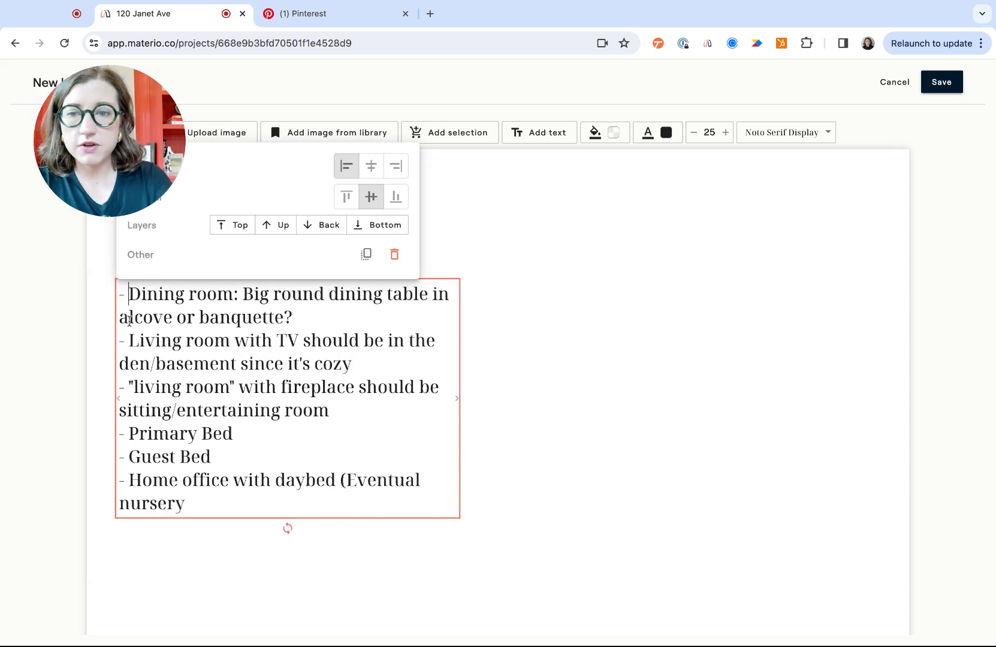
Format the room notes list in Helvetica at size 16.
key(super+a)
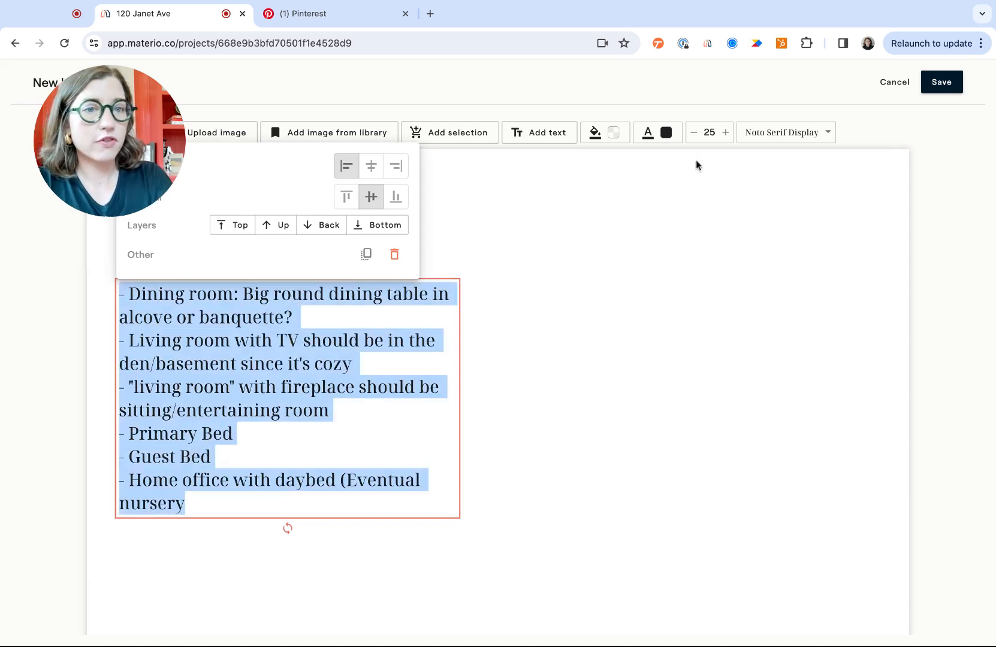
click(779, 133)
click(767, 280)
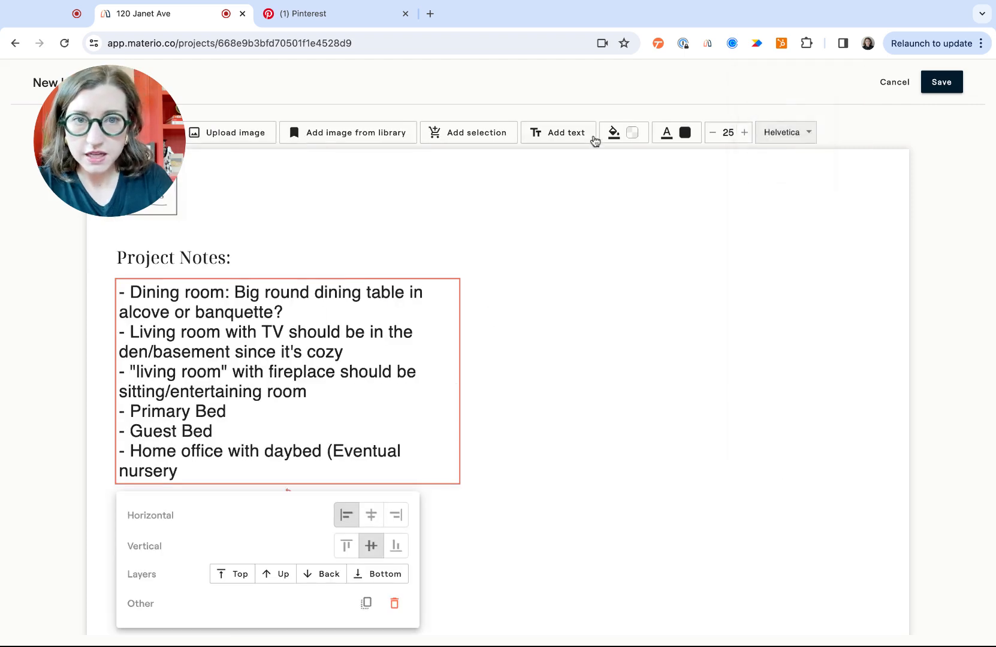
click(713, 132)
click(713, 132)
click(714, 132)
click(713, 133)
click(714, 133)
click(714, 132)
click(713, 133)
click(713, 132)
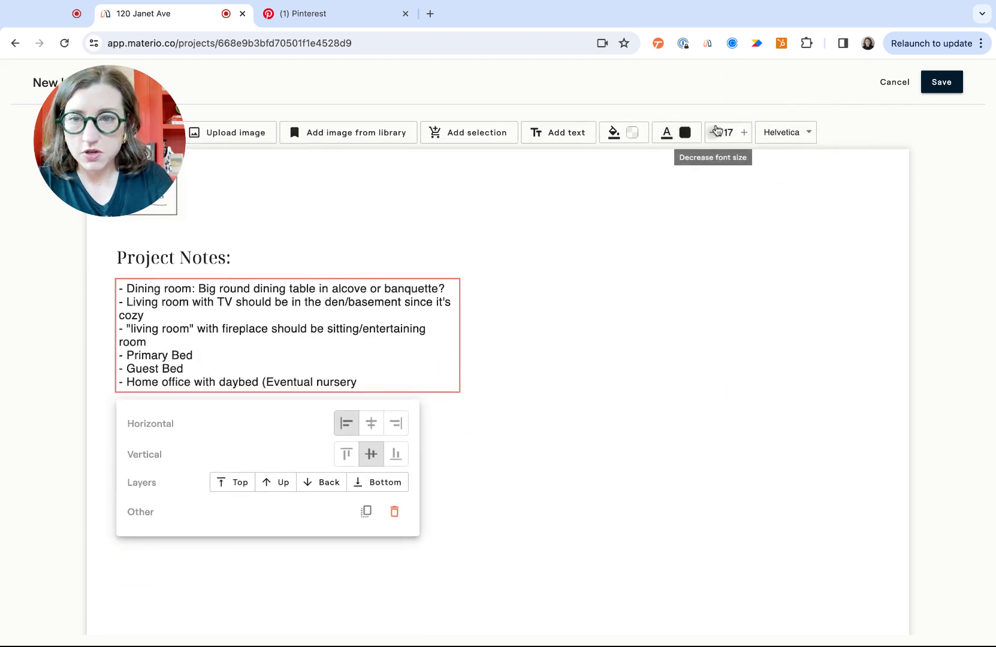
click(718, 131)
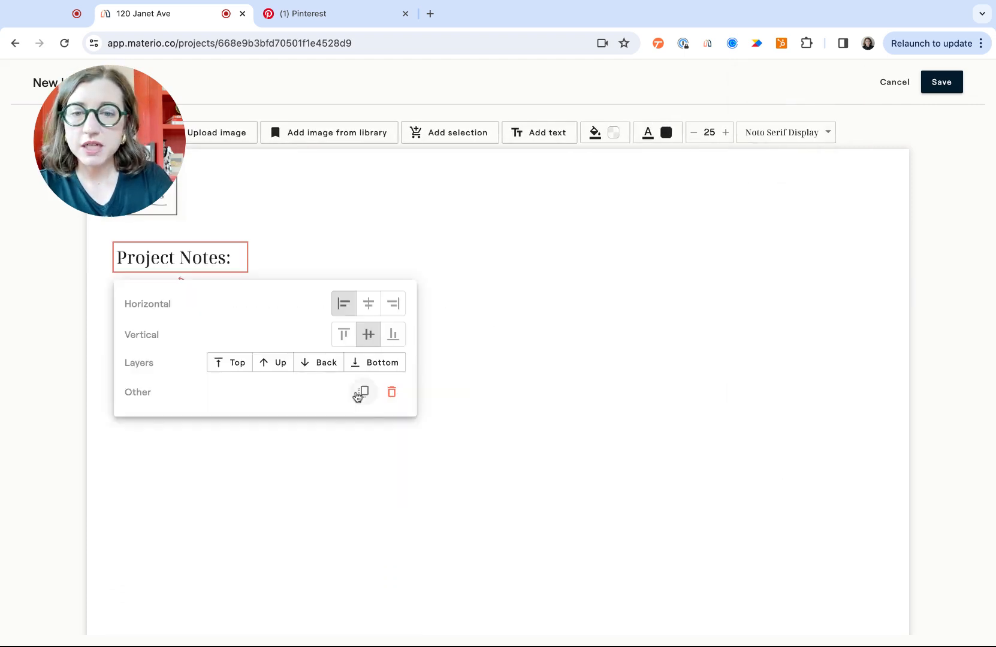
Duplicate the "Project Notes:" heading, move the copy below the room notes and change its text to "Design Notes:".
click(362, 392)
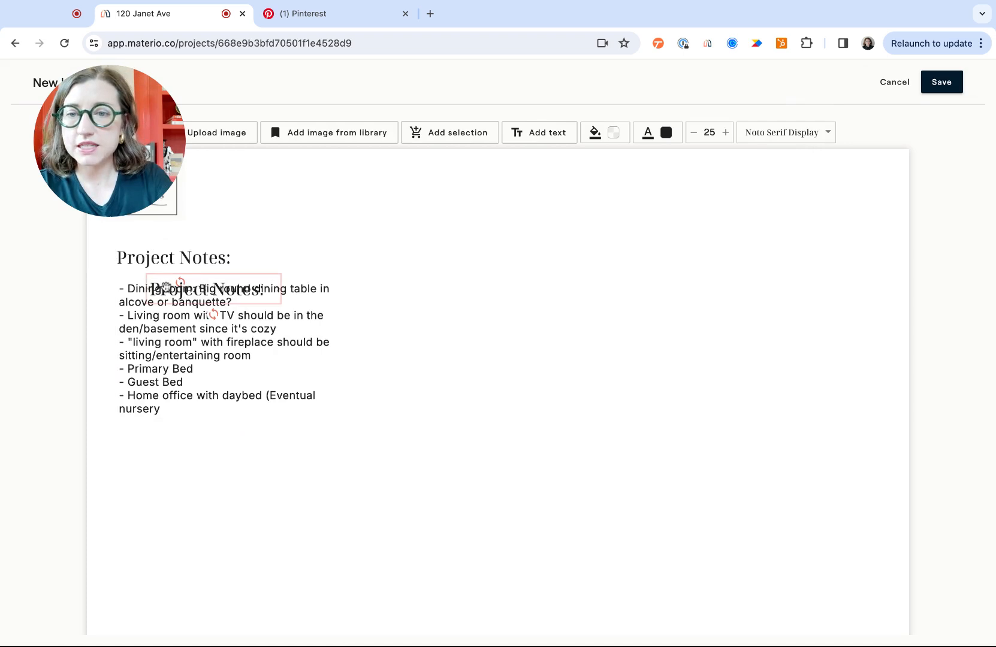
drag(166, 287, 151, 463)
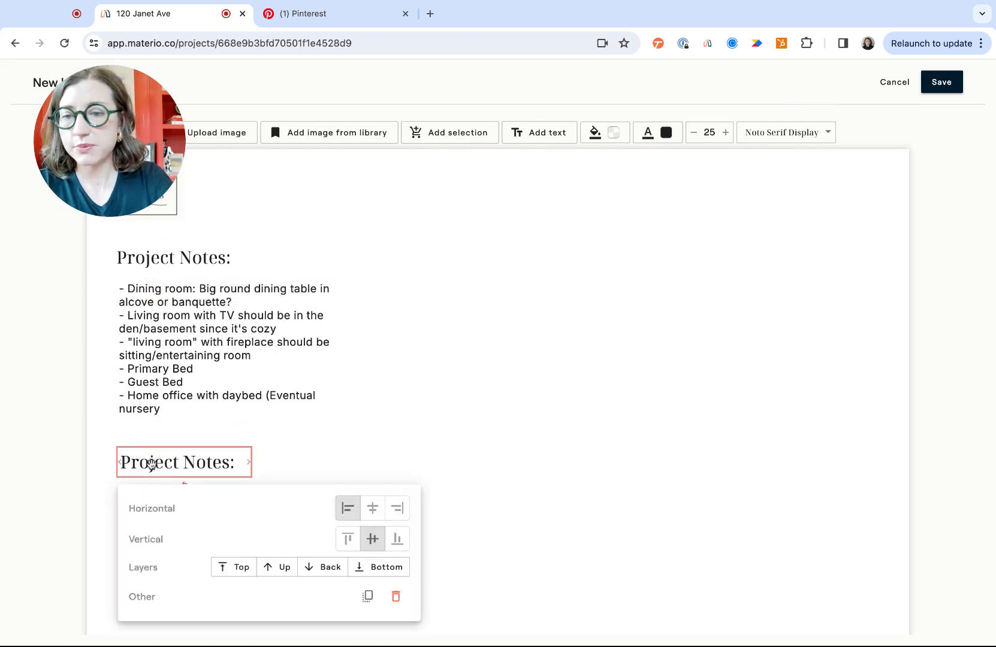
double_click(151, 464)
text(Design Notes)
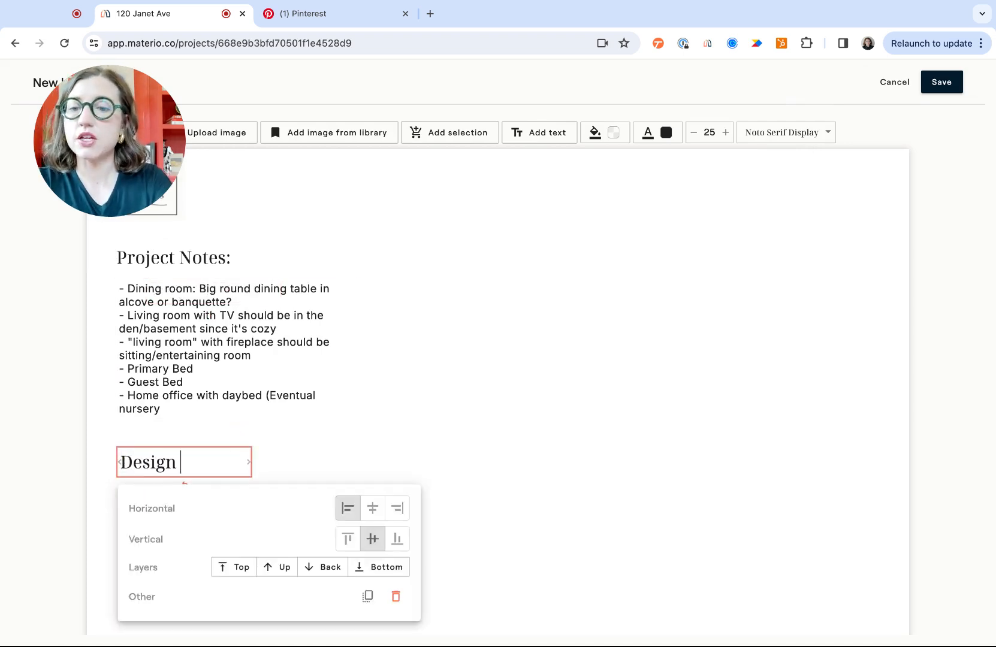
click(297, 452)
Duplicate the room notes under "Design Notes:", replace the copy's text with the style notes starting "loves Transitional style", and widen the box.
click(264, 319)
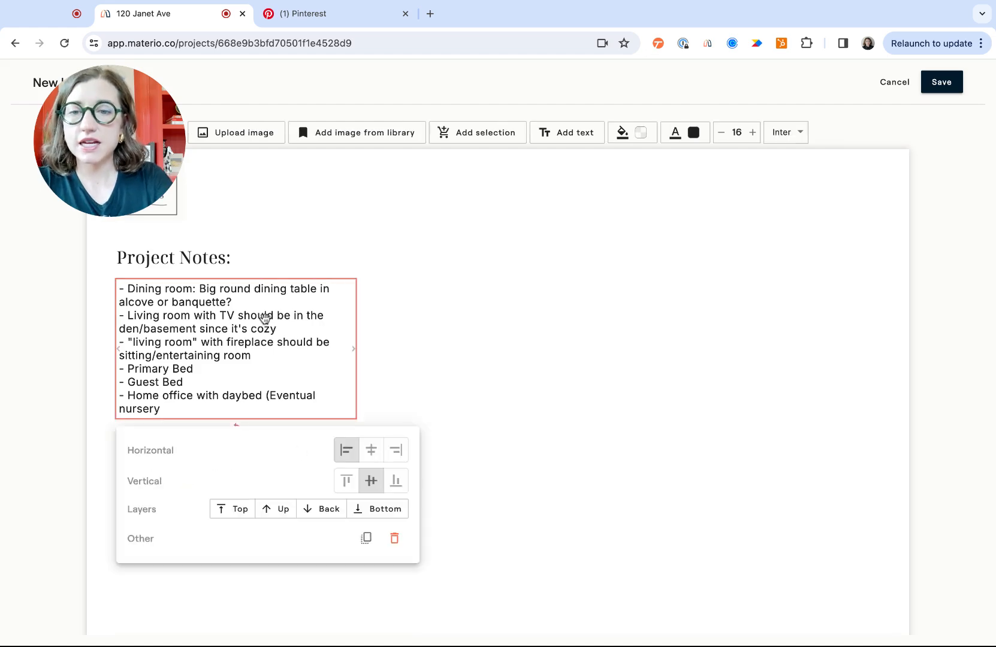
click(366, 538)
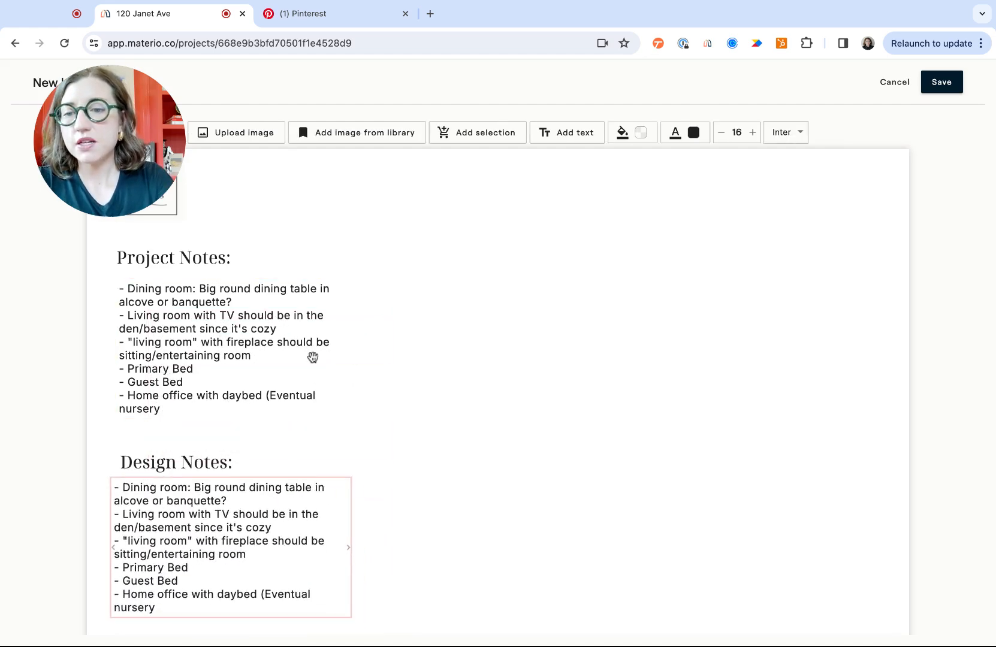
click(2, 174)
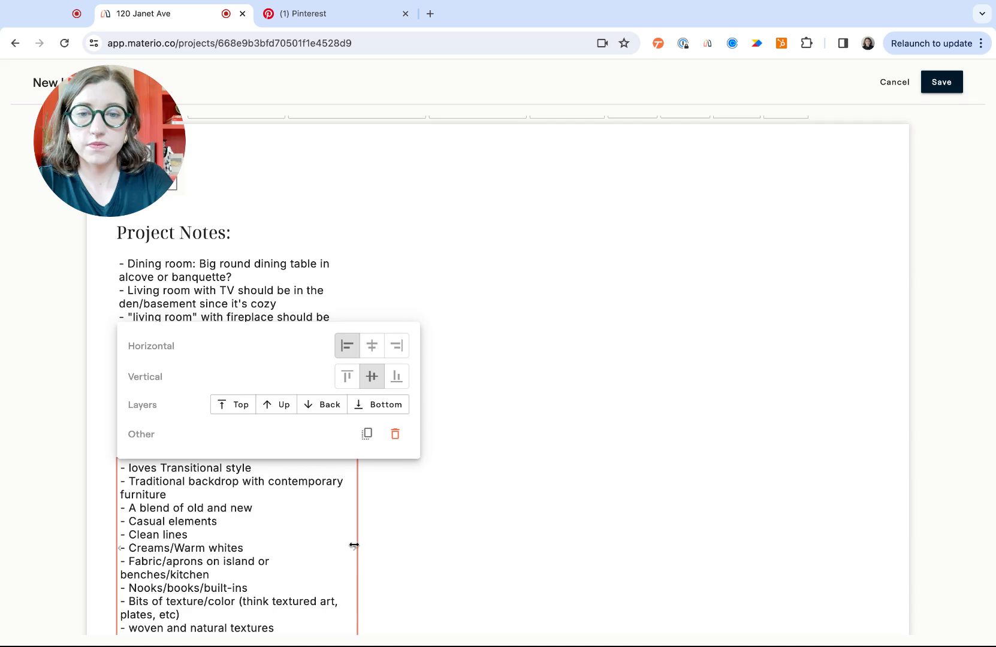
drag(355, 545, 396, 544)
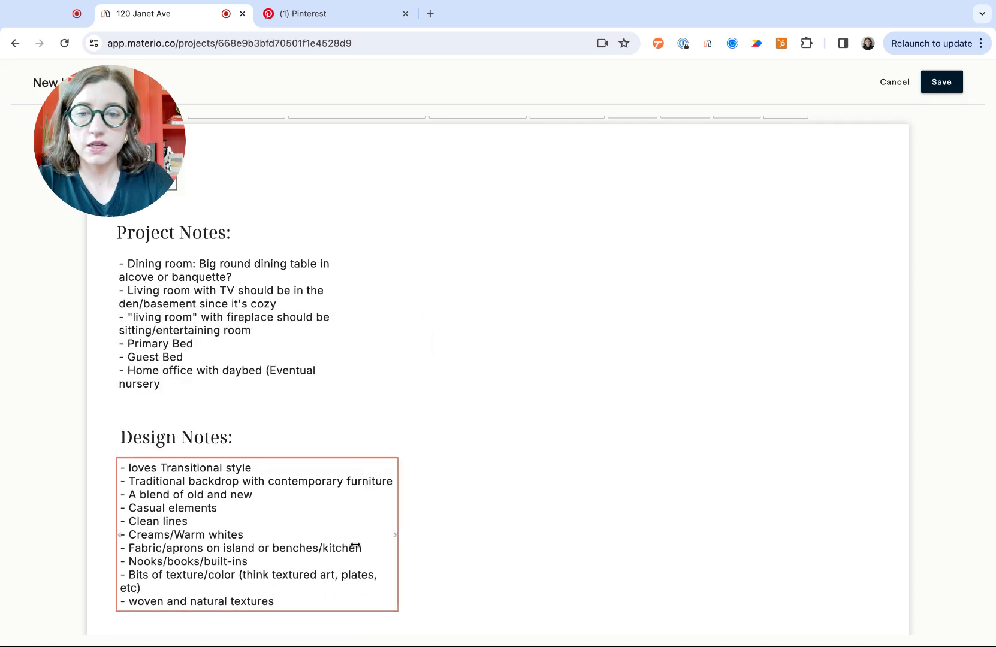
Change the font of the style notes under "Design Notes:" to Nixie One.
click(803, 133)
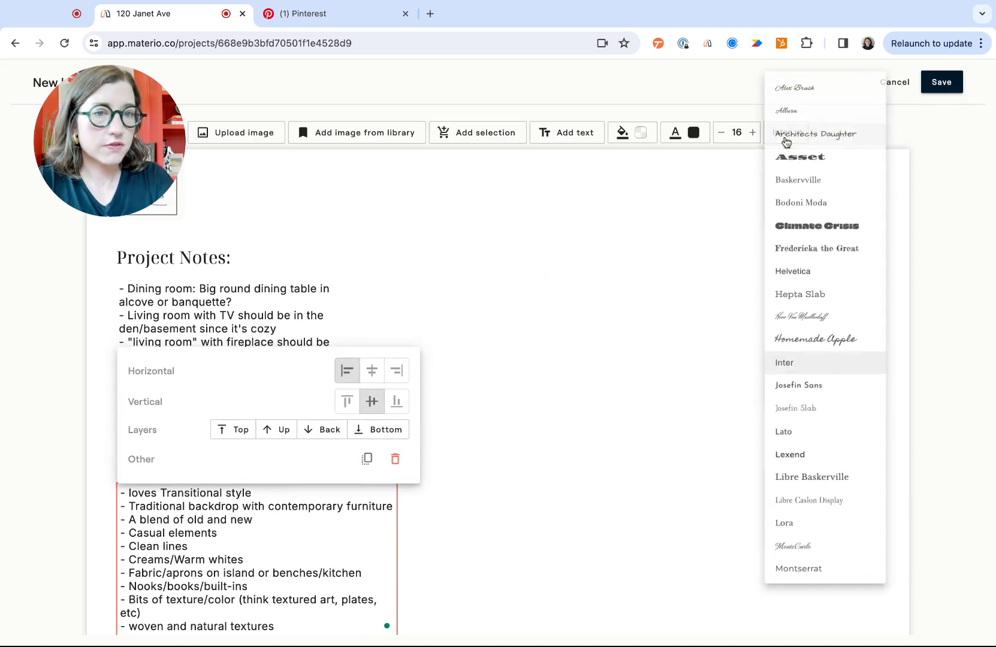
scroll(820, 358, down, 3)
scroll(818, 358, down, 2)
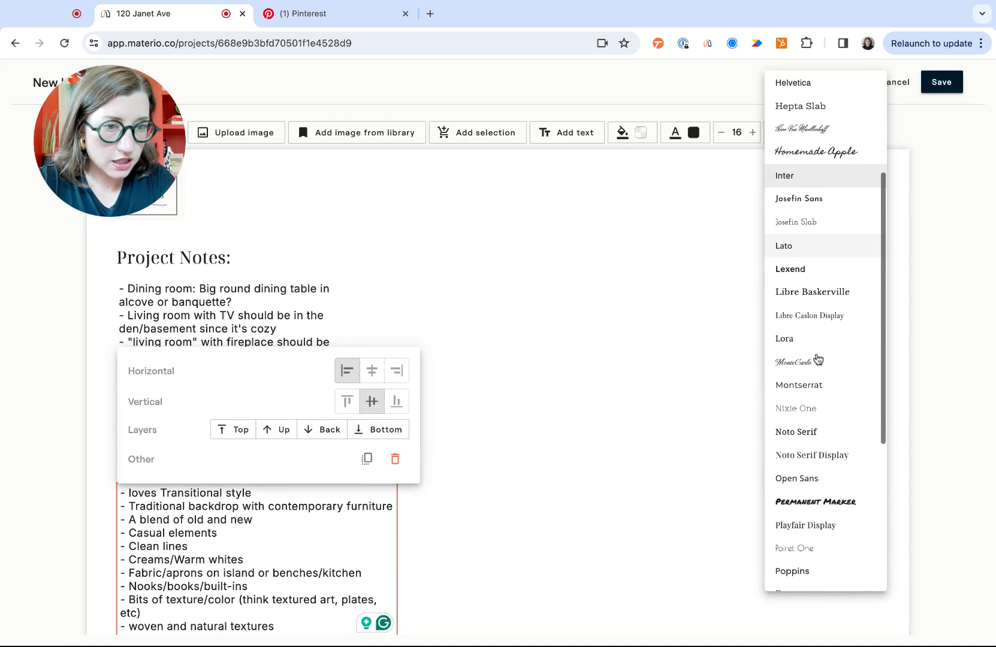
click(812, 414)
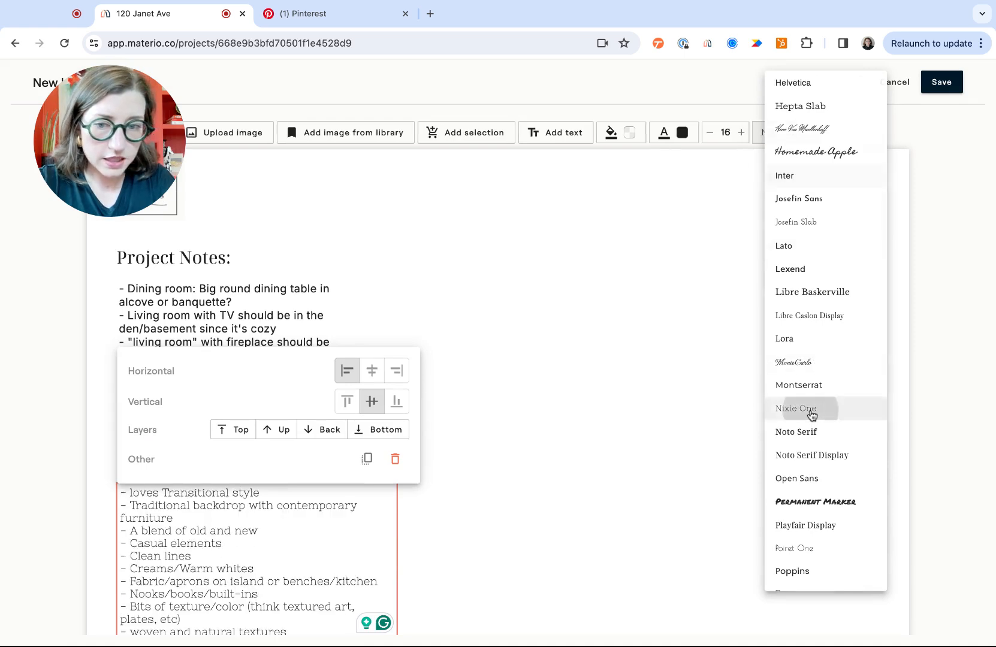
Change the font of the room notes under "Project Notes:" to Nixie One.
click(300, 312)
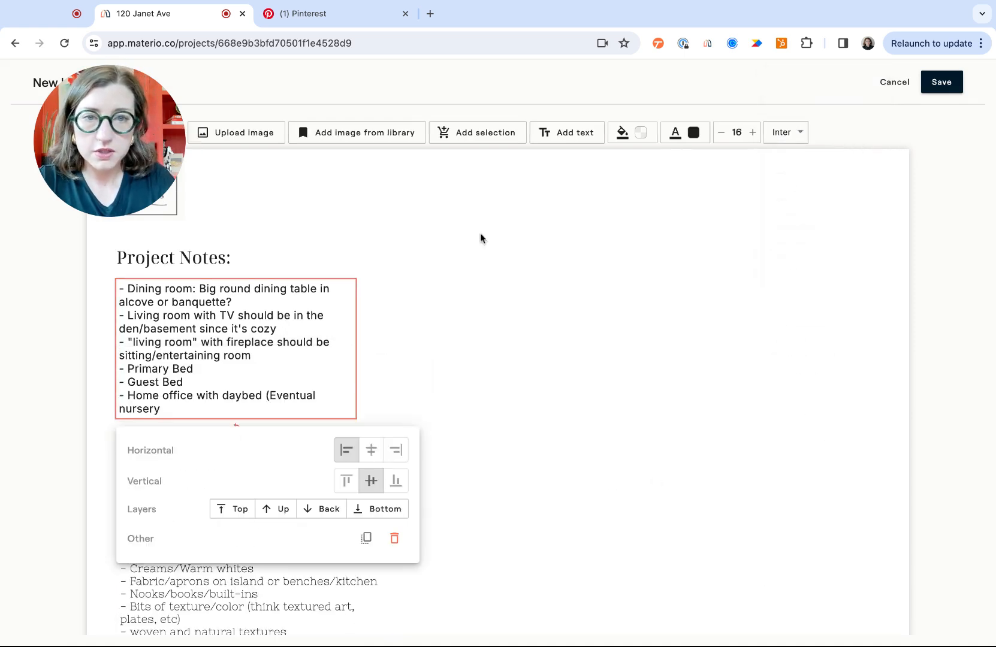
scroll(803, 385, down, 4)
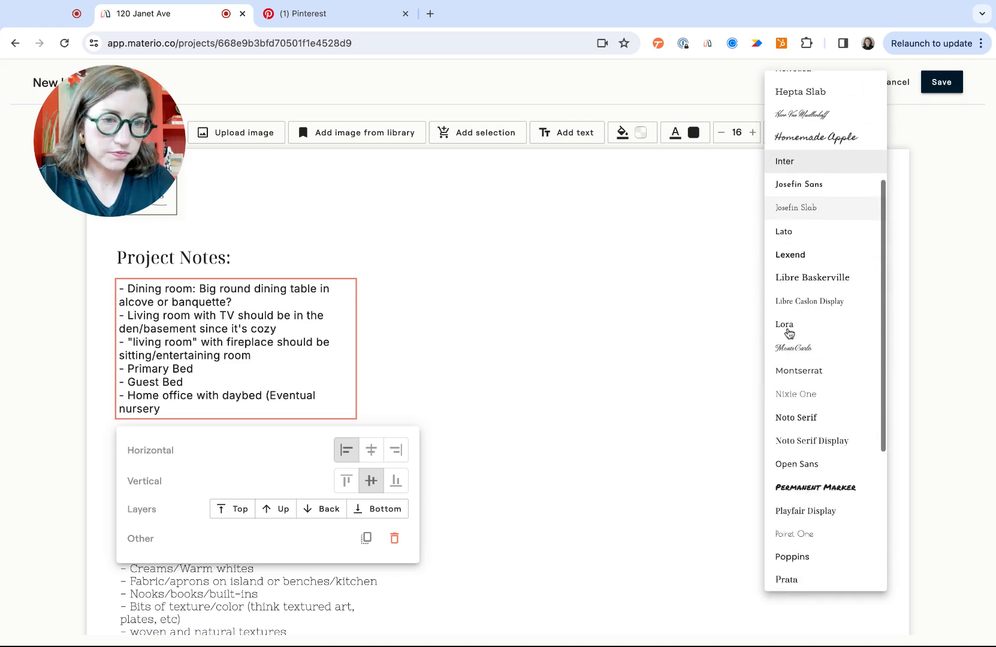
click(803, 388)
click(540, 362)
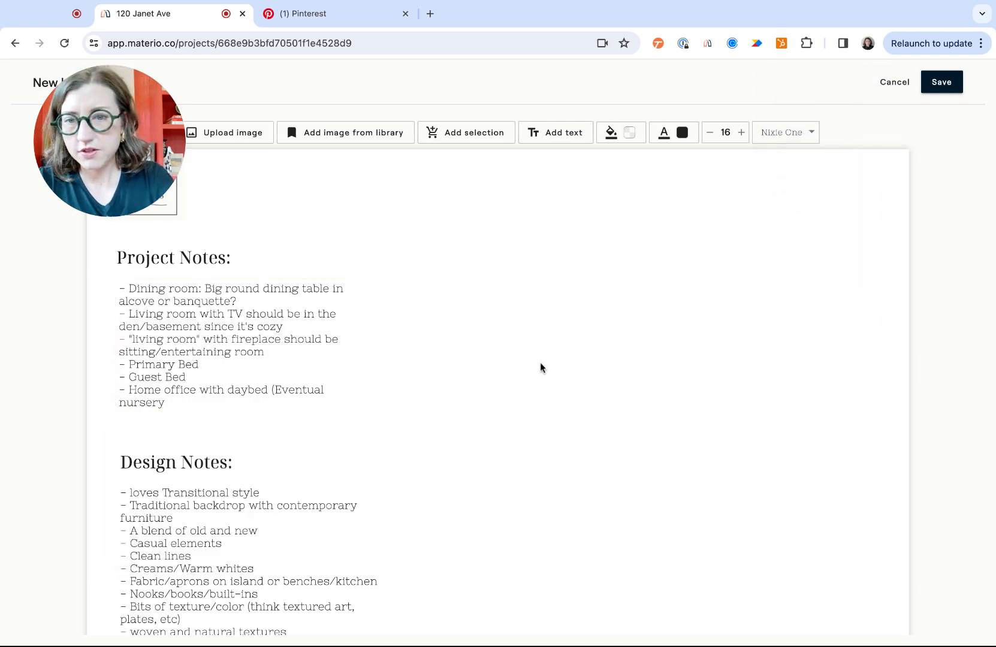
Move the "Design Notes:" heading and its style notes up slightly, closer to the room notes.
drag(190, 465, 190, 447)
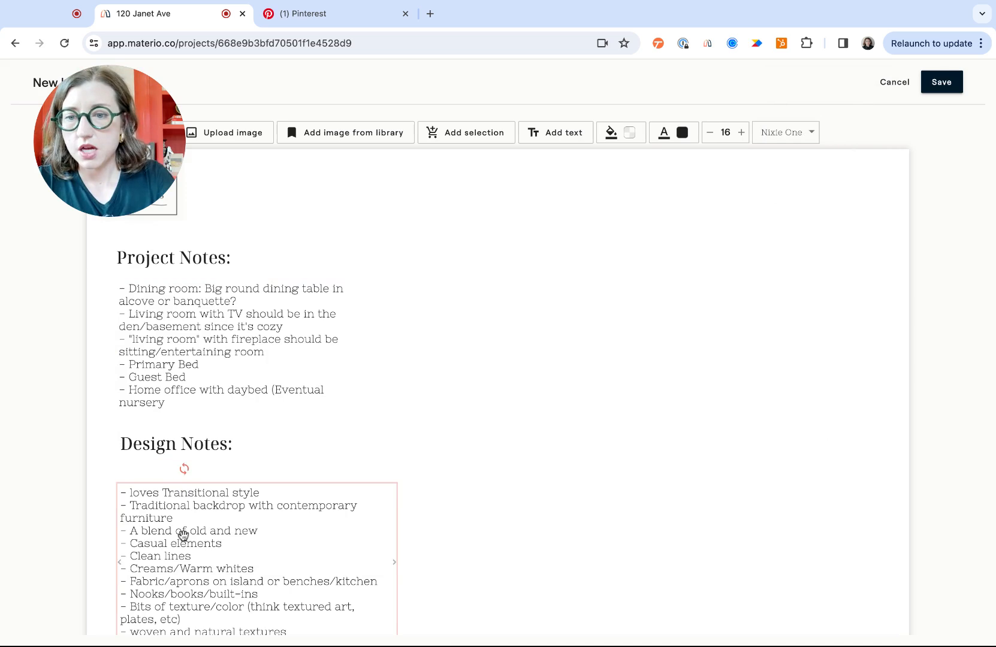
drag(184, 555, 183, 536)
click(544, 444)
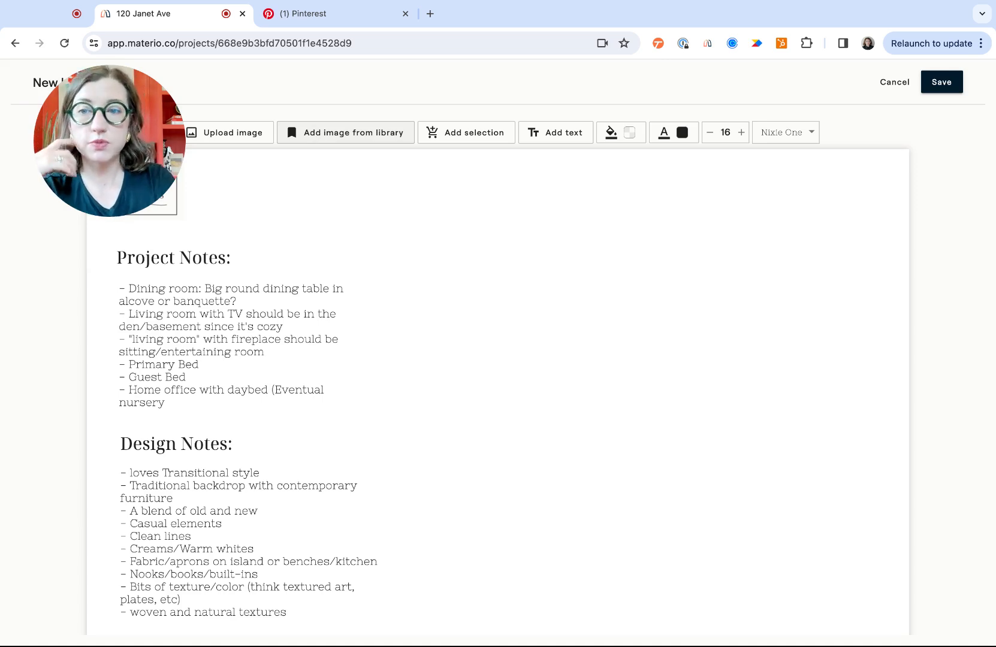
Upload six inspiration photos of interiors and a house exterior and add them to the board.
click(243, 144)
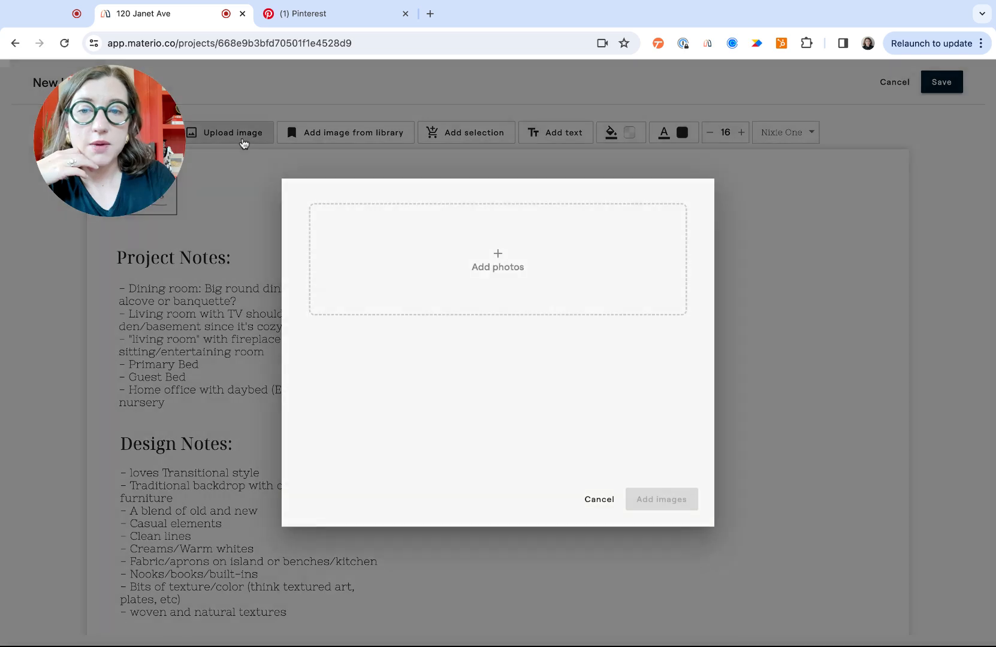
click(495, 267)
click(726, 447)
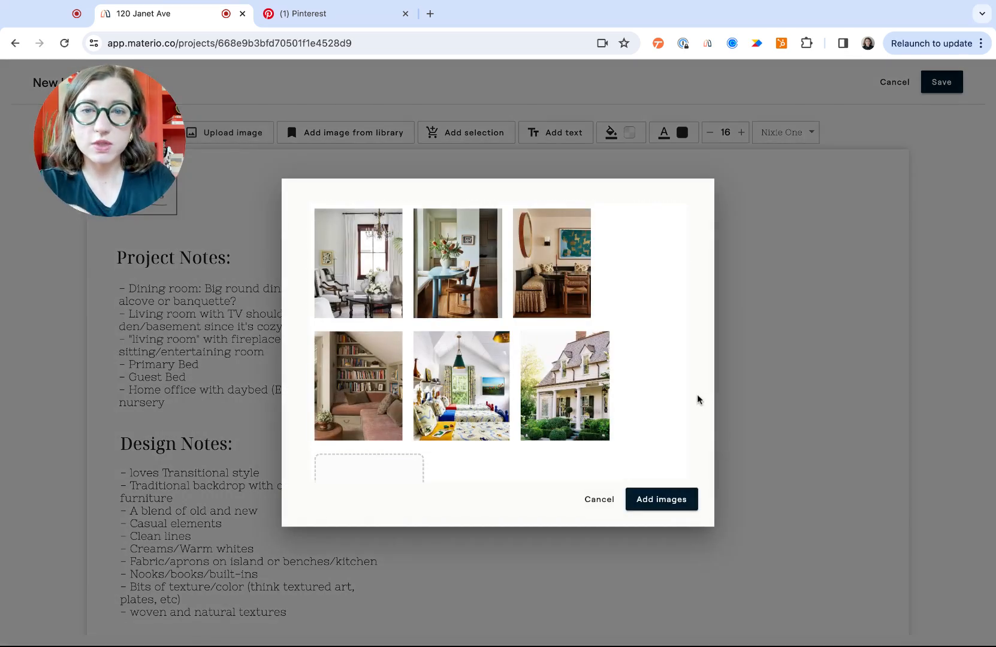
click(663, 505)
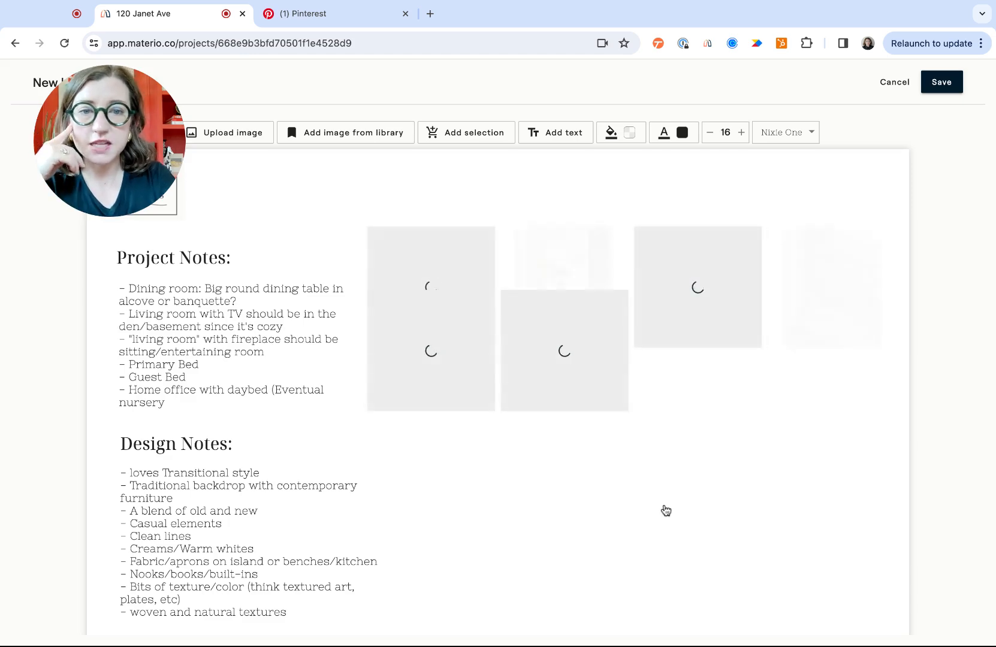
Move the house exterior and twin-bed bedroom photos below the row of photos and enlarge the bedroom photo beside "Design Notes:".
scroll(664, 509, down, 3)
drag(578, 241, 779, 408)
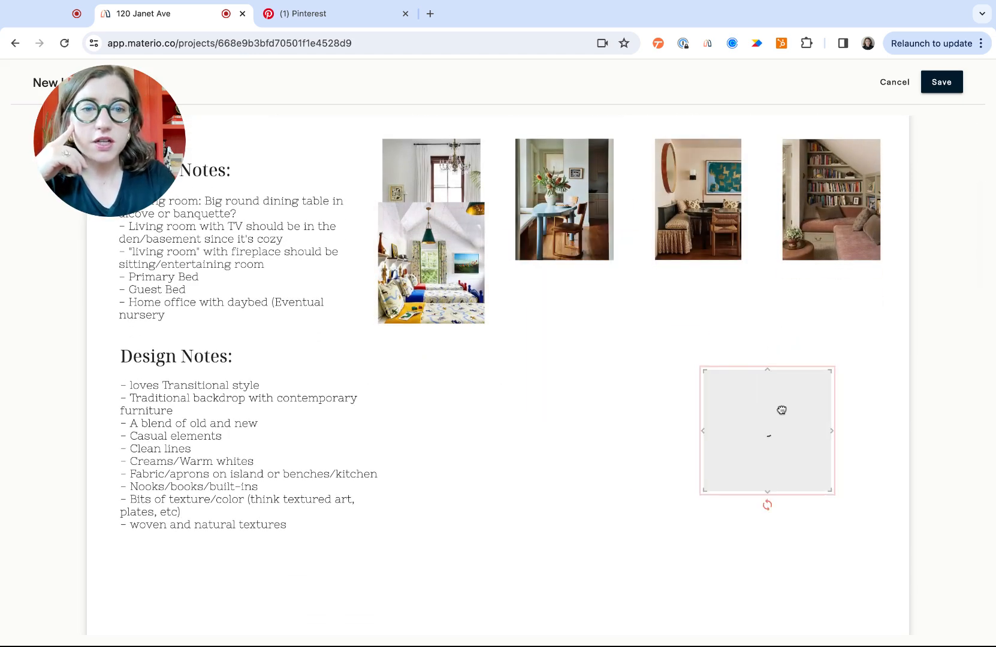
click(456, 266)
drag(455, 267, 532, 393)
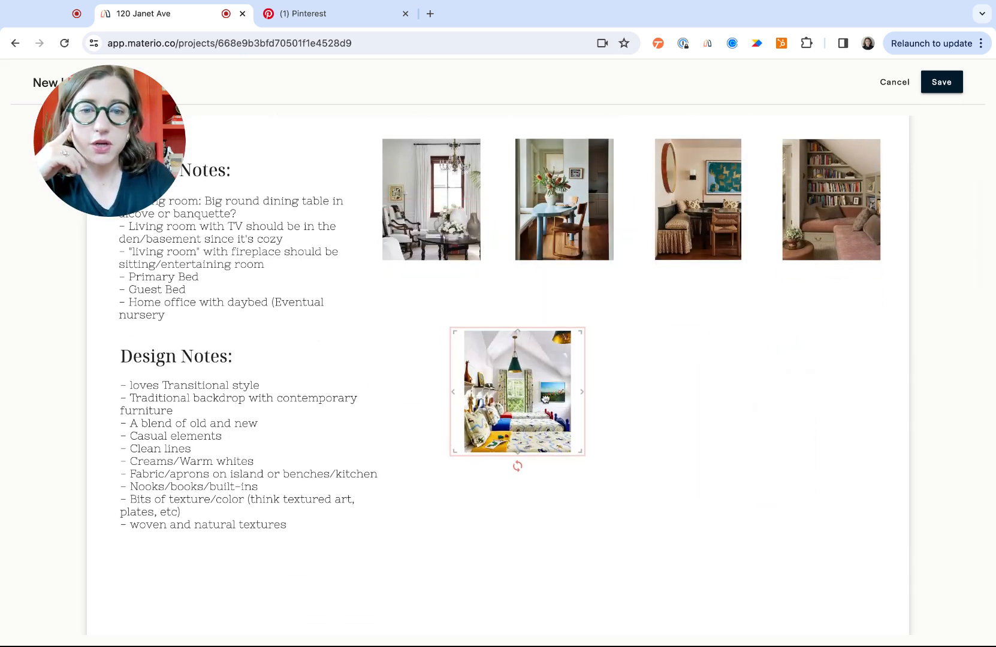
click(579, 451)
drag(579, 452, 689, 603)
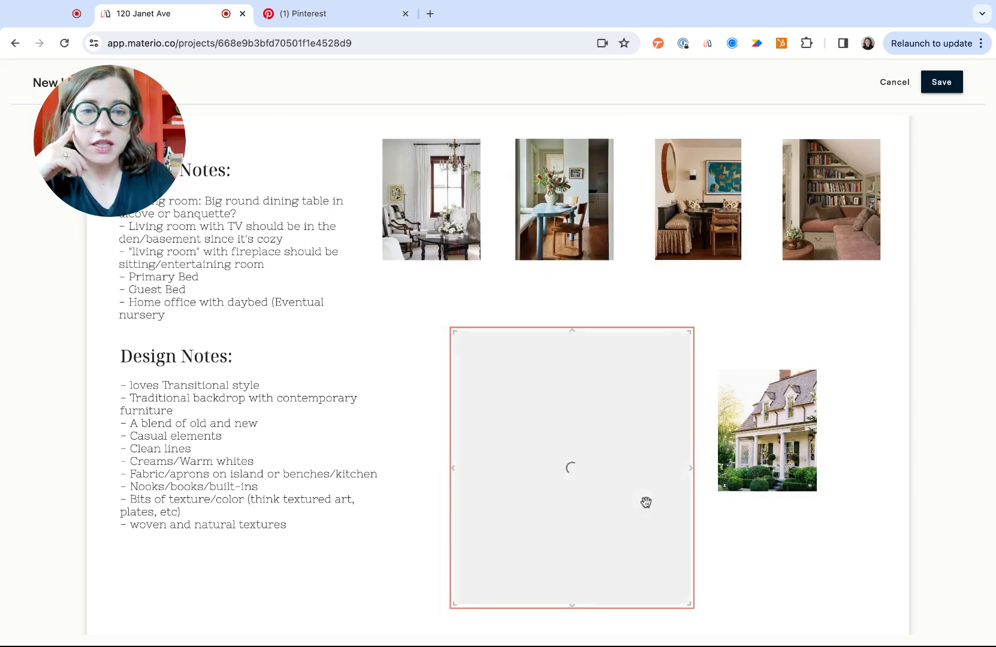
Set the house exterior photo's image fit to Fill, place it beside the bedroom photo's lower part and enlarge it.
click(790, 436)
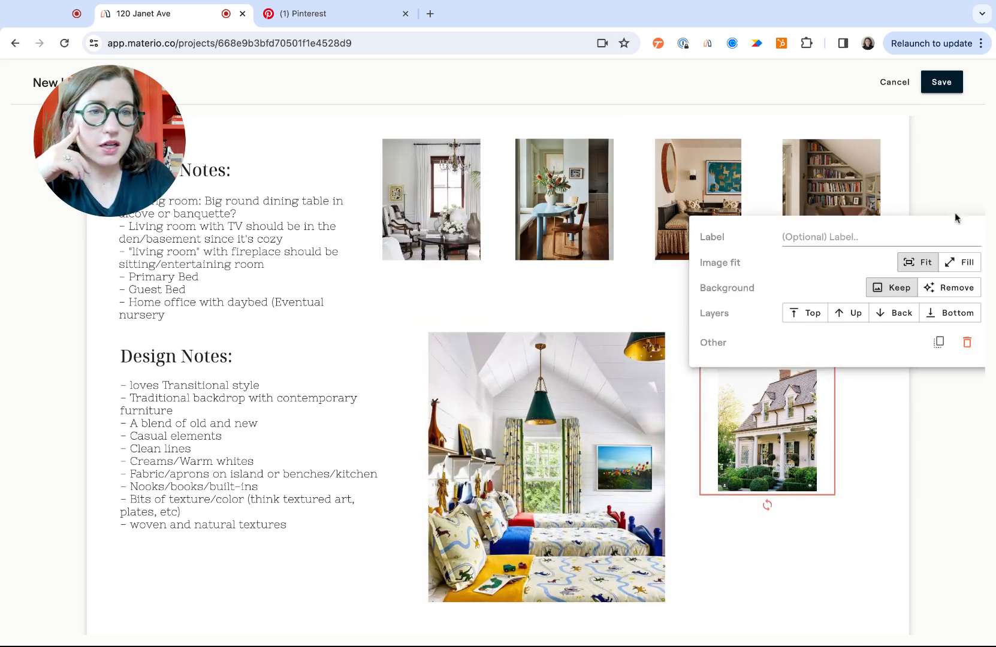
click(959, 262)
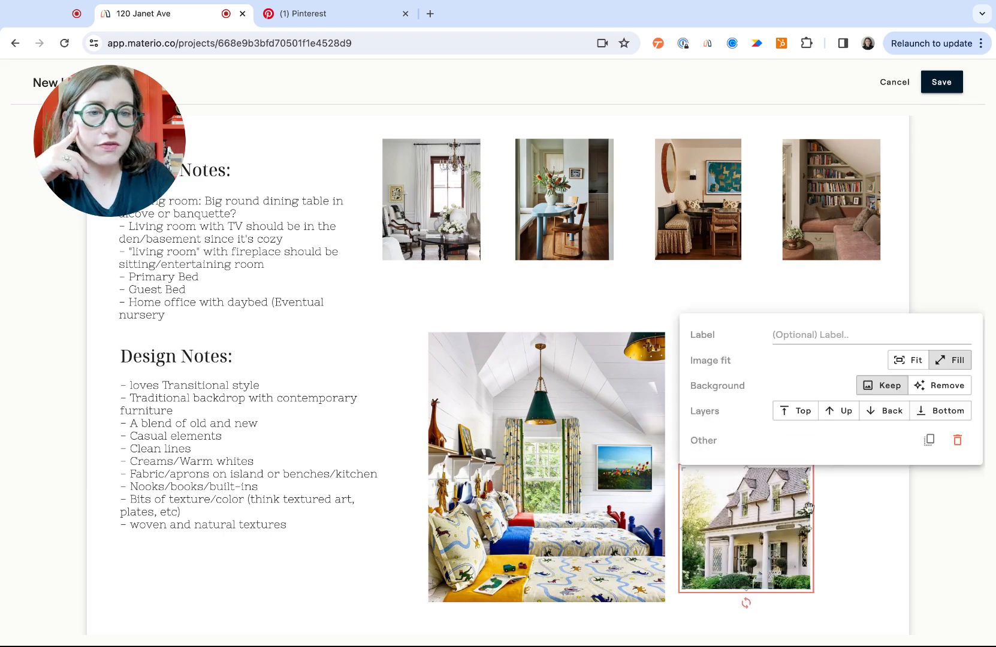
drag(809, 592, 840, 604)
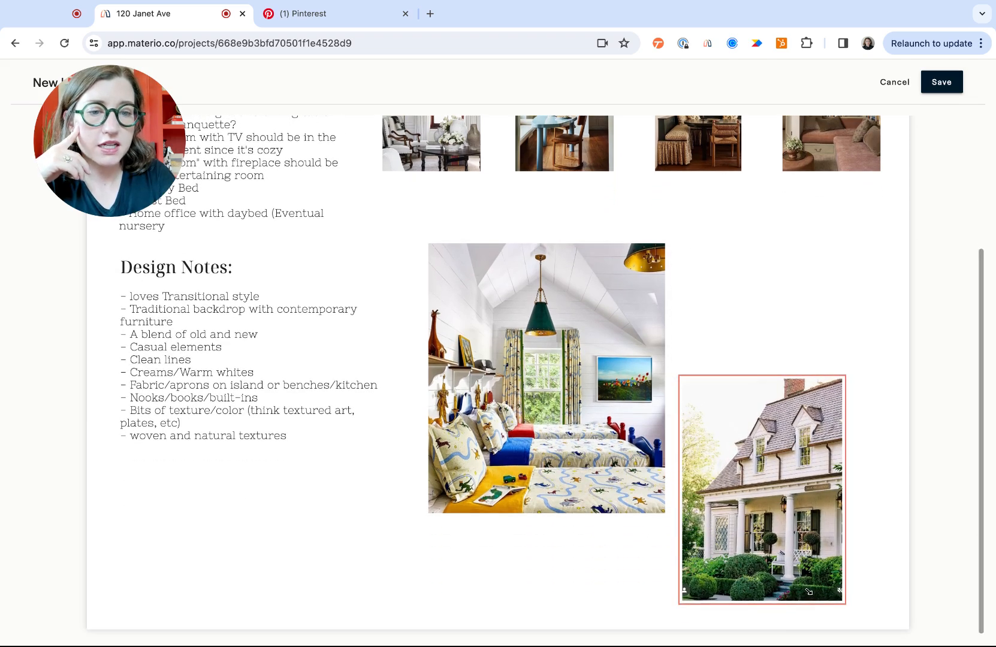
Move the banquette dining photo down from the photo row and enlarge it above the house exterior photo.
scroll(897, 497, up, 3)
click(697, 217)
drag(697, 218, 697, 313)
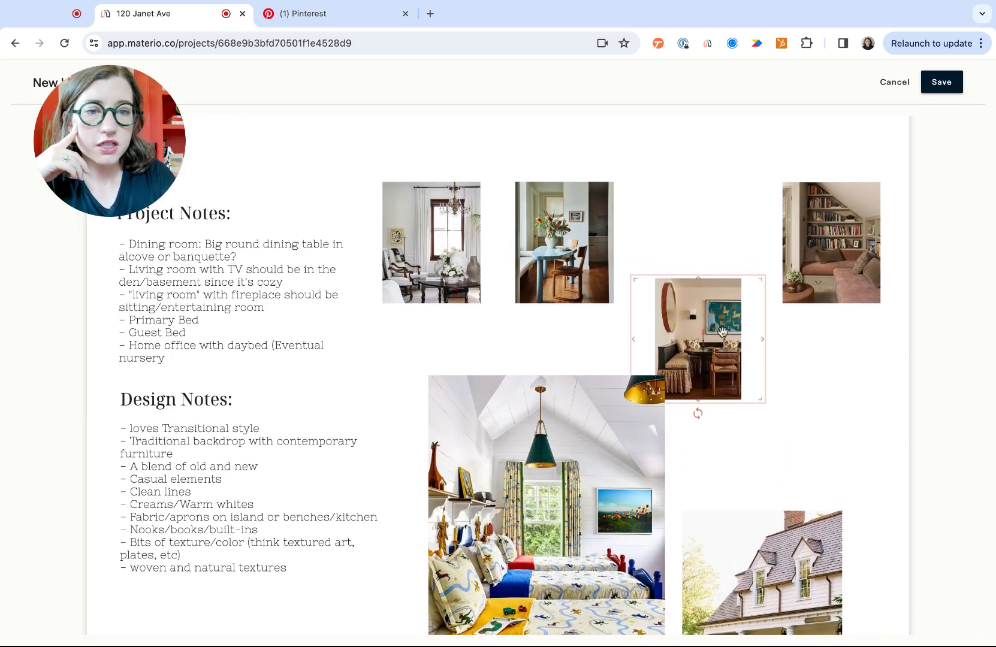
drag(762, 280, 800, 161)
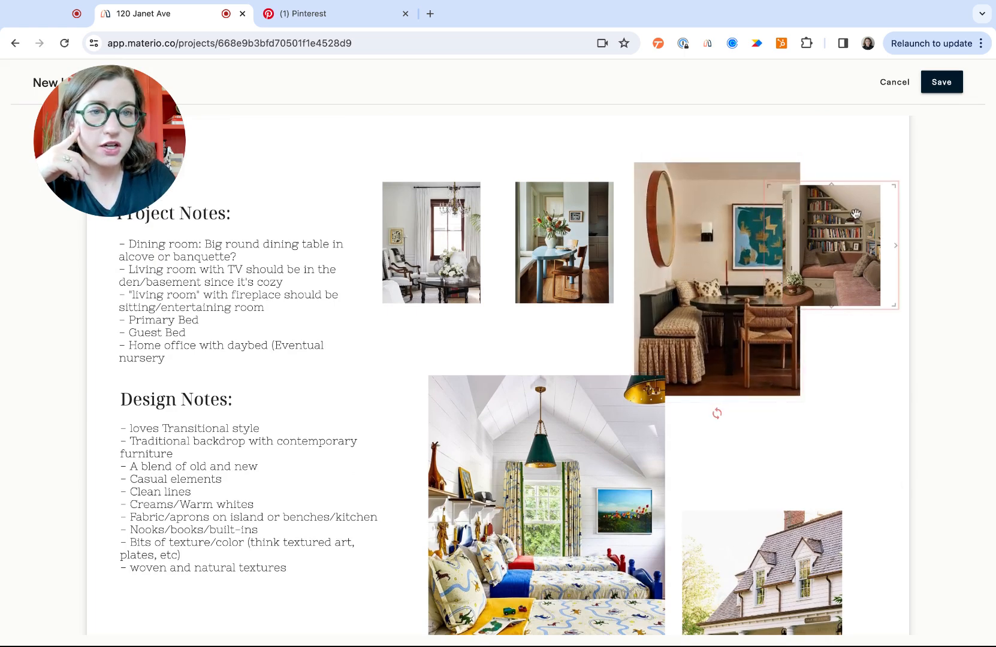
Set the bookshelf nook photo to Fill, enlarge it and place it overlapping the banquette photo's lower corner, above the house.
drag(856, 214, 838, 360)
click(858, 348)
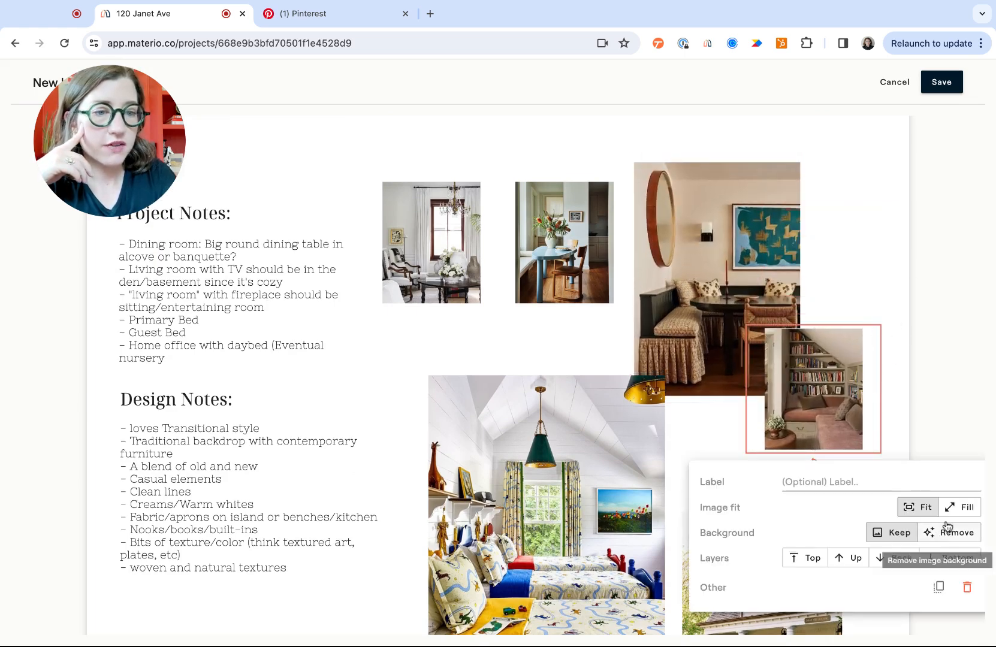
click(950, 502)
drag(881, 327, 890, 252)
drag(858, 289, 863, 337)
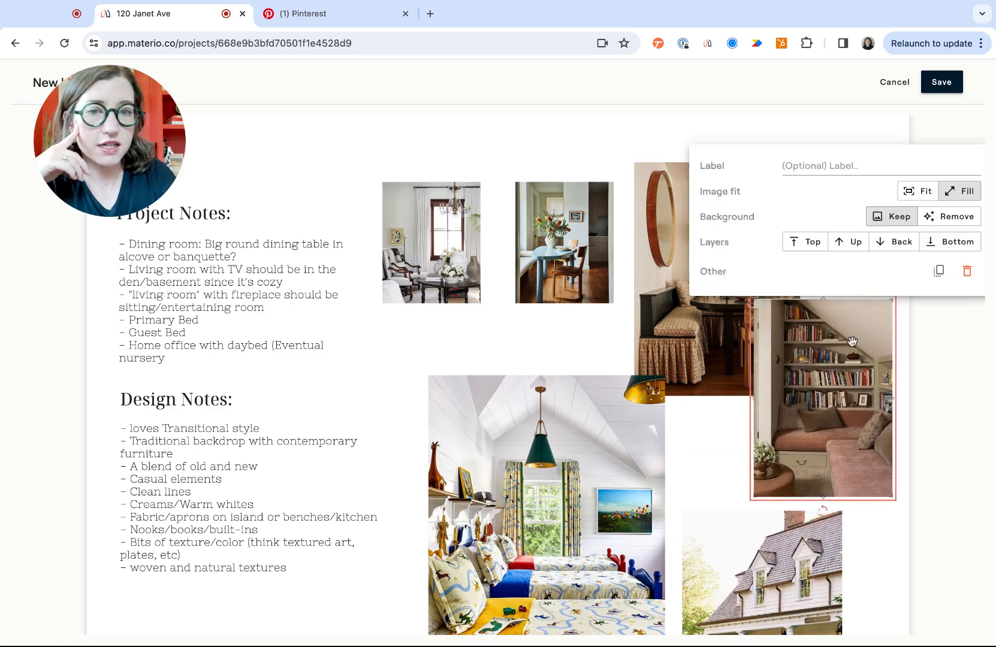
Delete the two remaining small photos, the blue-table dining room and the white sitting room with the chandelier.
click(559, 242)
Add the white room photo with the patterned desk from the design library's Accessories / Inspiration group to the board.
click(348, 136)
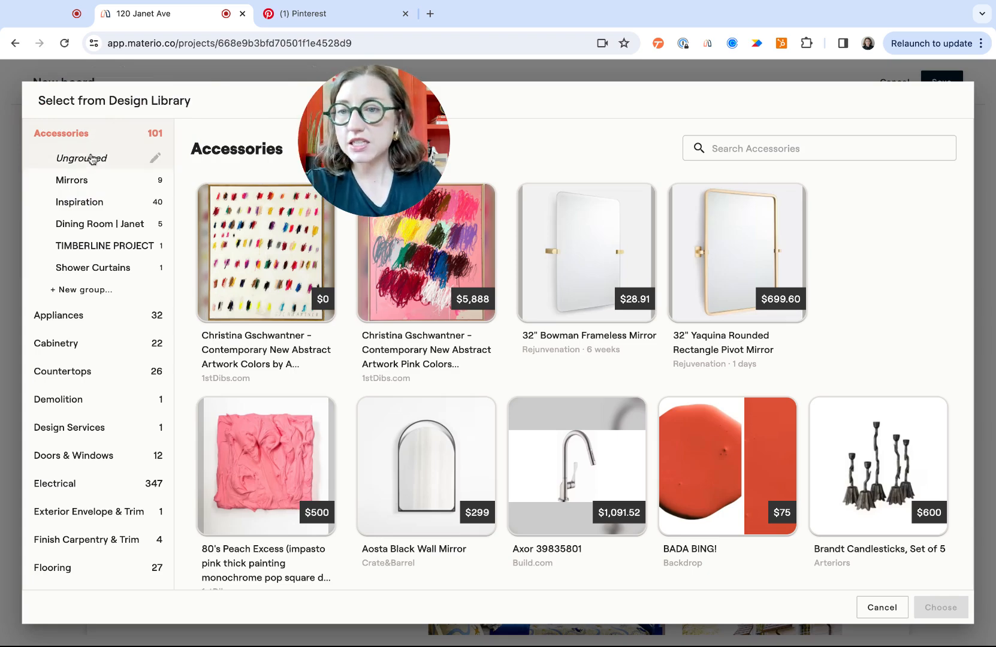
click(83, 201)
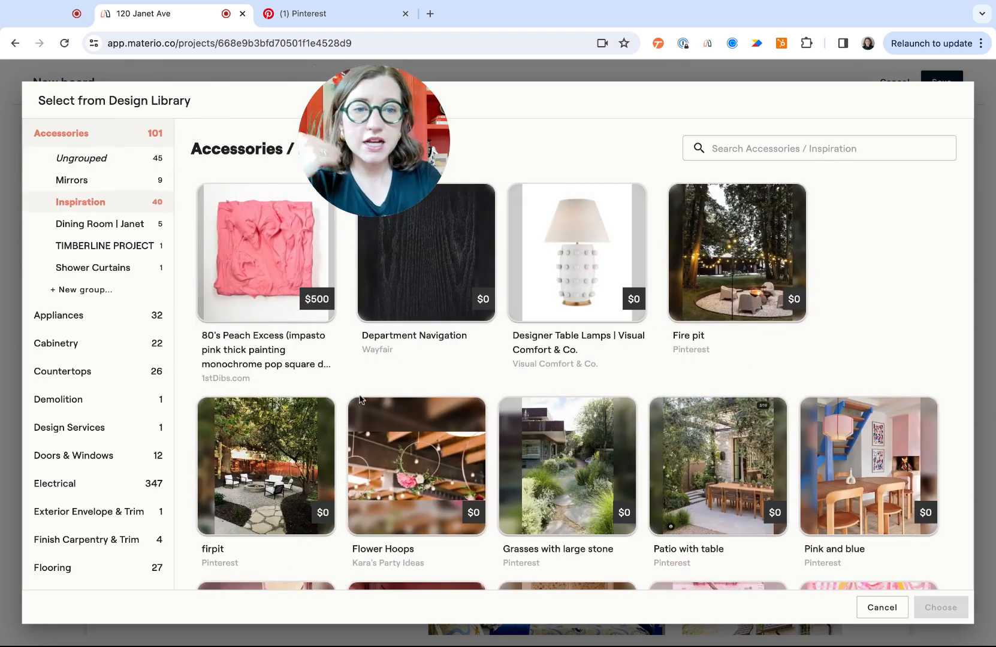
scroll(570, 384, down, 4)
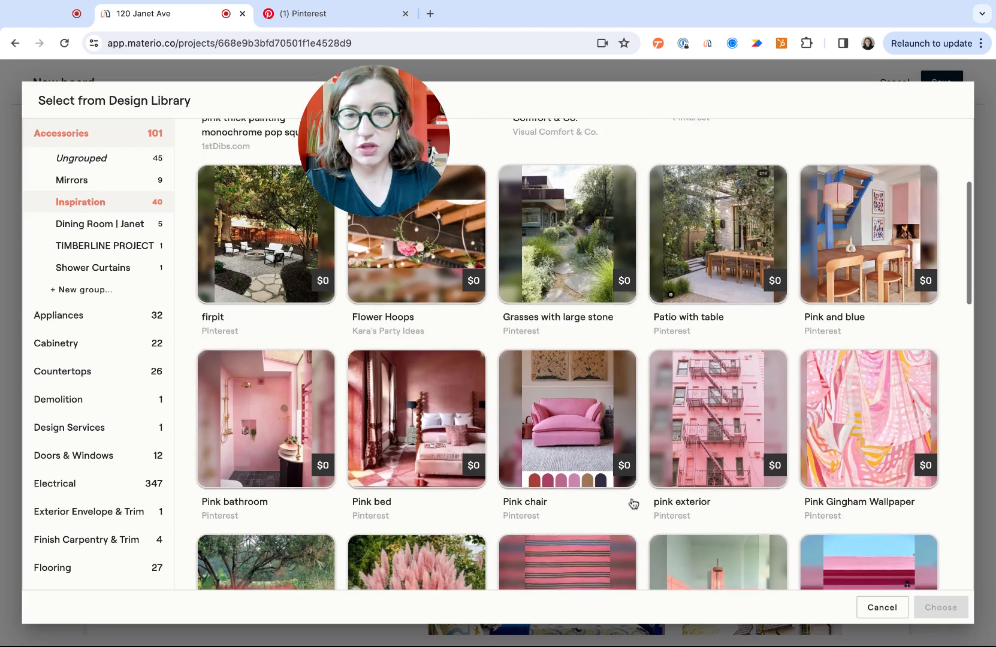
scroll(570, 383, down, 5)
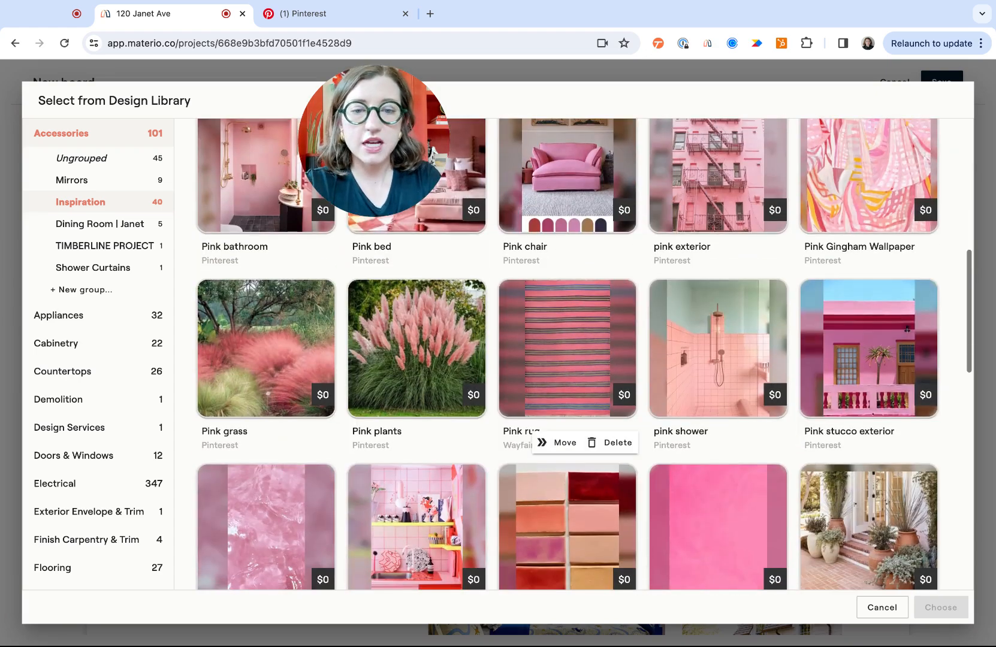
scroll(569, 383, down, 3)
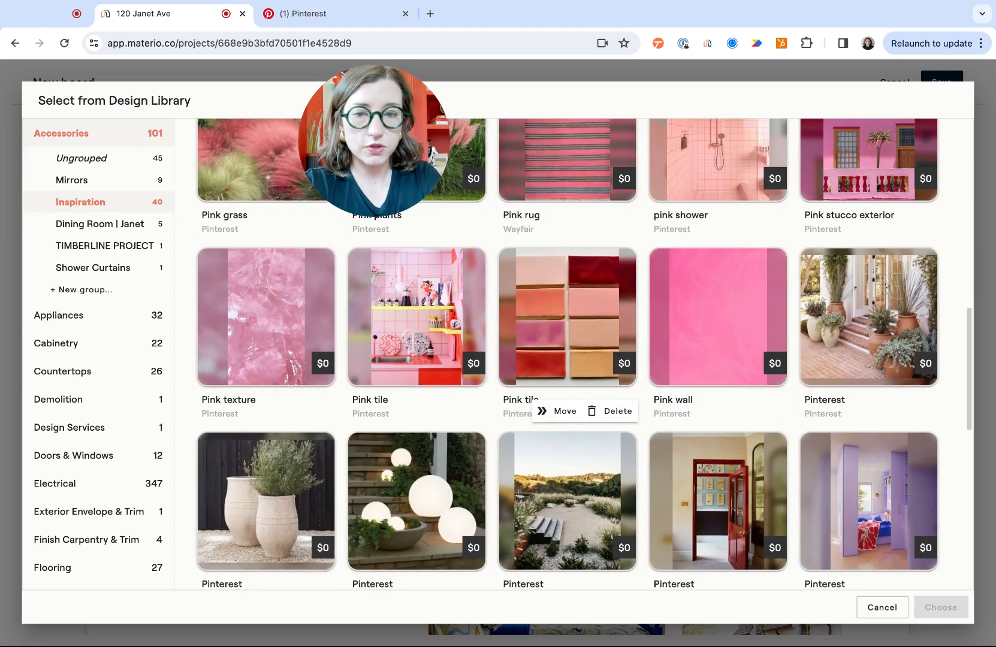
scroll(569, 384, down, 7)
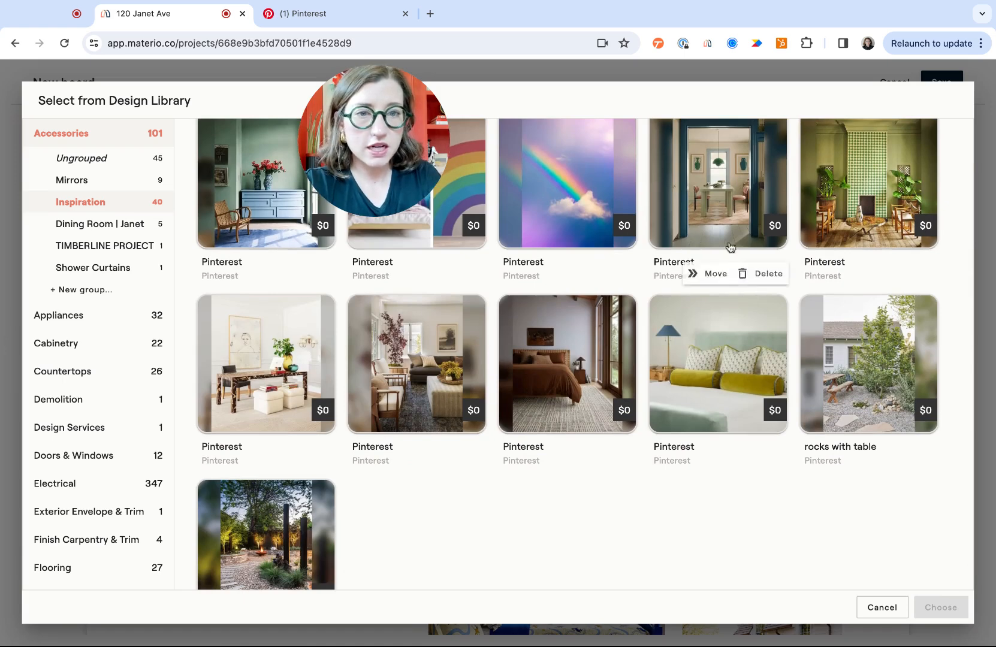
click(267, 362)
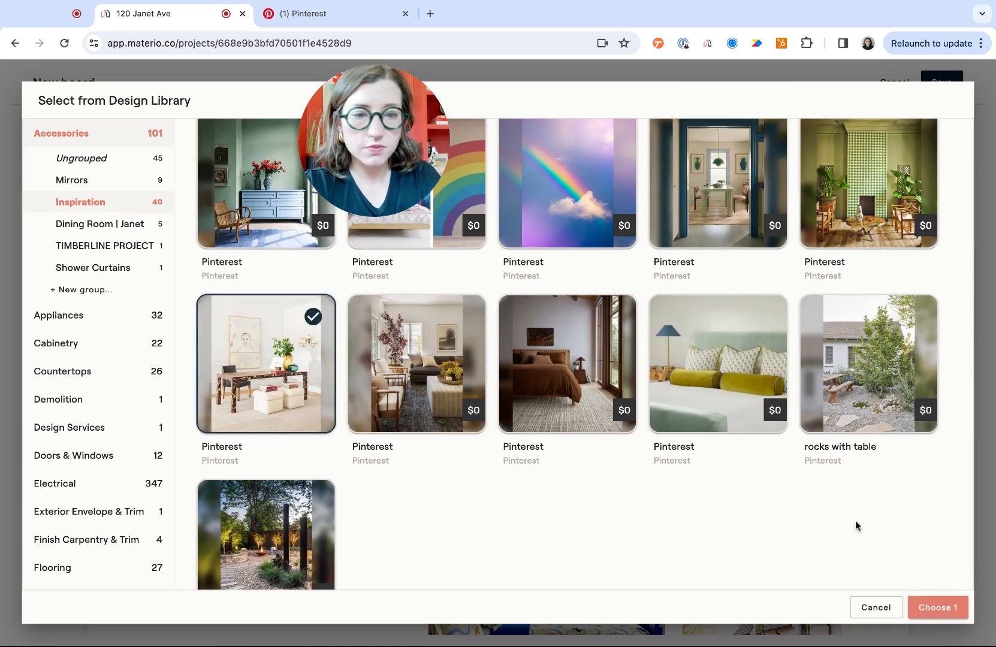
click(933, 607)
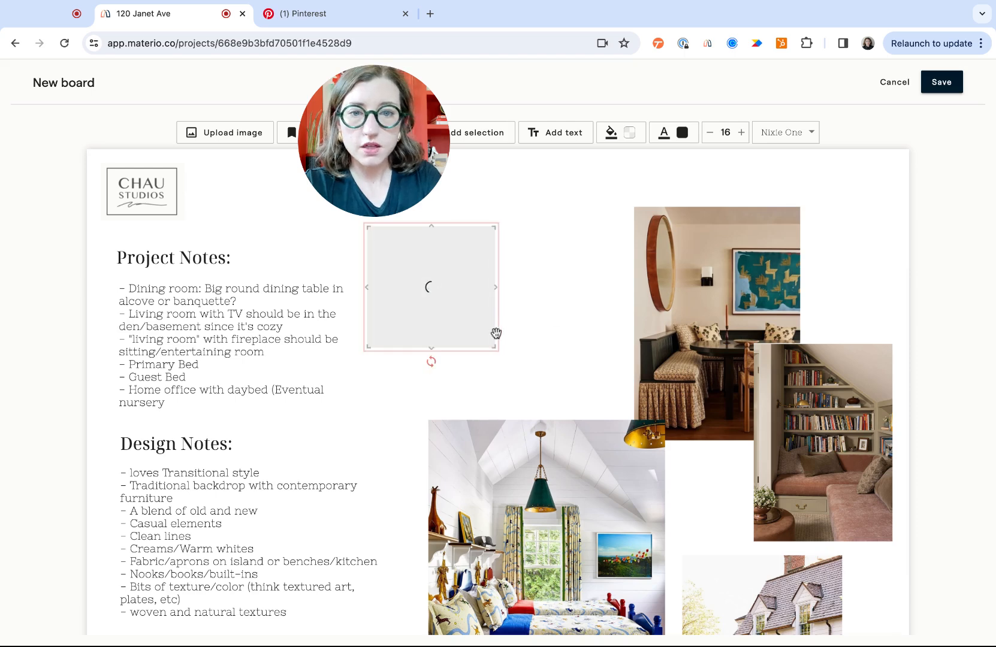
Enlarge the desk photo, set its image fit to Fill and place it above the bedroom photo beside the banquette photo.
drag(496, 349, 581, 421)
click(520, 361)
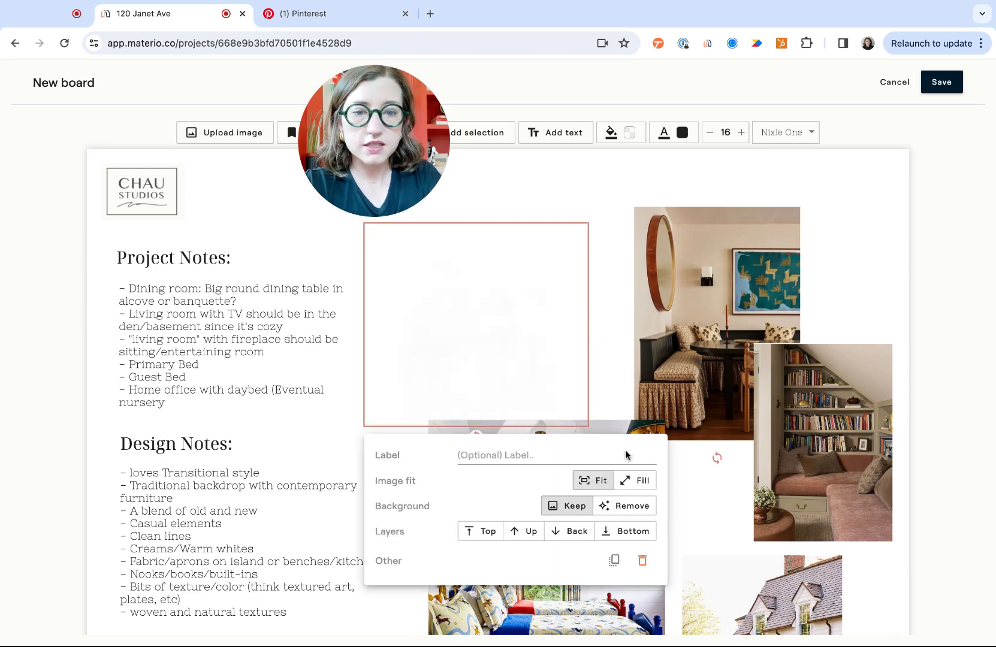
click(633, 480)
drag(446, 333, 479, 315)
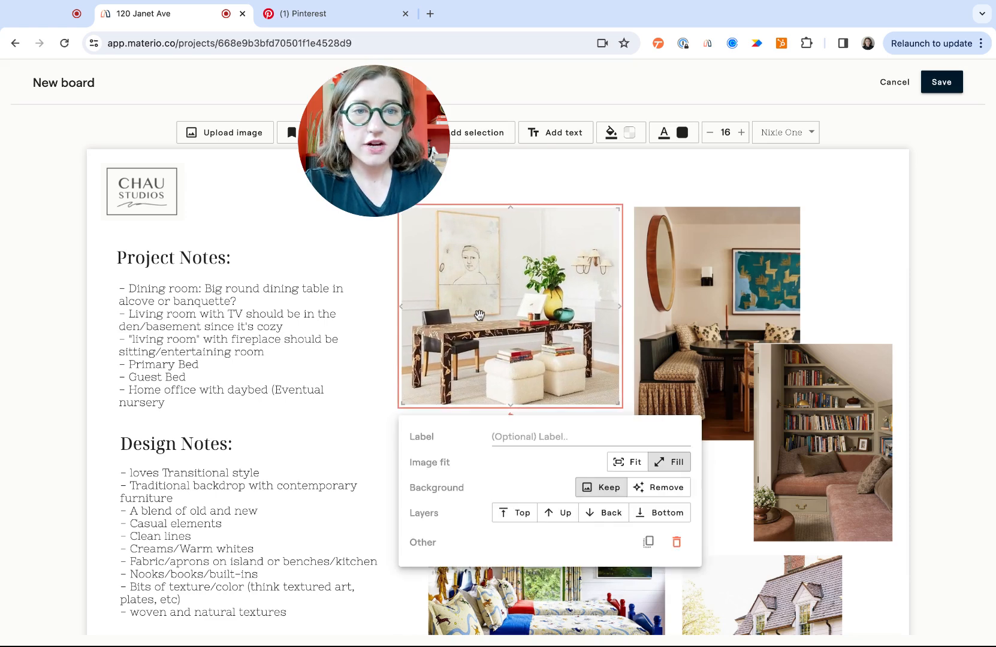
click(631, 180)
Add the text "Client provided Inspiration" above the photos and widen its box so it fits on one line.
click(556, 133)
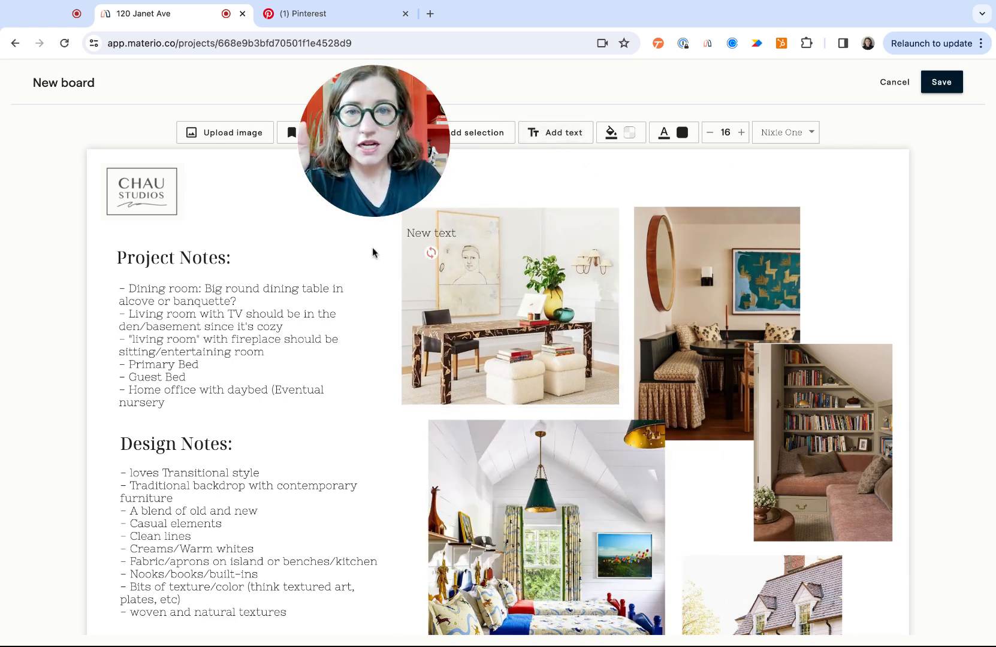
triple_click(577, 186)
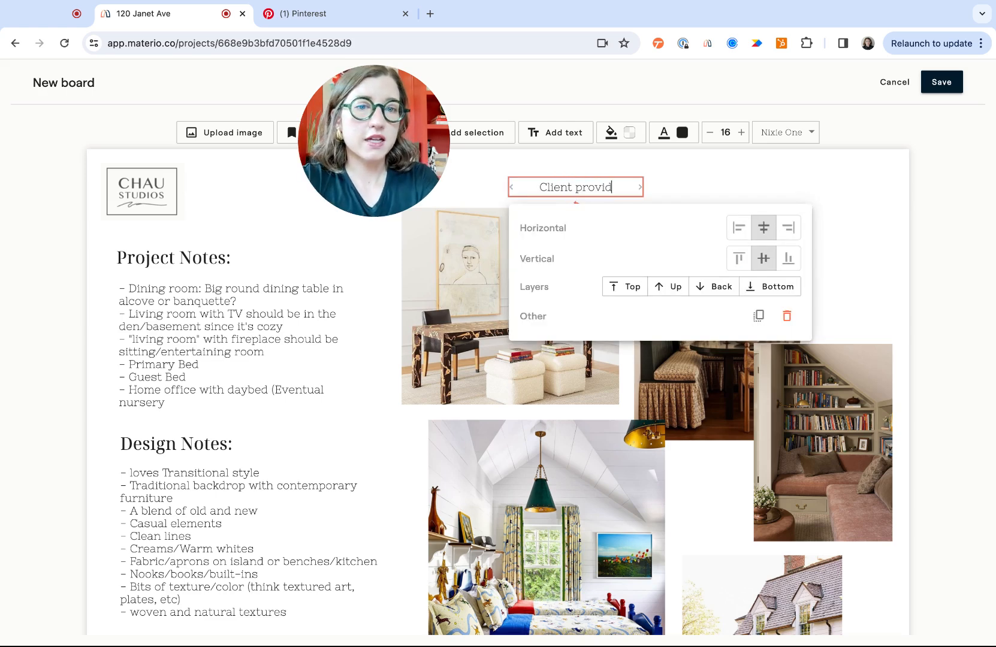
text(Client provided Inspiration)
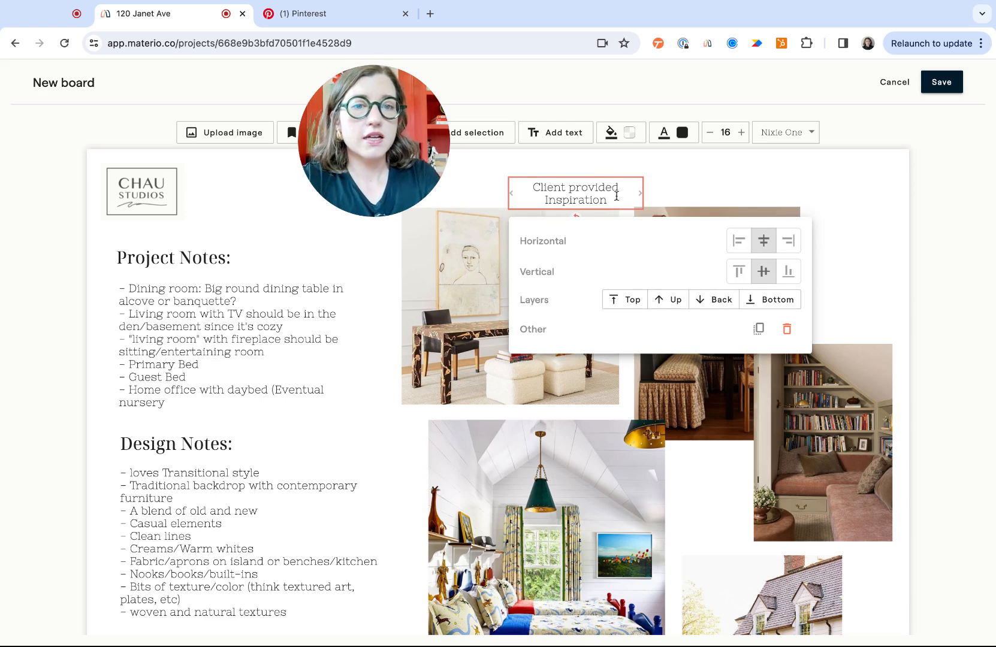
drag(640, 193, 800, 189)
Set the "Client provided Inspiration" text in Homemade Apple and move it above the banquette photo.
click(805, 133)
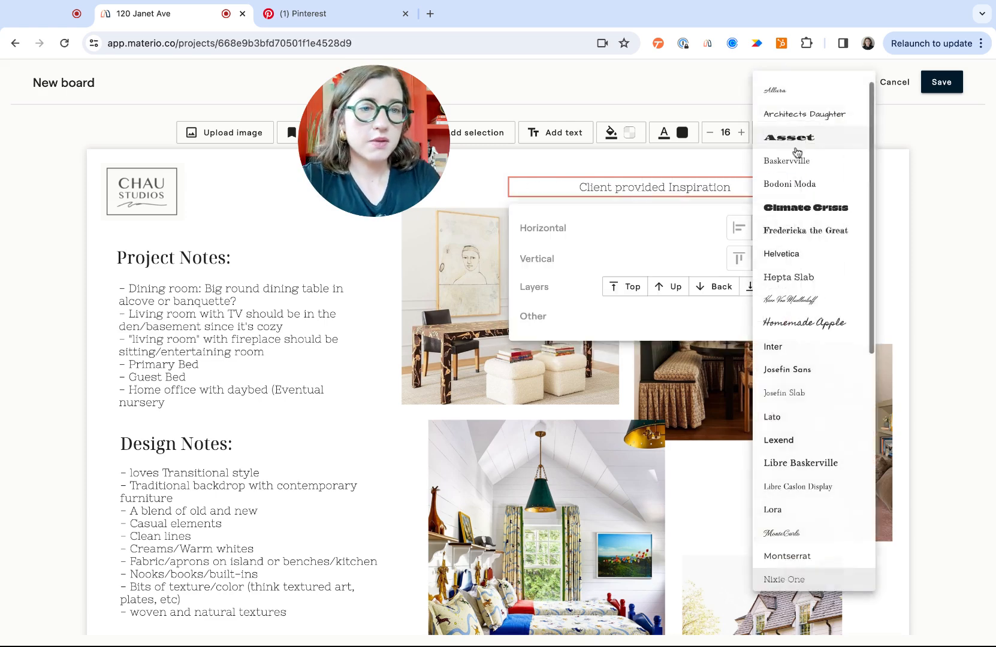
click(795, 330)
click(845, 197)
drag(733, 187, 830, 185)
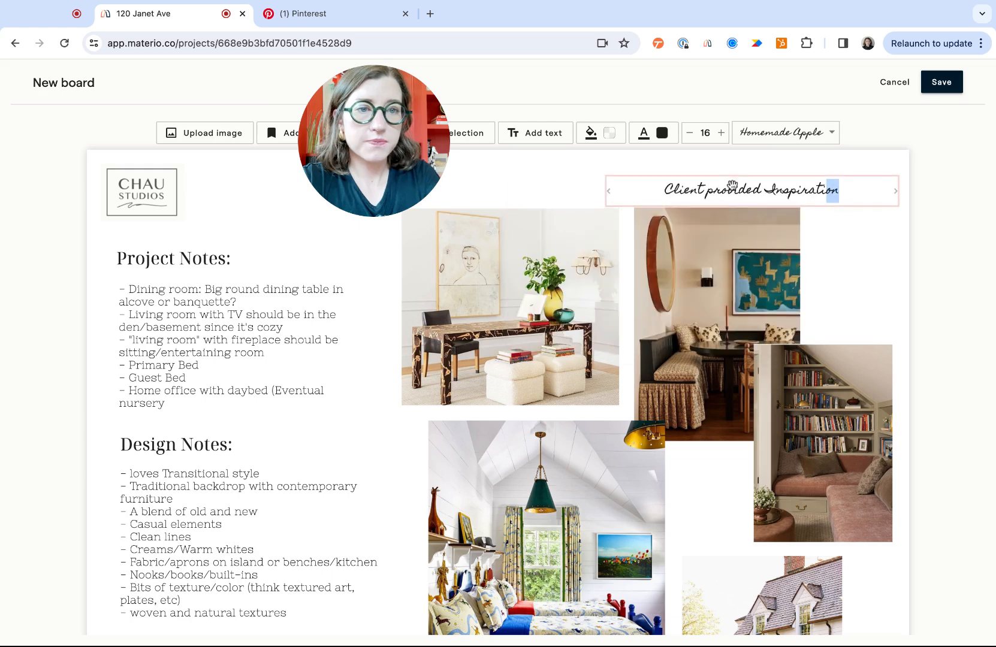
click(841, 278)
Set the "Project Notes:" and "Design Notes:" headings in Homemade Apple, widening their boxes to fit one line and placing them above their lists.
click(219, 265)
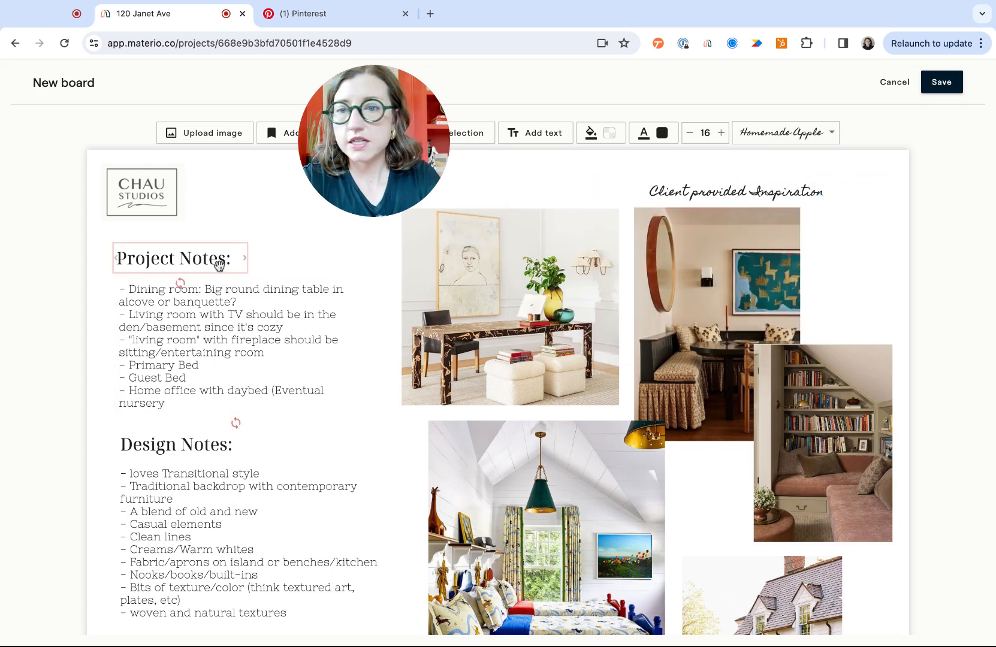
click(791, 137)
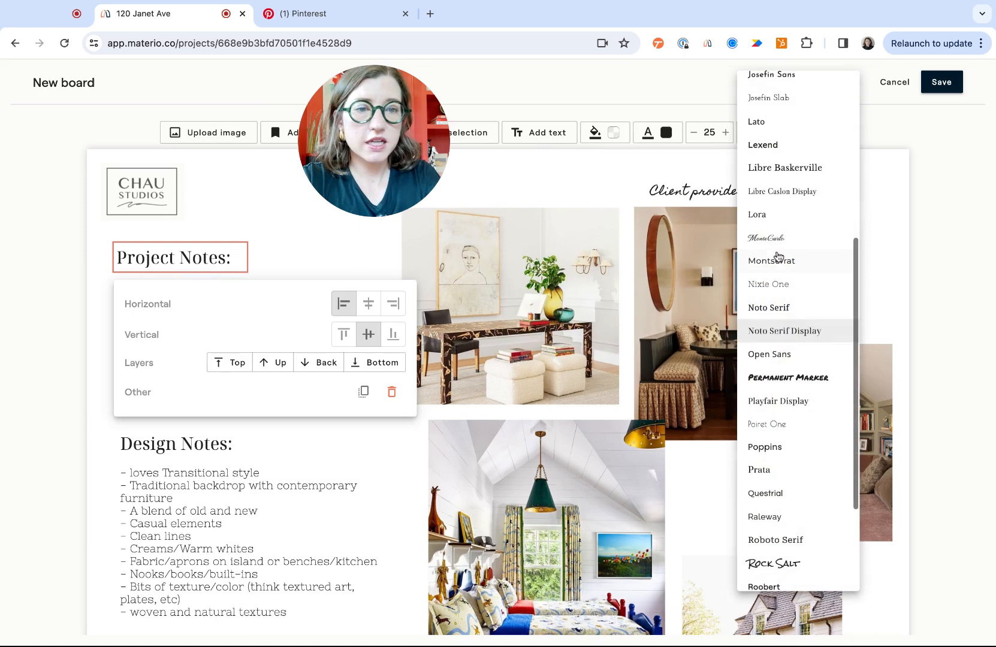
scroll(798, 185, up, 3)
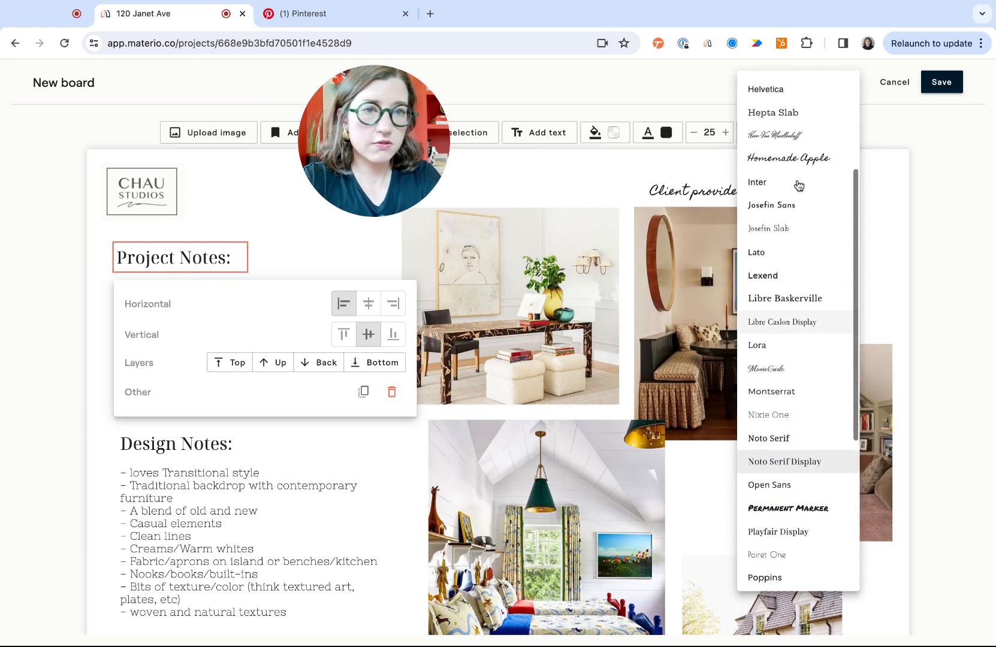
click(800, 159)
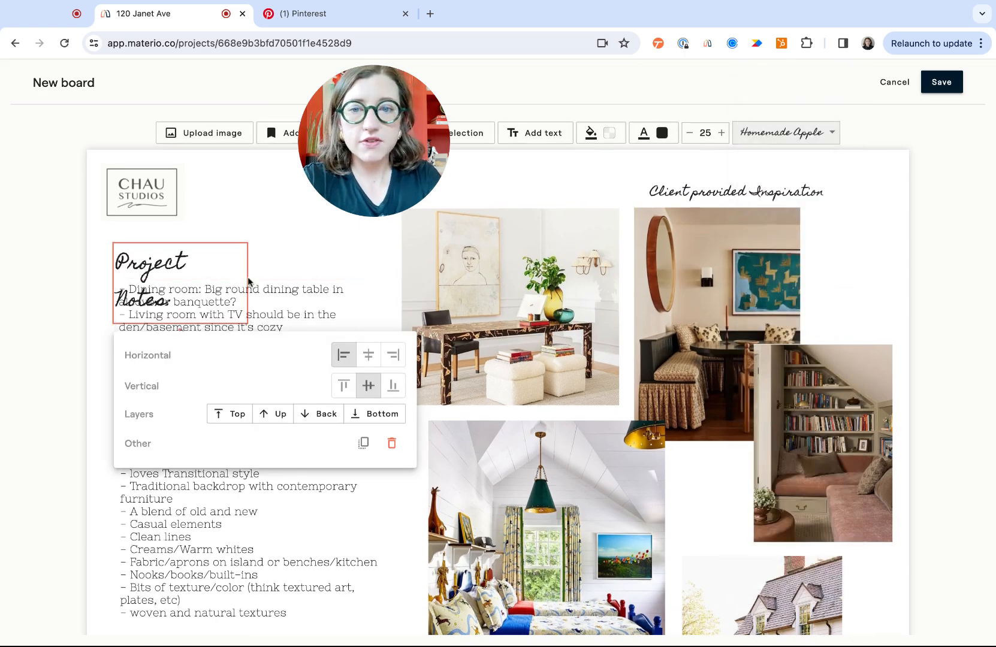
click(278, 234)
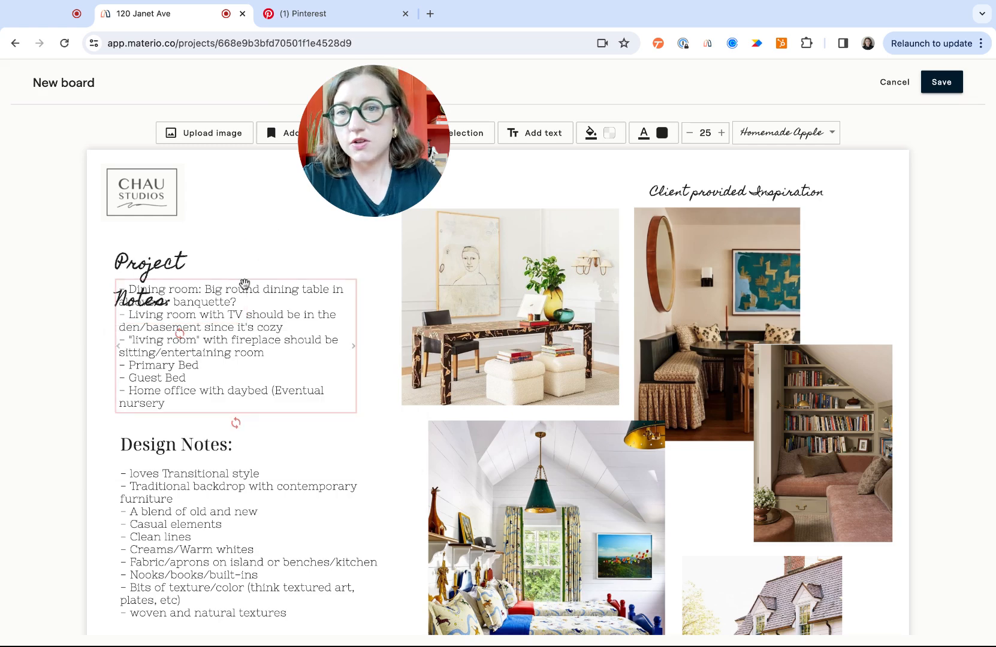
drag(202, 267, 337, 274)
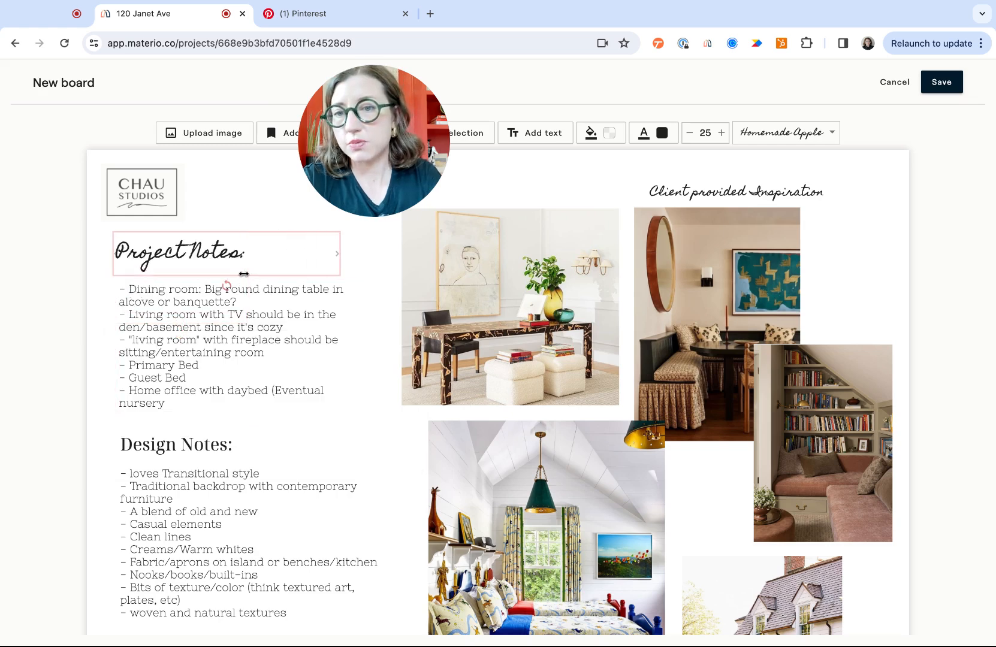
drag(209, 253, 213, 260)
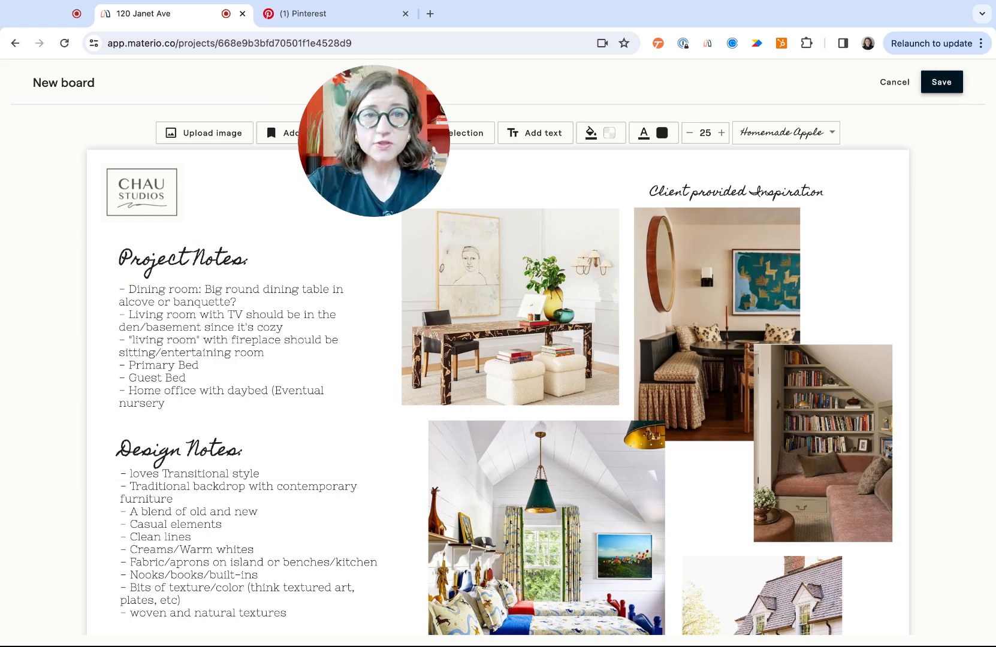
Save the new board under the name "Client Inspiration".
click(941, 82)
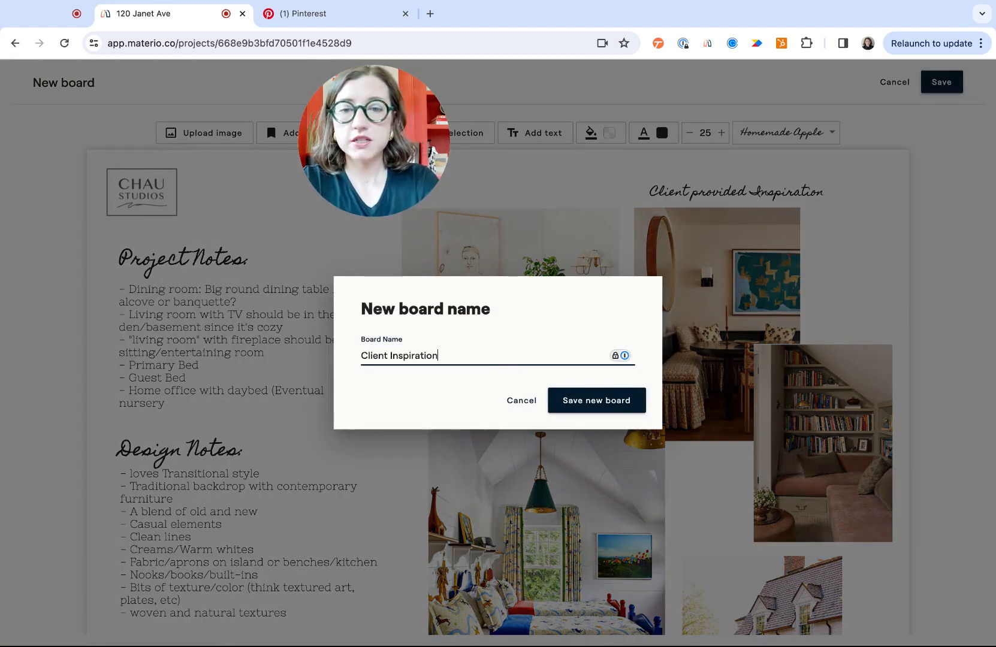
click(564, 402)
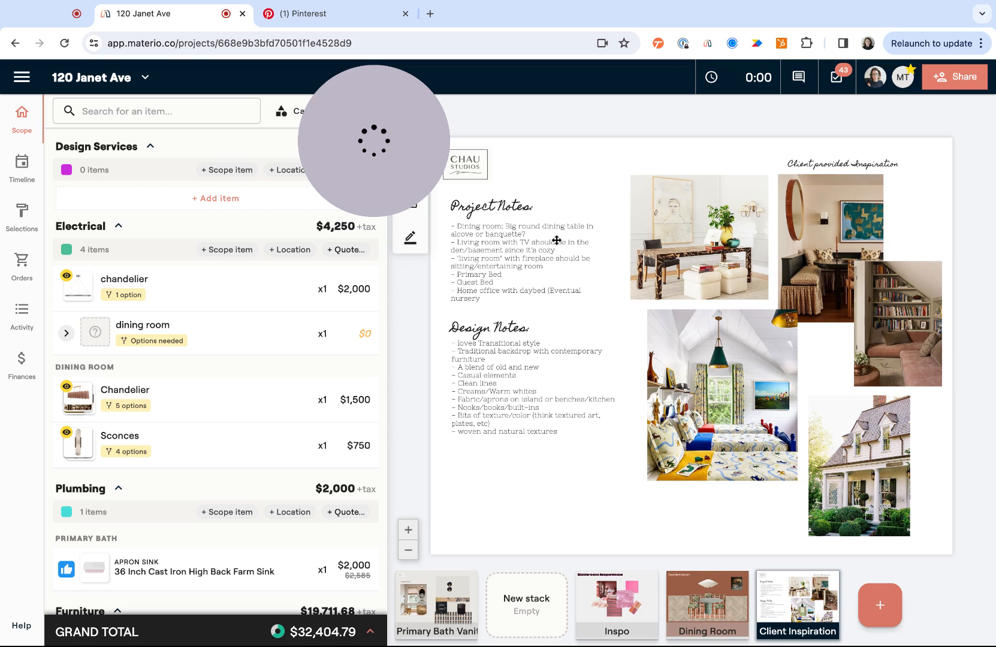
scroll(608, 211, down, 1)
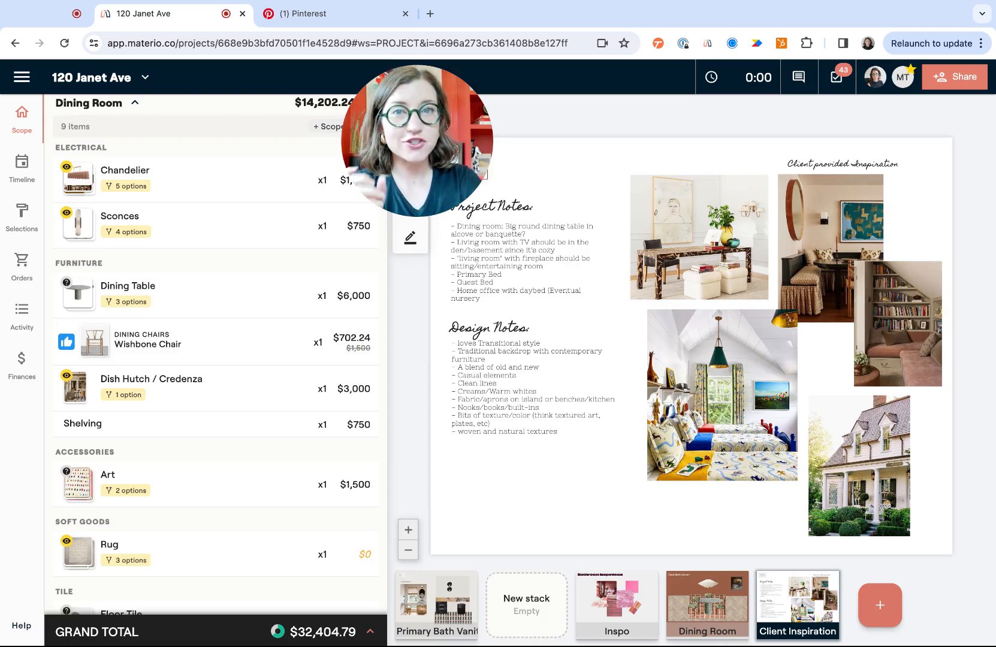
Start another new board and narrow the Chau Studios logo's frame so the logo sits closer to the board's left edge.
click(867, 601)
click(851, 456)
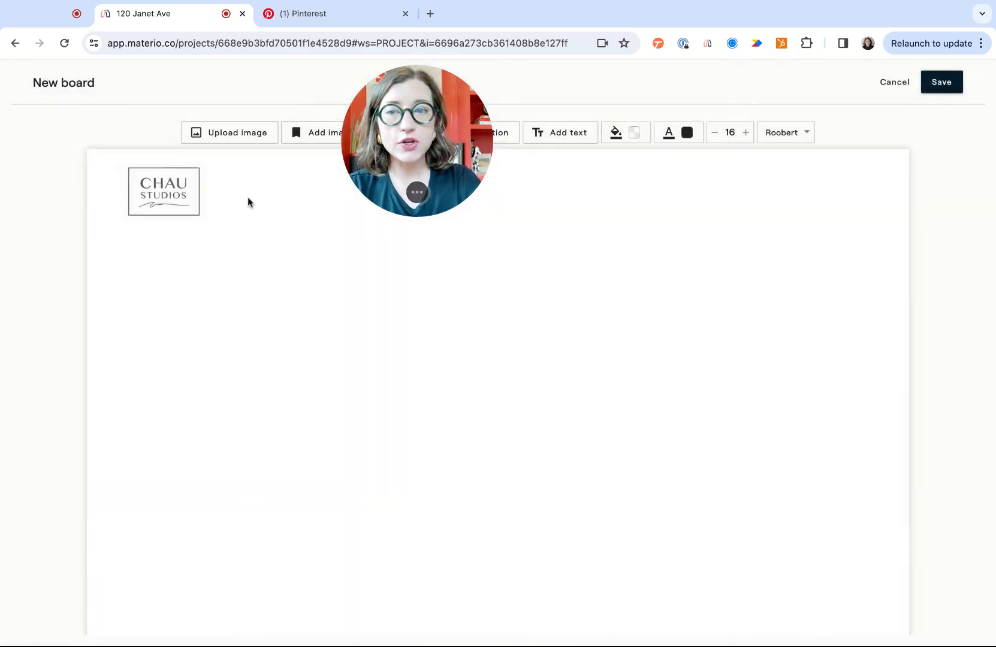
click(207, 192)
drag(231, 193, 185, 193)
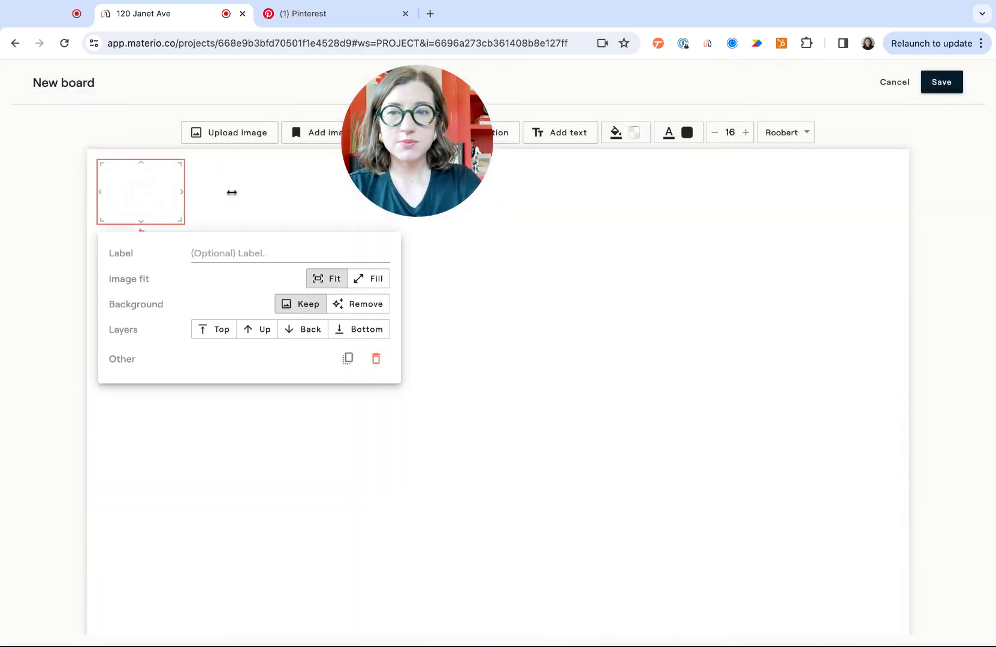
click(245, 203)
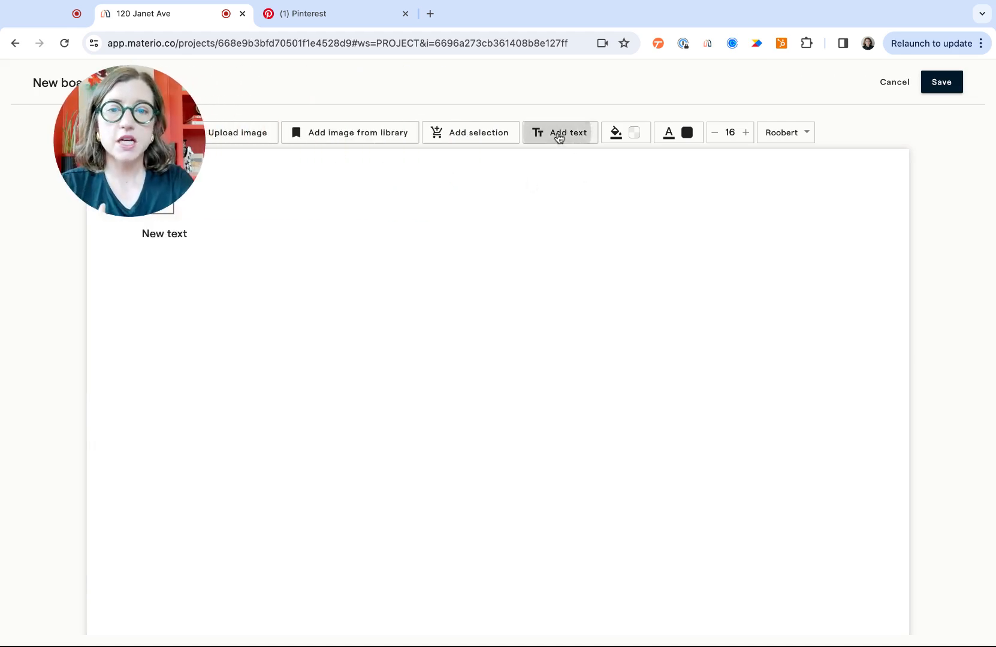
Add the text "Dining Room" in Homemade Apple in the board's upper right corner, with its box widened toward the left.
drag(167, 240, 830, 181)
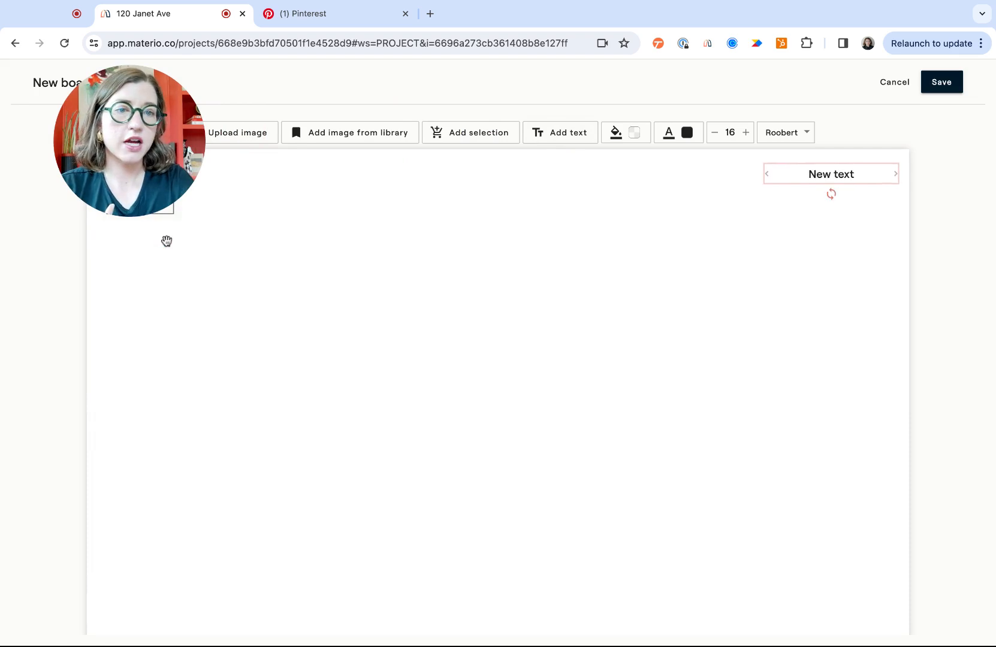
click(756, 173)
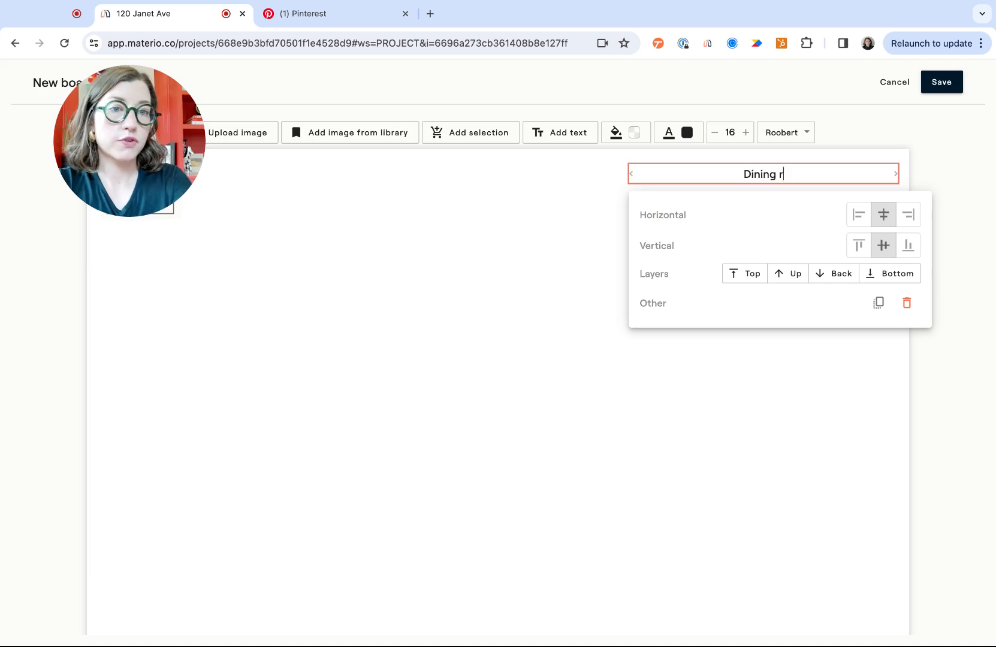
click(789, 132)
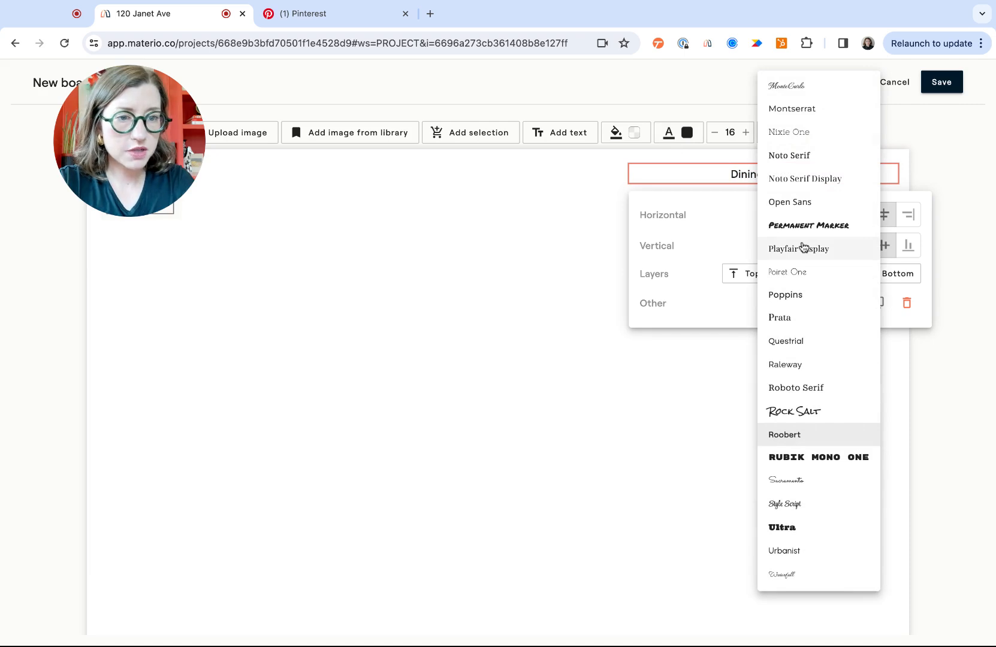
scroll(806, 326, up, 6)
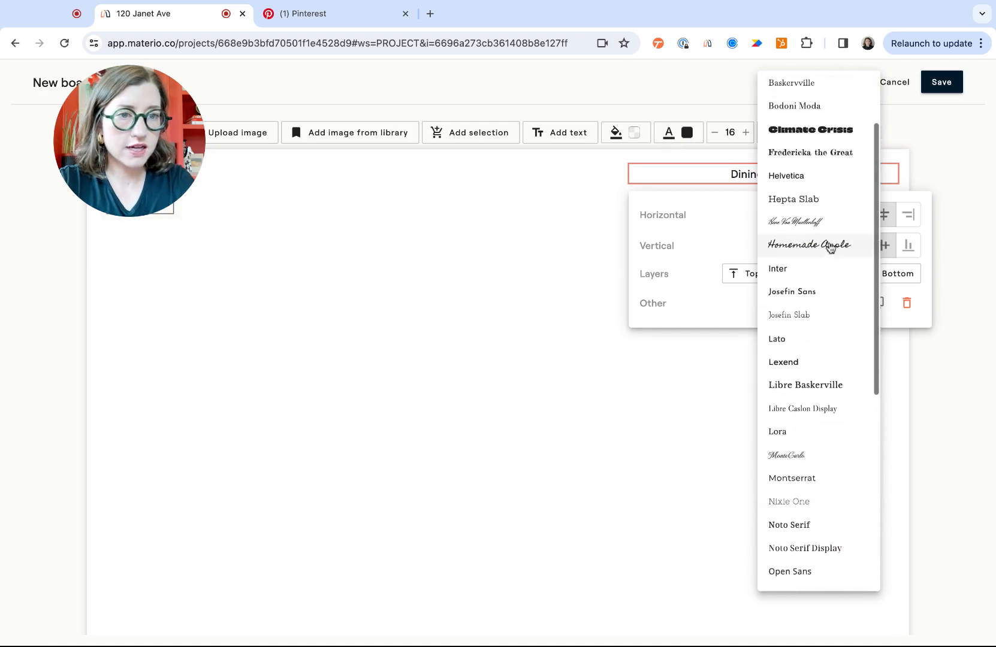
click(830, 249)
Enlarge the "Dining Room" heading to size 30 and align it right.
click(722, 133)
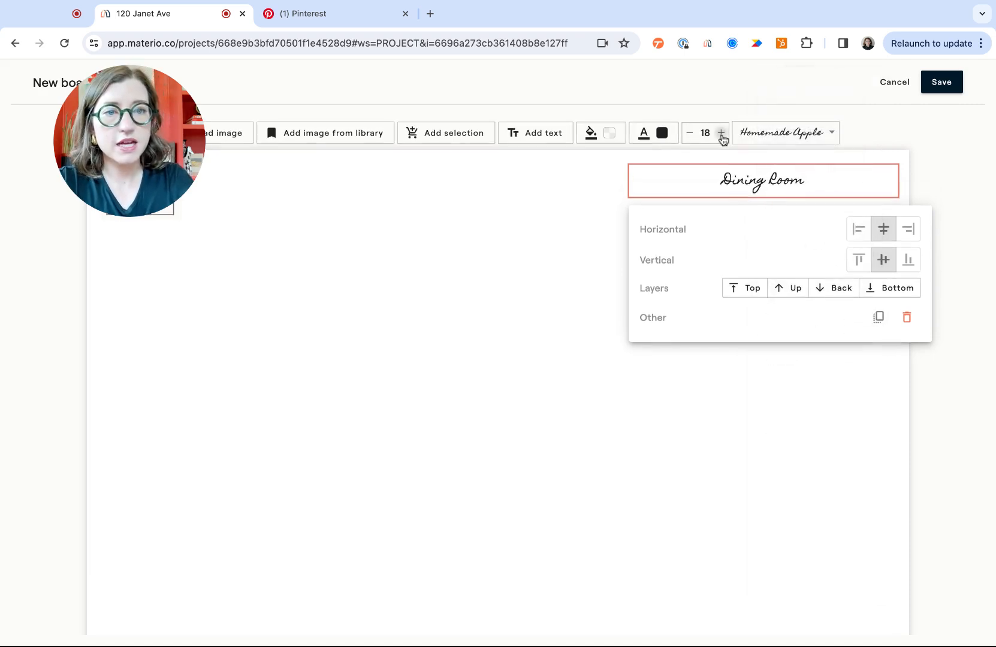
click(722, 133)
click(722, 133)
click(721, 133)
click(722, 133)
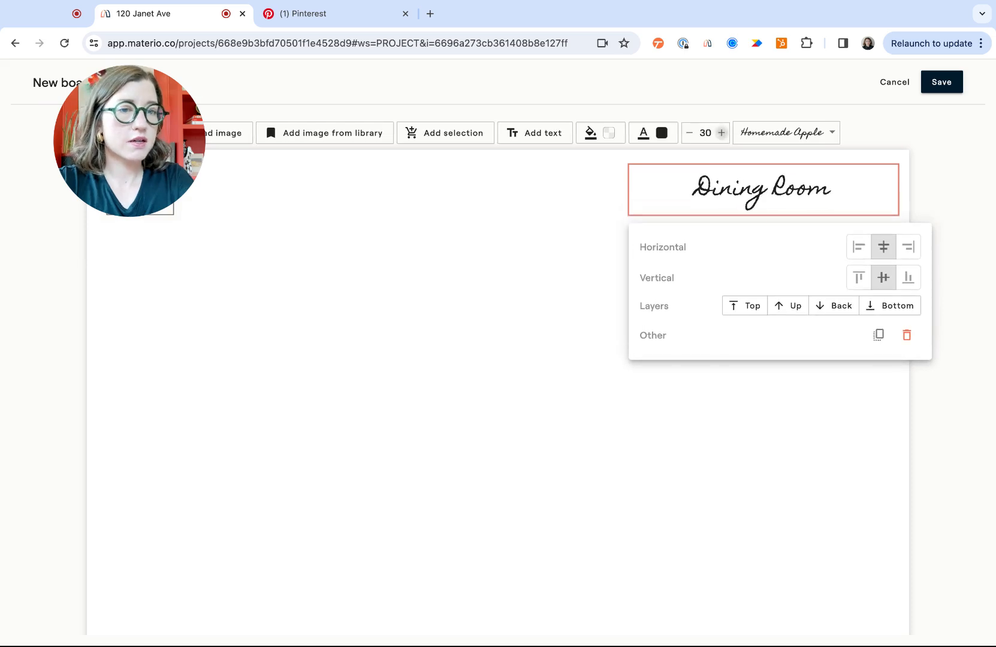
click(908, 245)
click(582, 194)
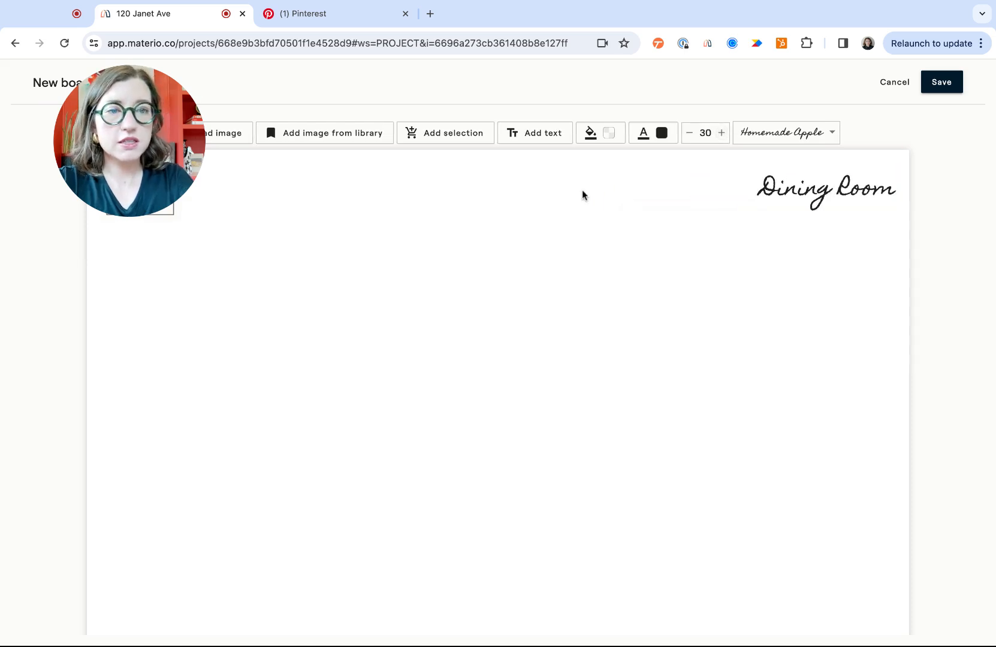
Select the Brandt Candlesticks and the Nina Tsoriti still life with fish from the design library's Accessories for the board.
click(361, 136)
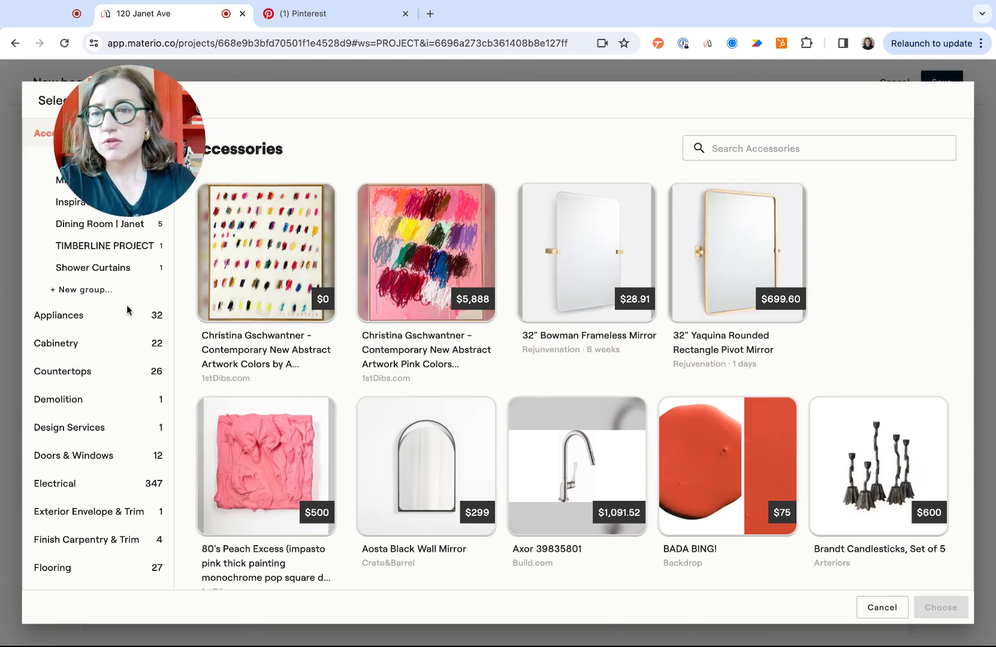
scroll(335, 423, down, 5)
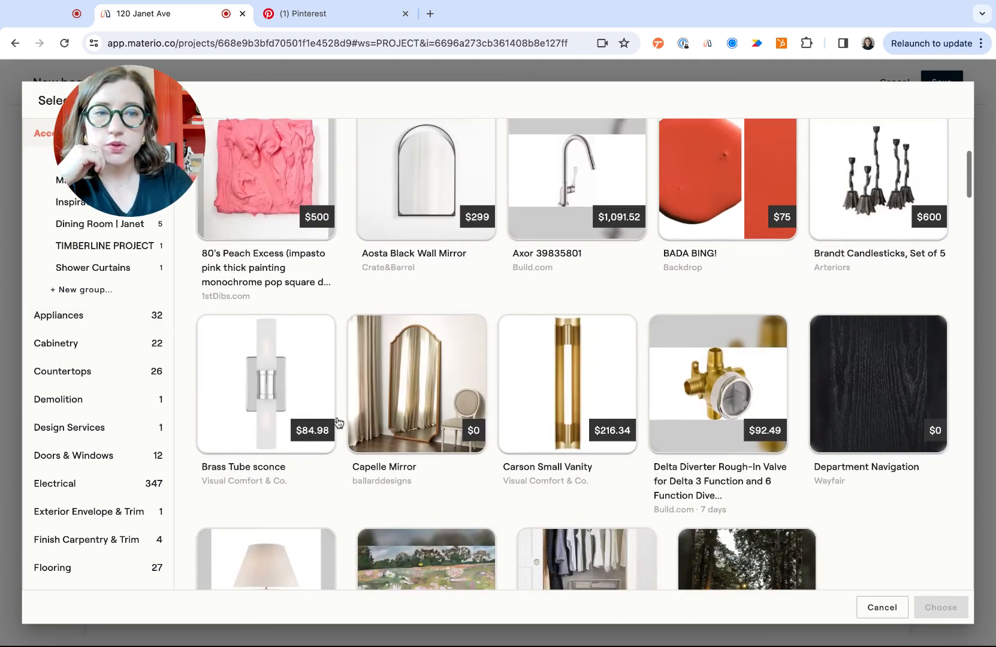
click(867, 209)
scroll(634, 460, down, 10)
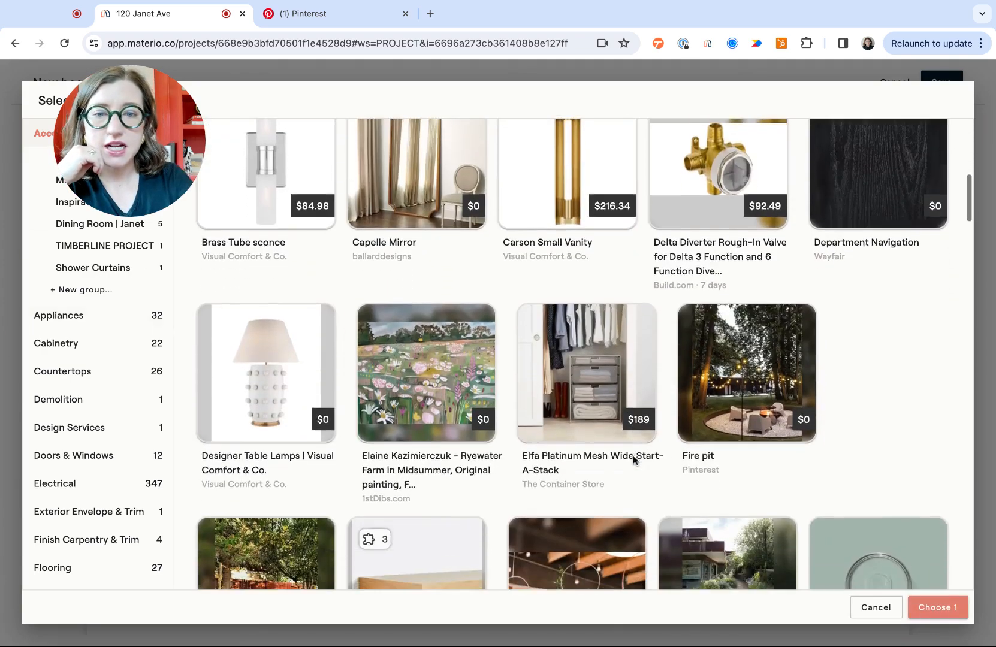
scroll(634, 460, down, 14)
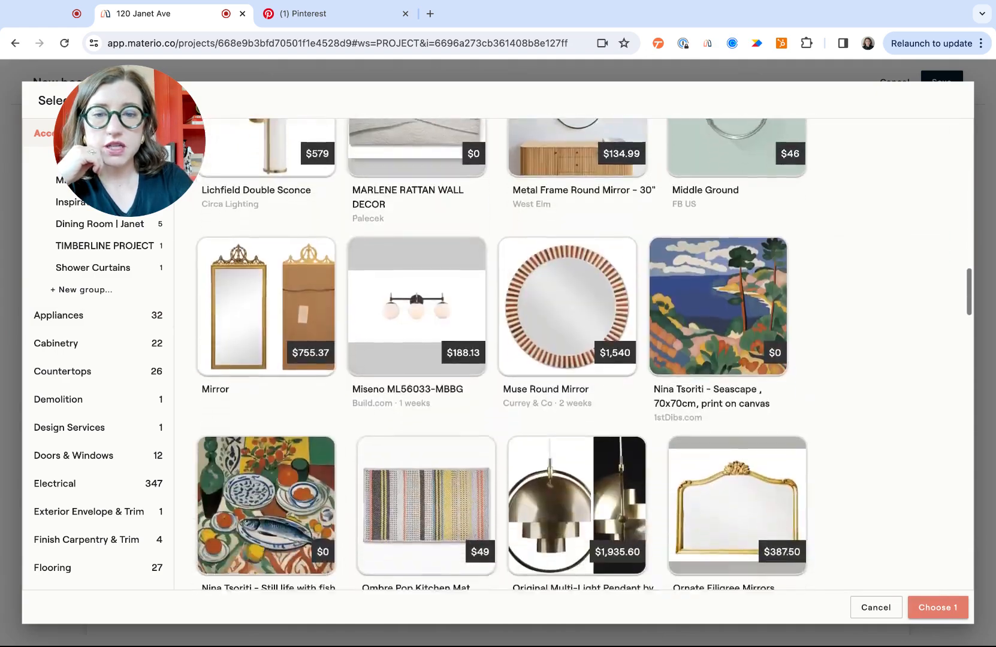
scroll(584, 354, up, 2)
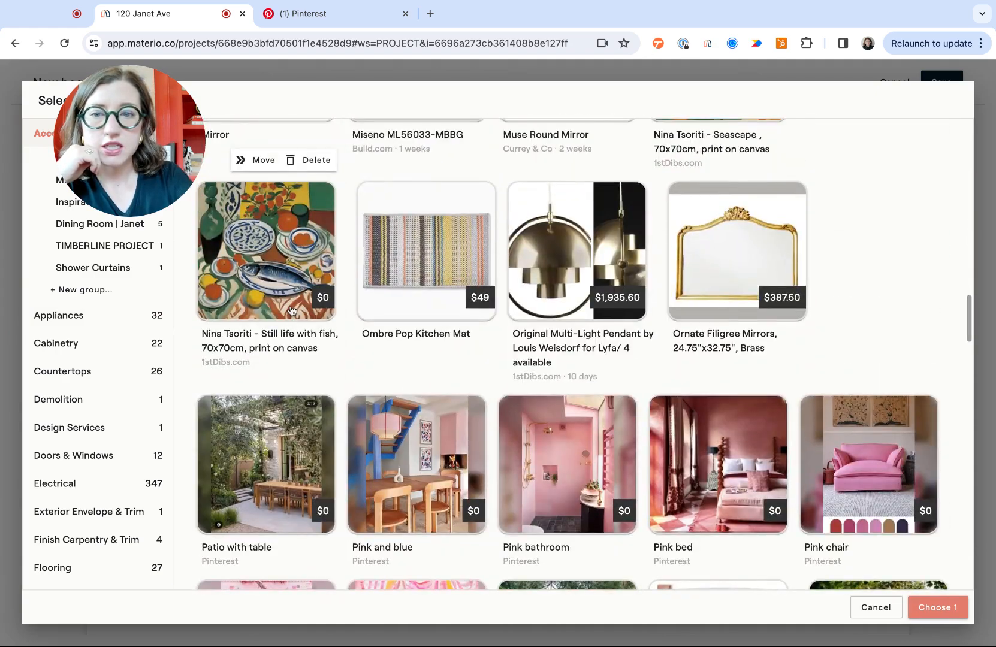
click(292, 310)
Add the Pinterest photo of the green room with the blue dresser and red flowers to the library selection.
scroll(288, 300, down, 7)
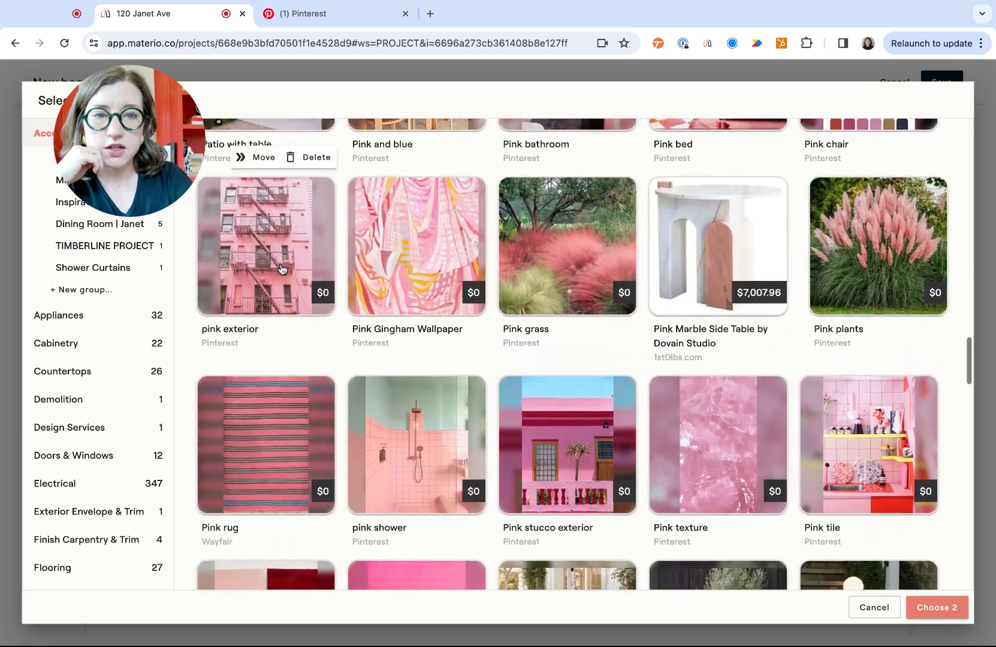
scroll(281, 269, down, 8)
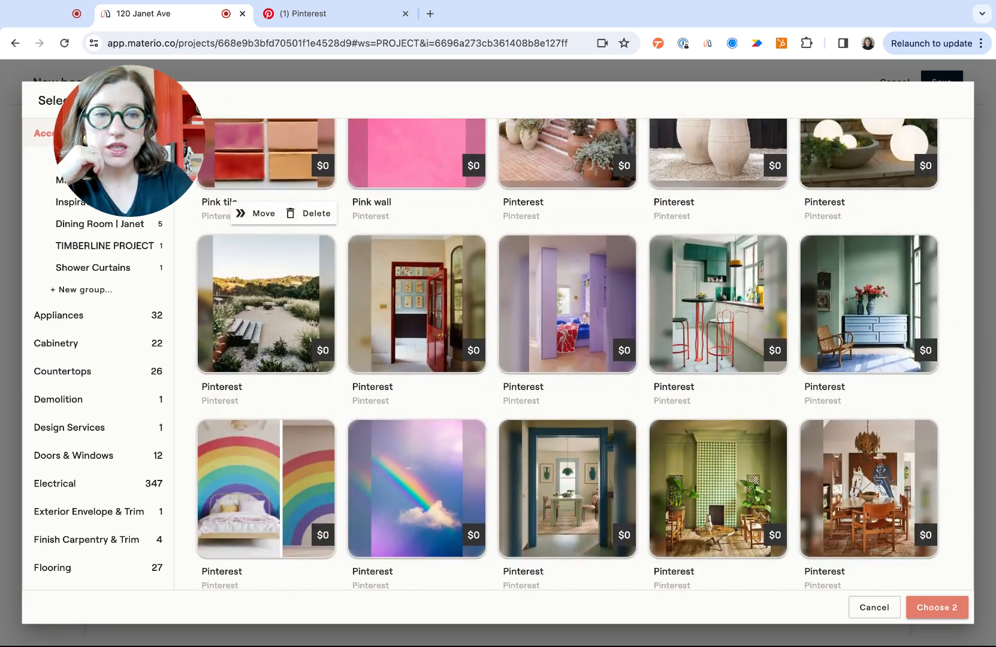
scroll(558, 280, down, 1)
click(850, 273)
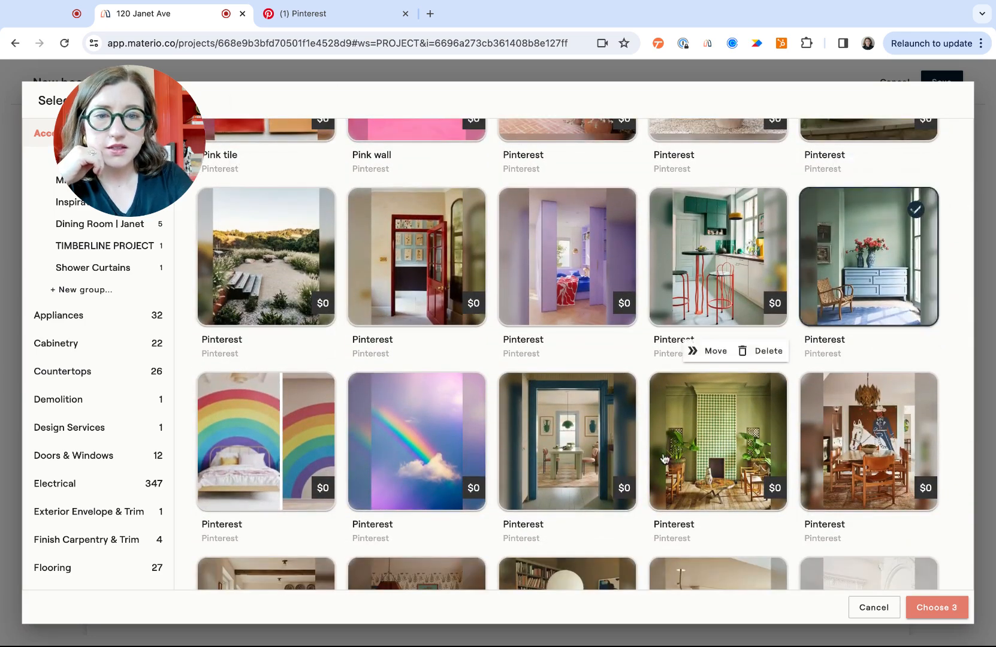
scroll(664, 419, down, 4)
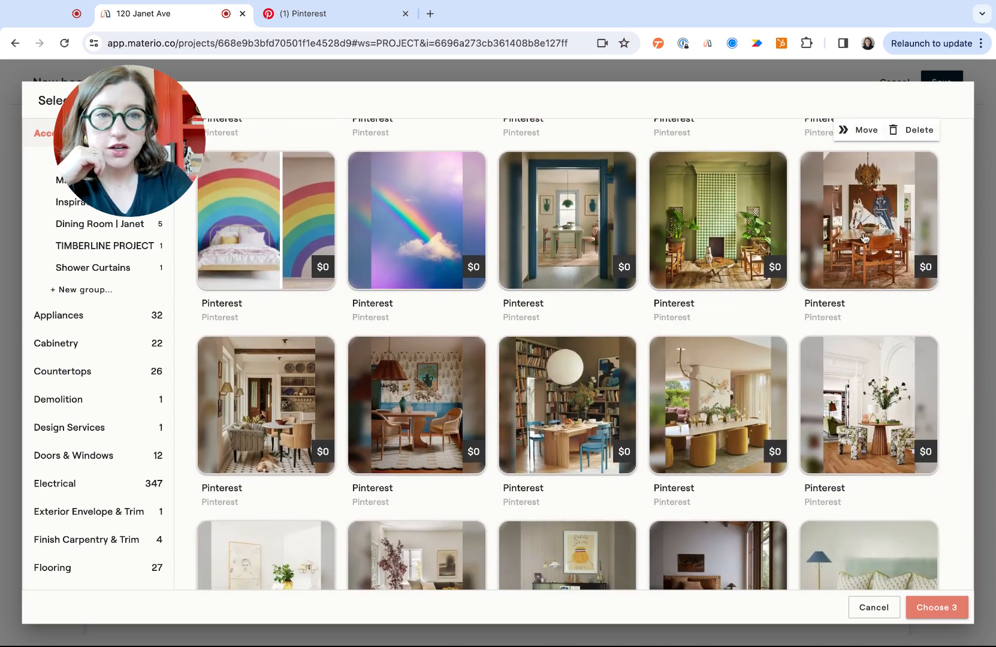
click(819, 262)
scroll(515, 457, down, 2)
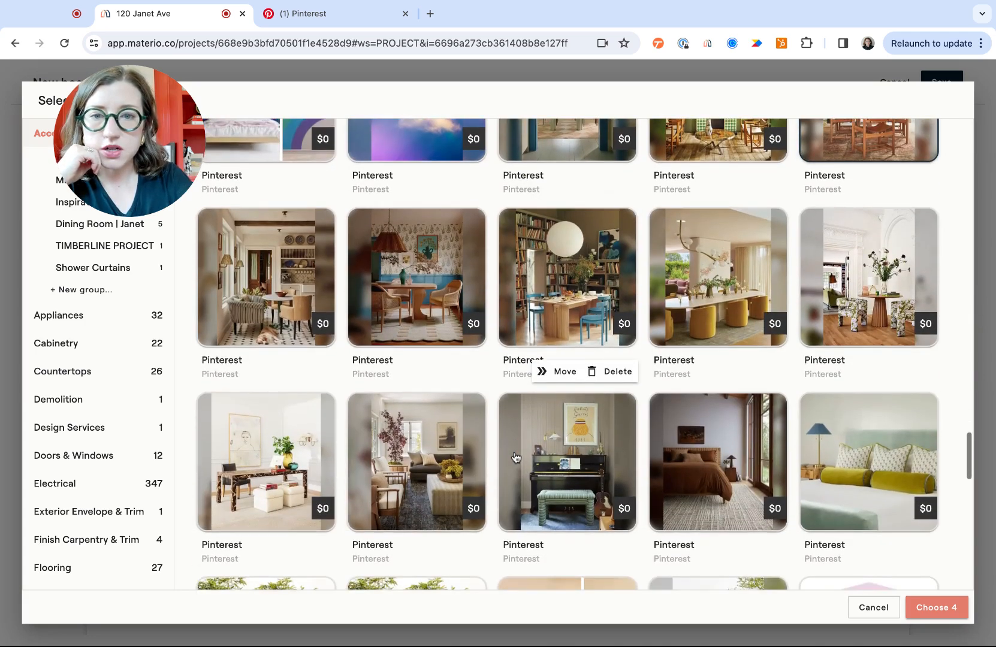
scroll(515, 458, up, 1)
click(829, 198)
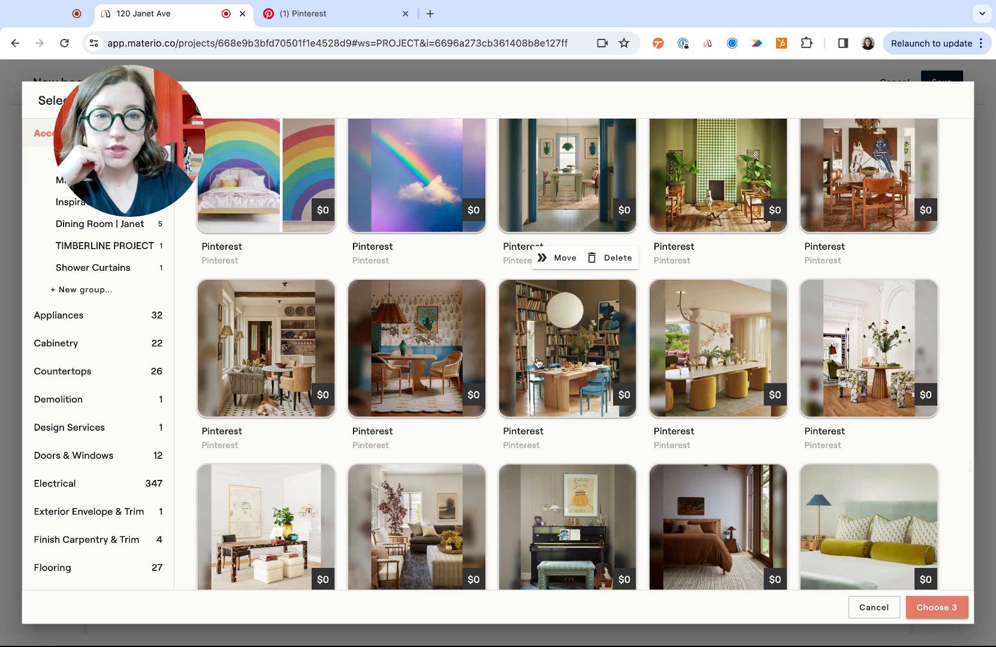
Add the Pinterest dining nook photo with the plate shelves to the library selection and switch to the Countertops category.
click(256, 368)
scroll(256, 368, down, 3)
scroll(256, 368, down, 2)
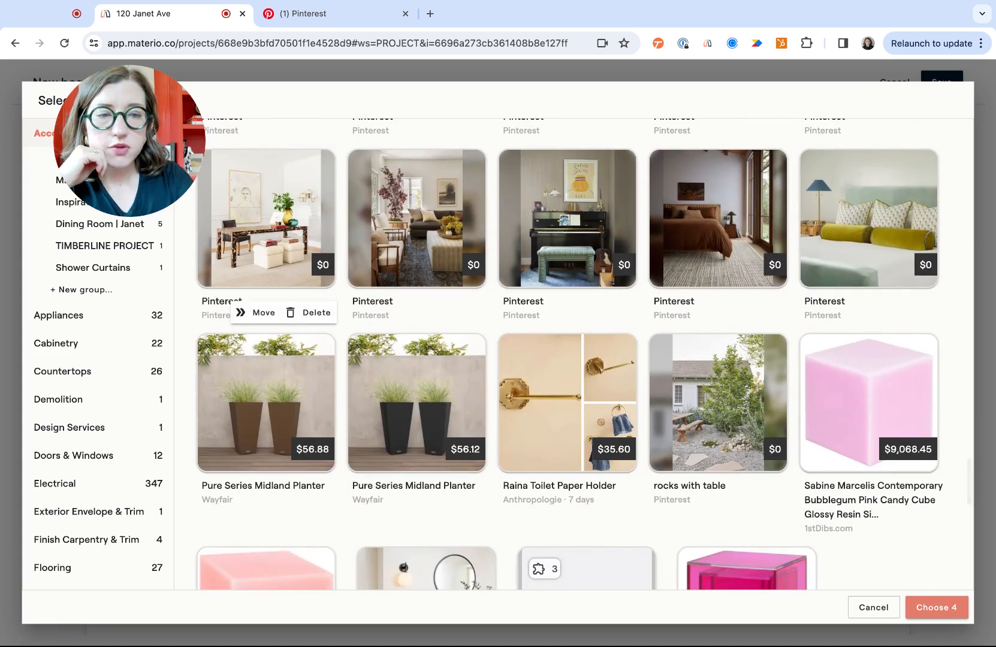
scroll(266, 360, down, 10)
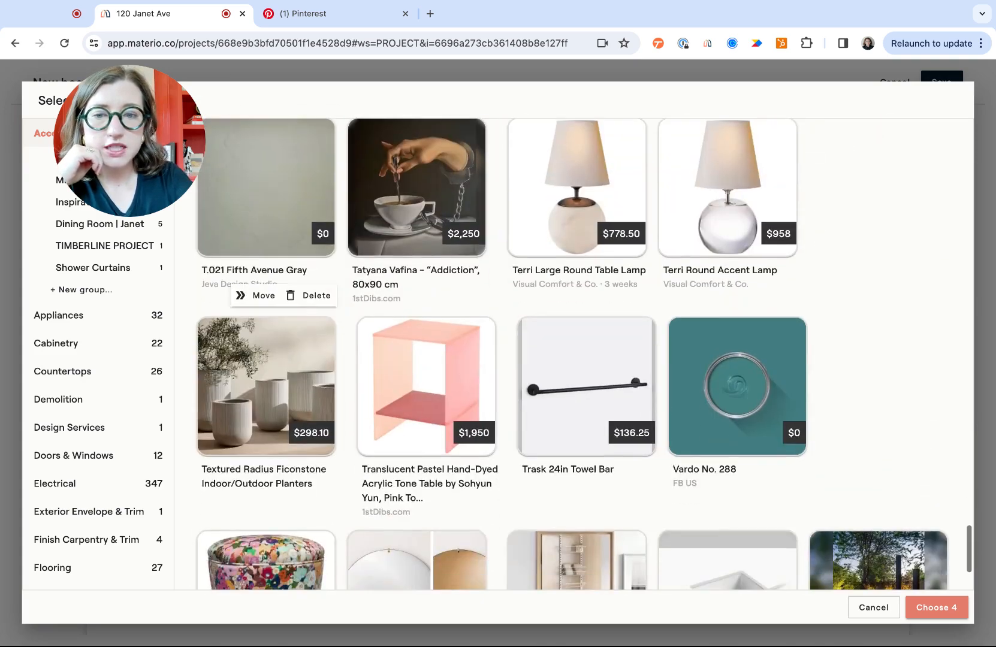
scroll(266, 269, down, 3)
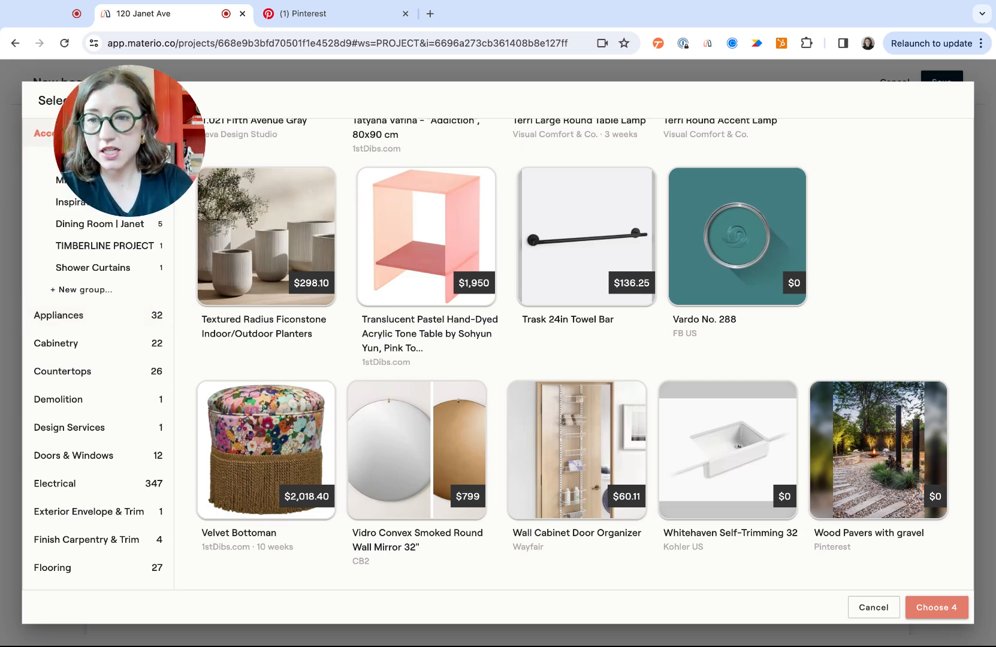
click(96, 373)
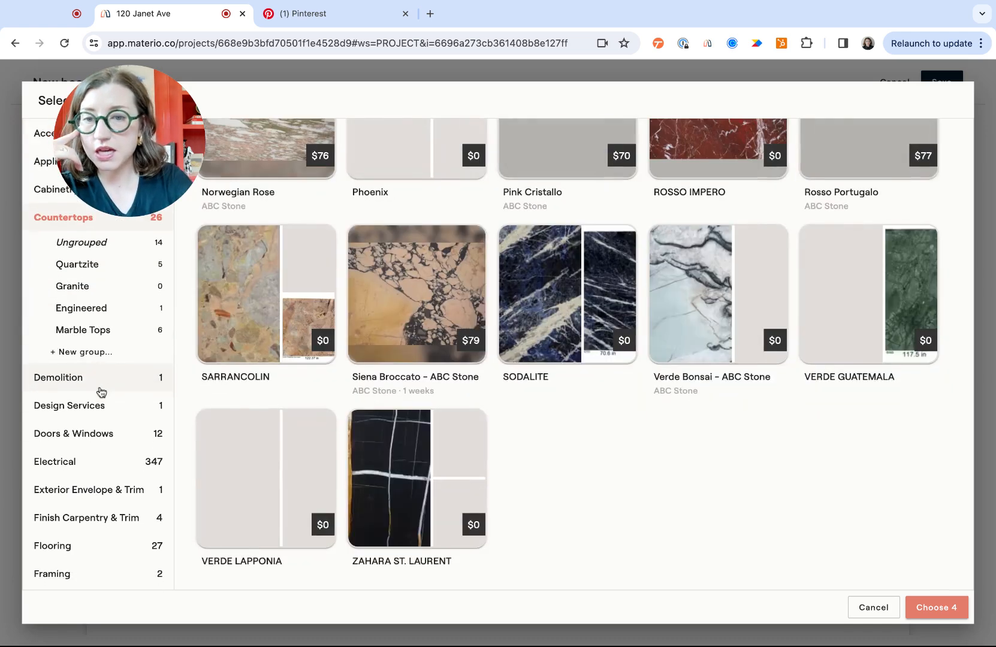
Add the Siena Broccato countertop and the 31.5" Lucent Pendant Light from the Electrical category to the library selection.
scroll(99, 384, down, 1)
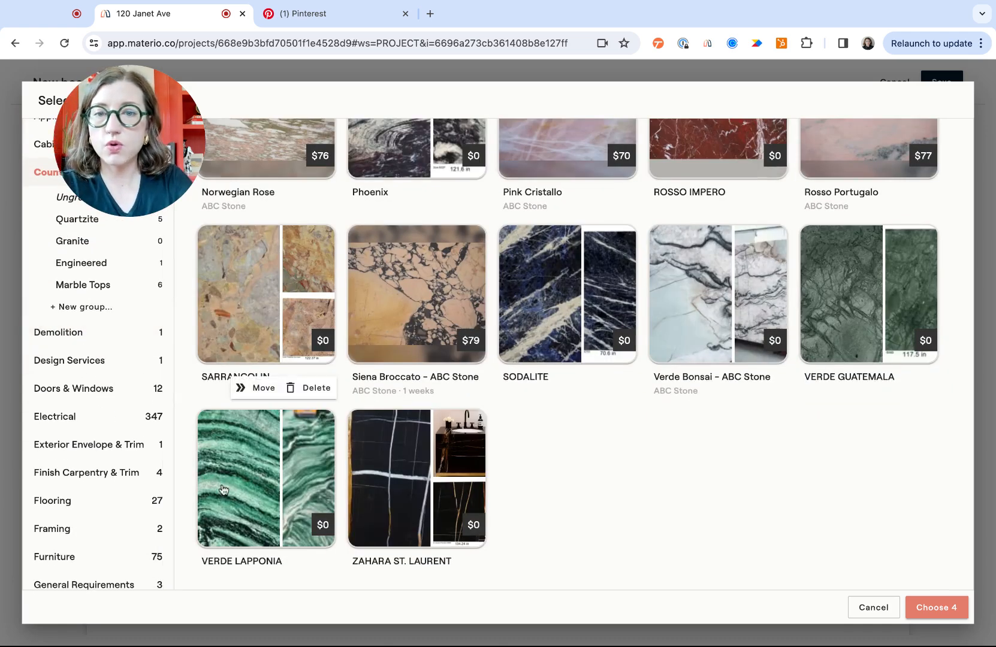
scroll(138, 419, down, 1)
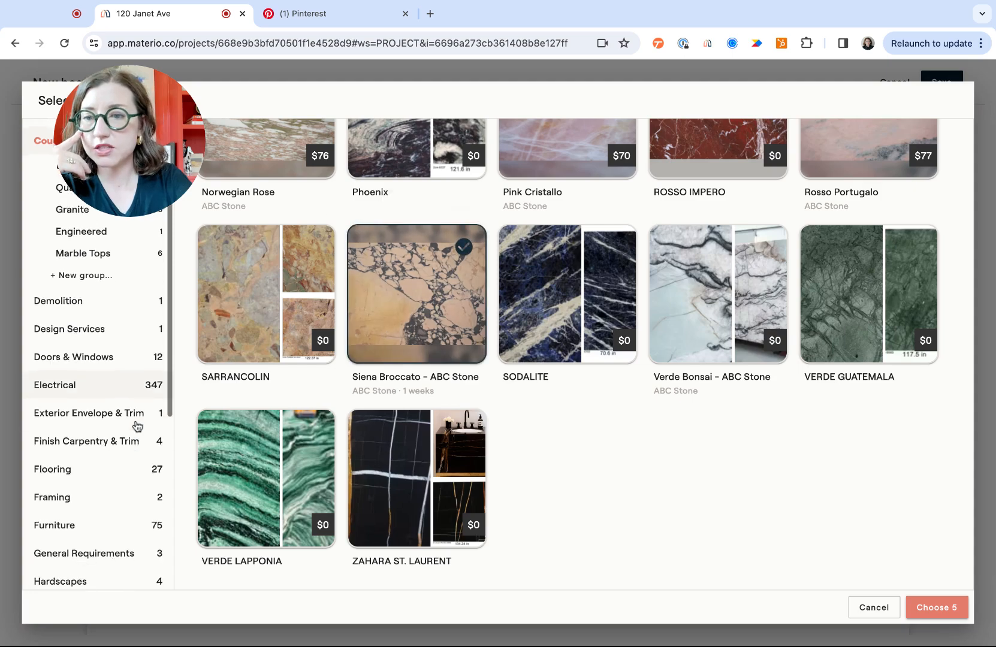
click(120, 383)
scroll(529, 431, down, 8)
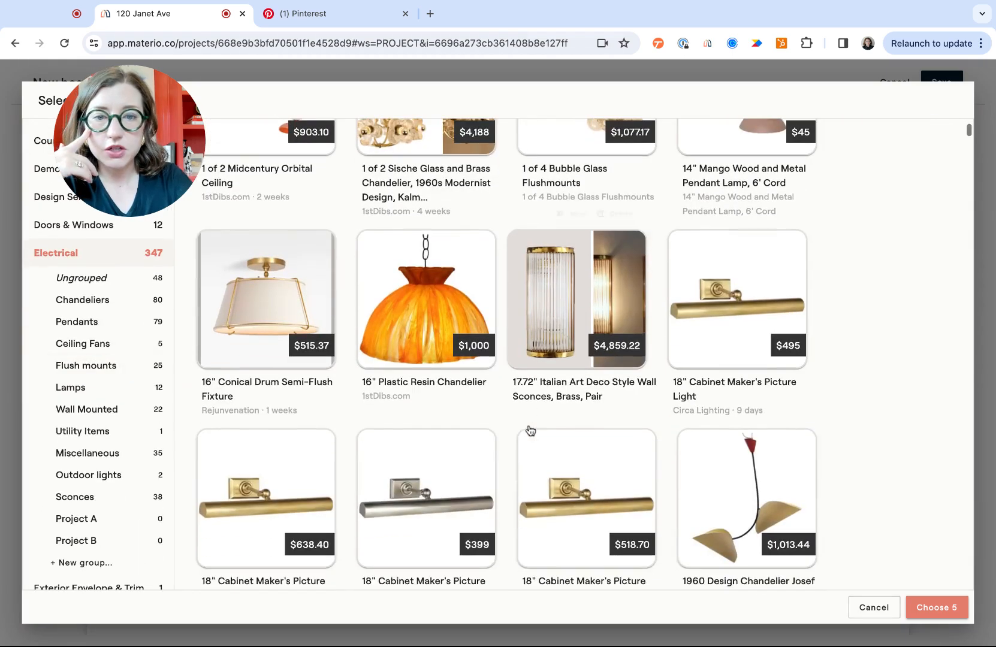
scroll(529, 430, down, 5)
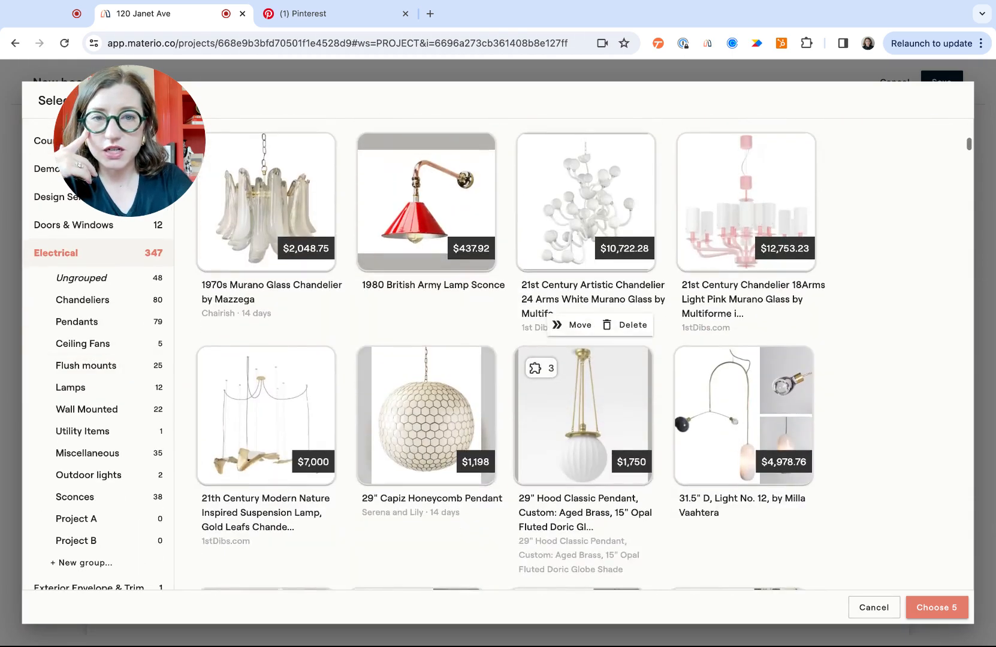
scroll(443, 303, down, 1)
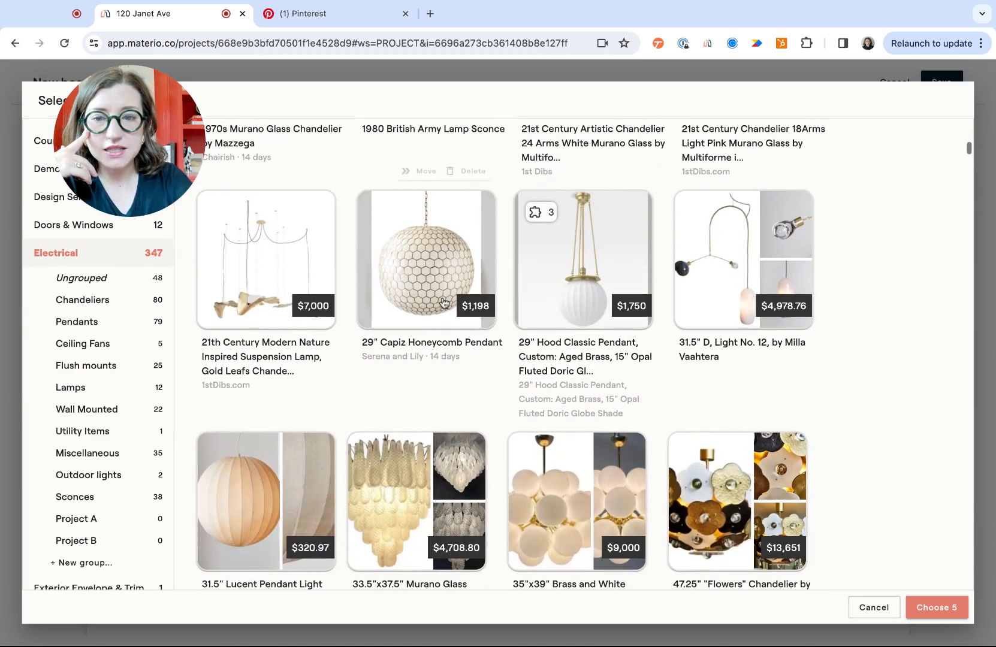
scroll(426, 298, down, 2)
click(251, 417)
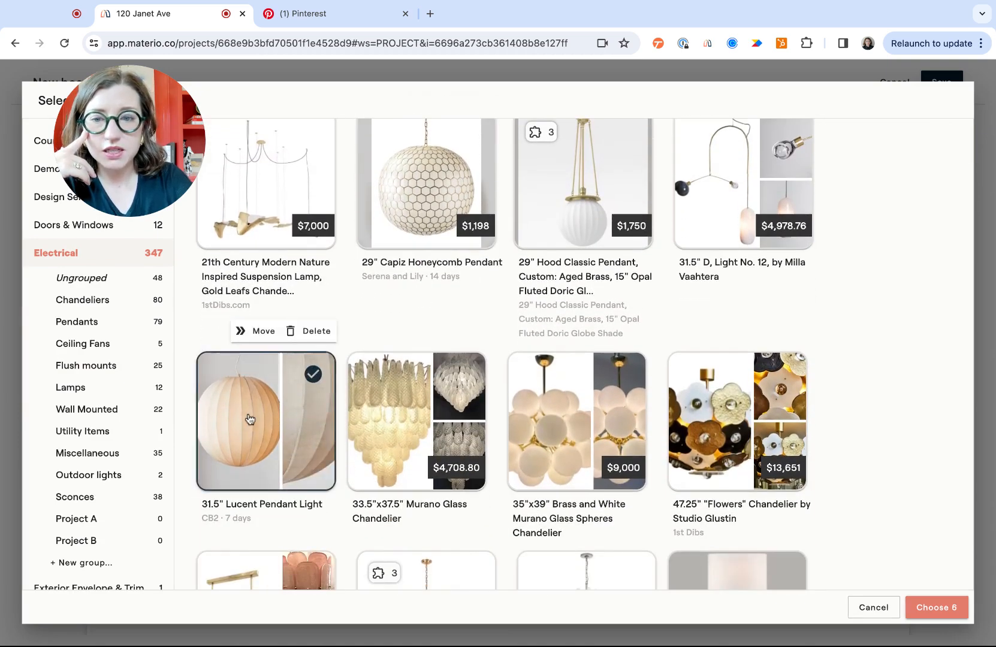
Look through the remaining Electrical light fixtures for further dining room options.
scroll(251, 417, down, 4)
scroll(250, 418, down, 12)
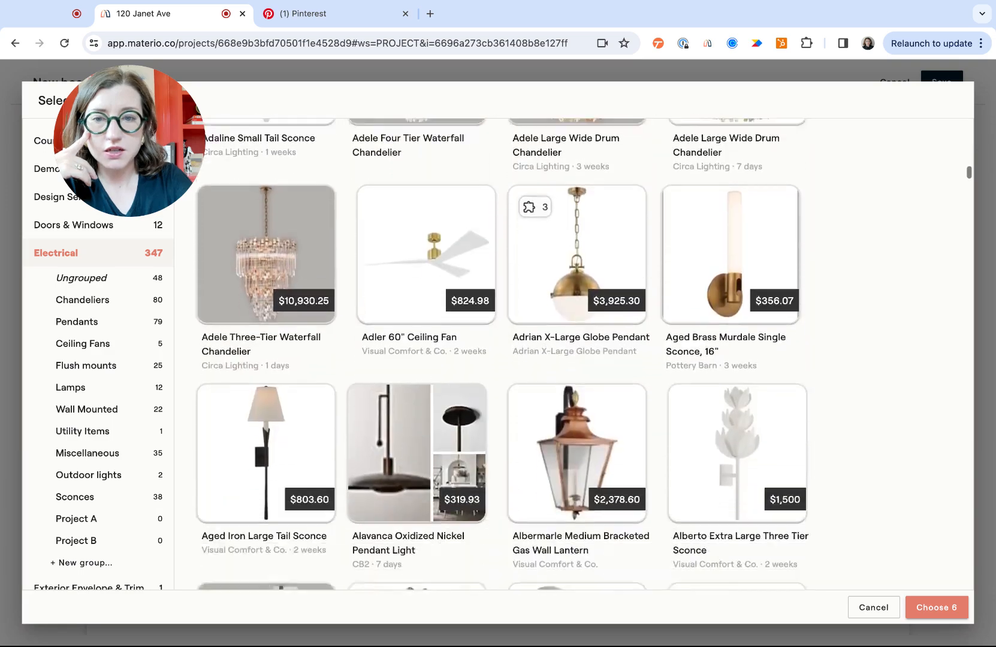
scroll(249, 418, down, 12)
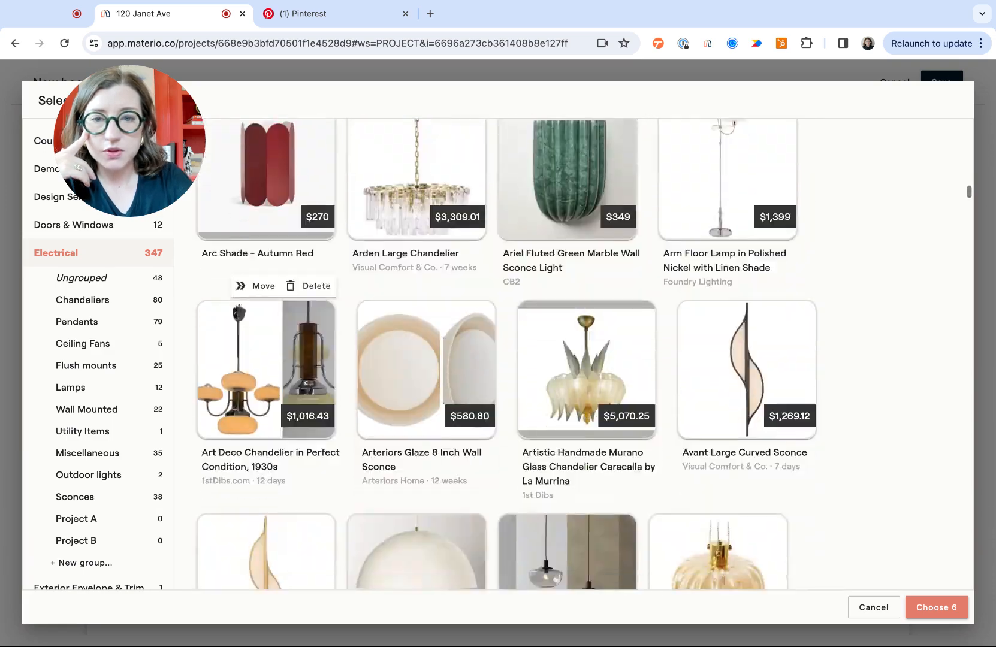
scroll(250, 418, down, 12)
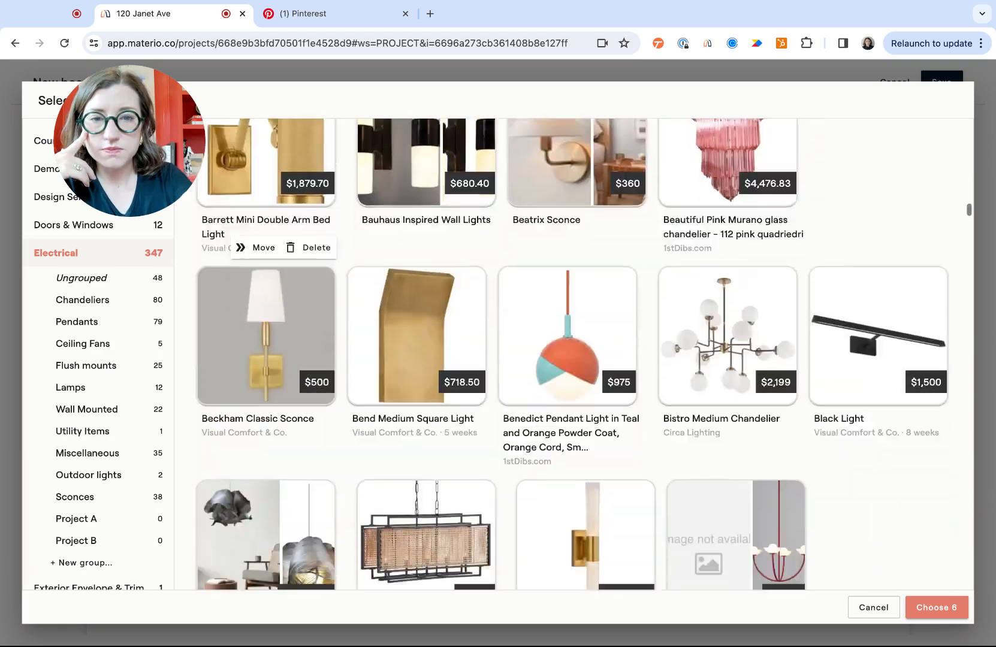
scroll(250, 418, down, 1)
Add the Mawu Chair Printed from the Furniture category to the library selection.
scroll(101, 434, down, 5)
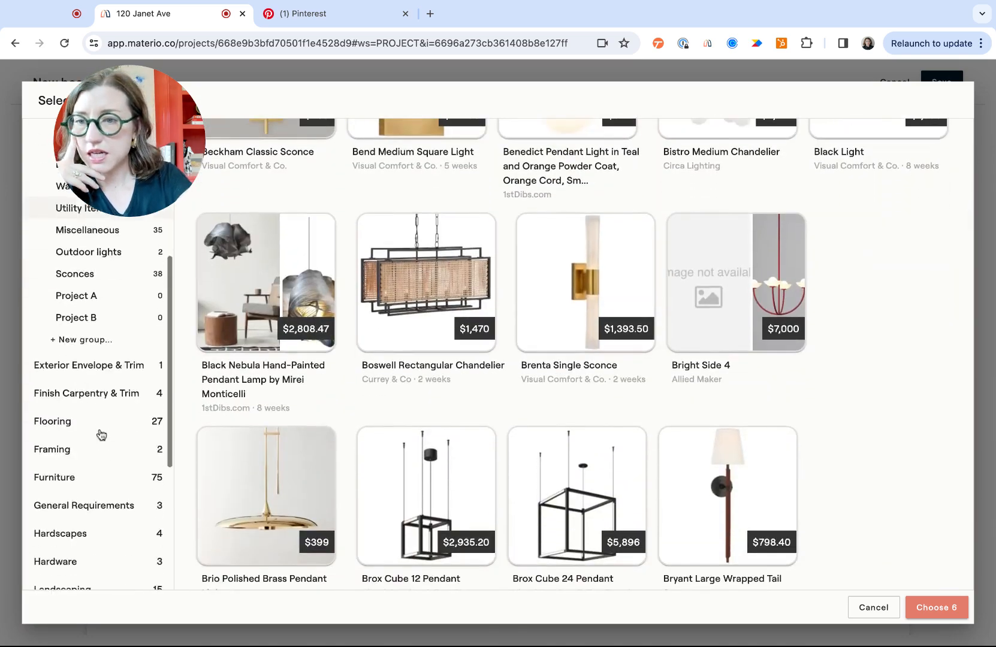
click(78, 361)
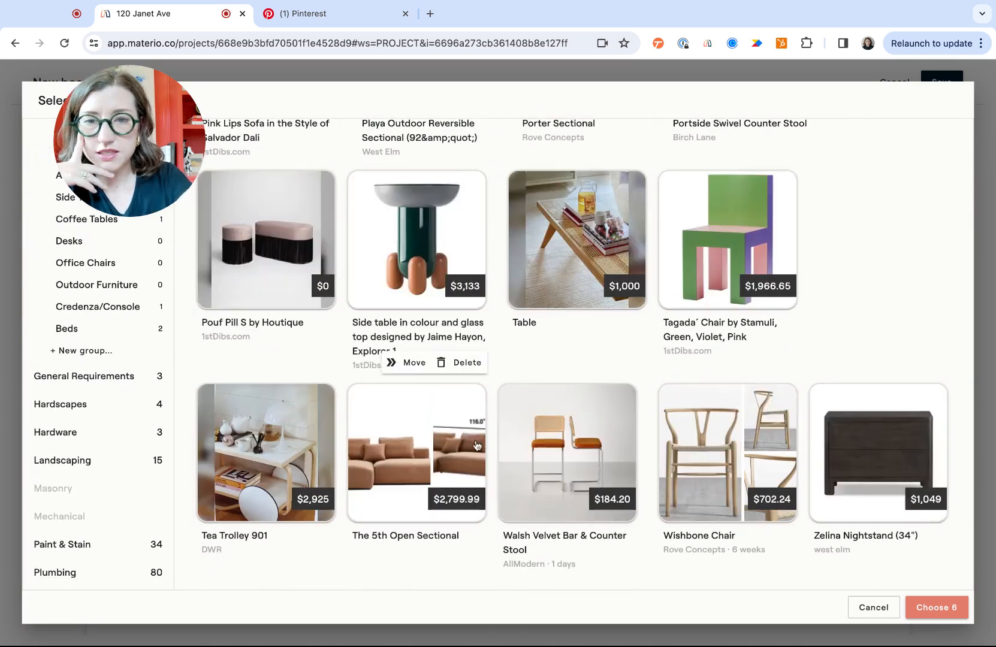
scroll(477, 446, up, 6)
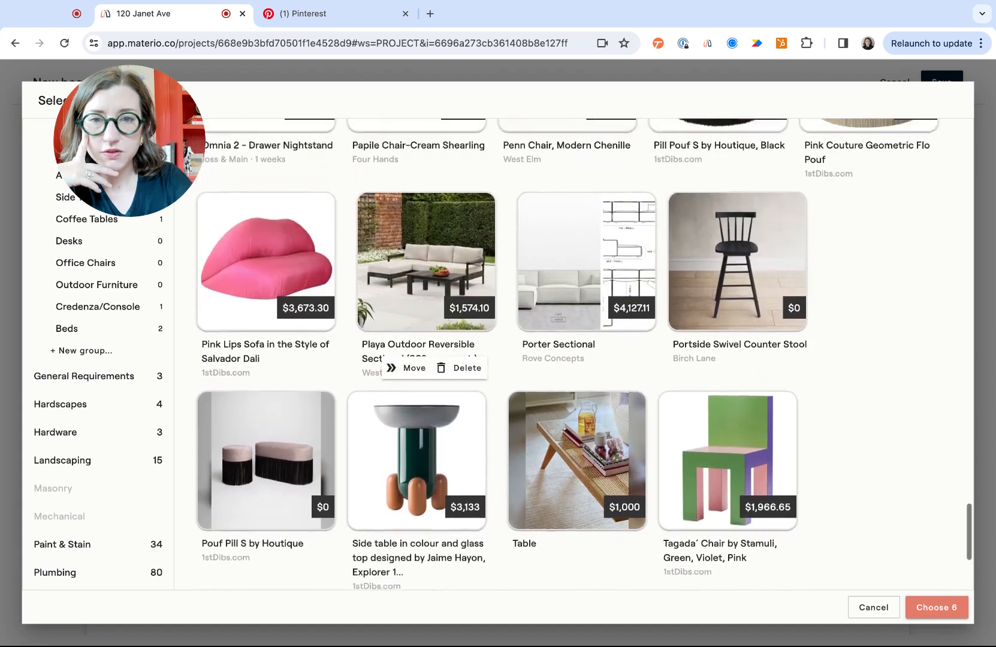
scroll(455, 372, up, 7)
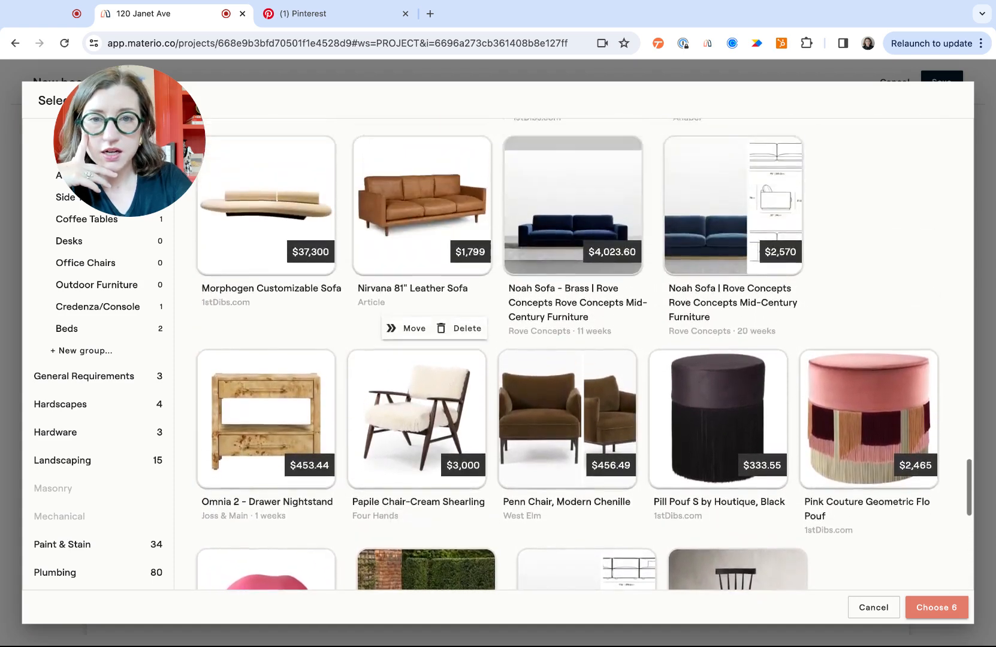
scroll(435, 360, up, 6)
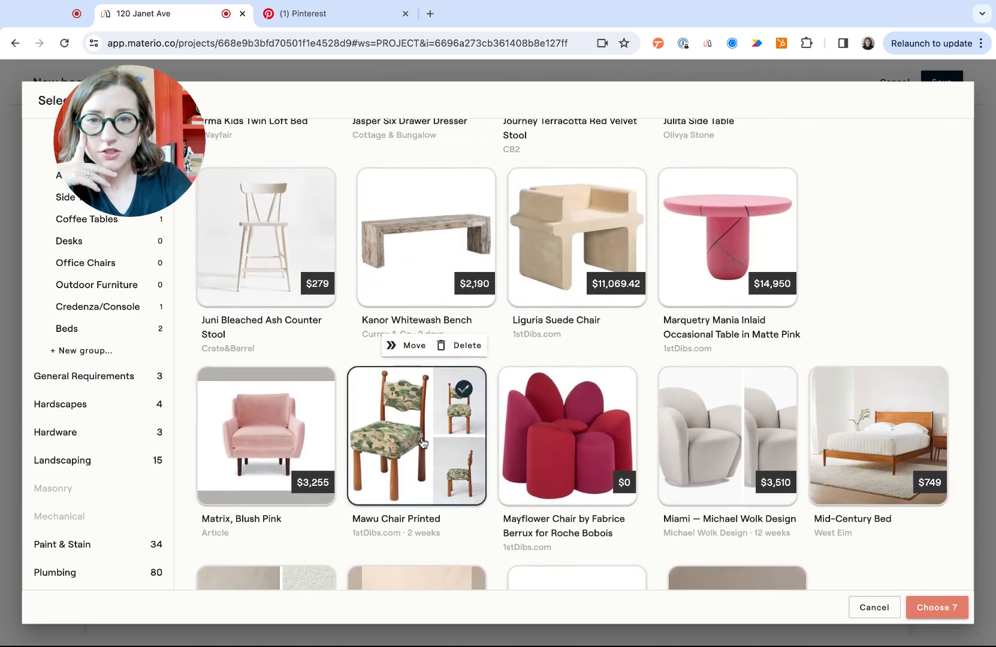
Examine more furniture, including the Dining Tables, Dining Chairs and Ungrouped groups, for a suitable dining table.
scroll(423, 443, up, 5)
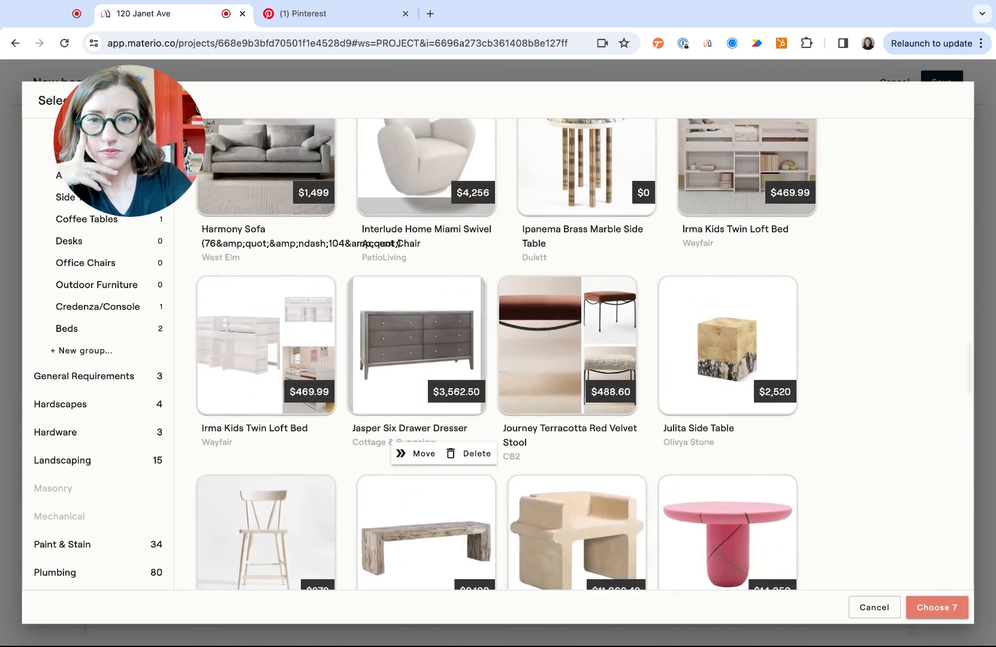
scroll(84, 269, up, 3)
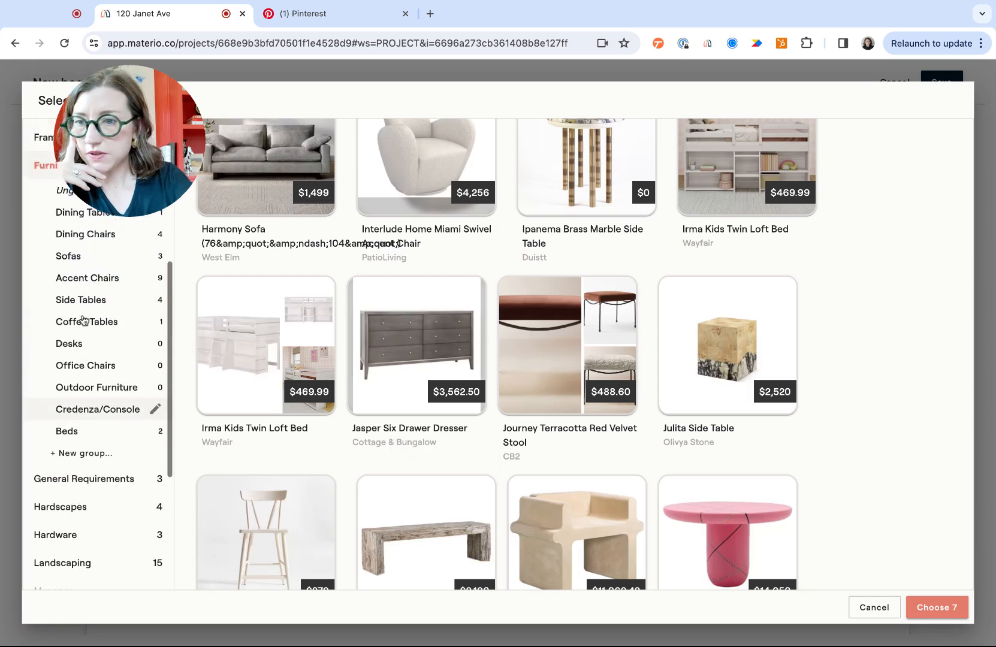
click(87, 246)
click(75, 224)
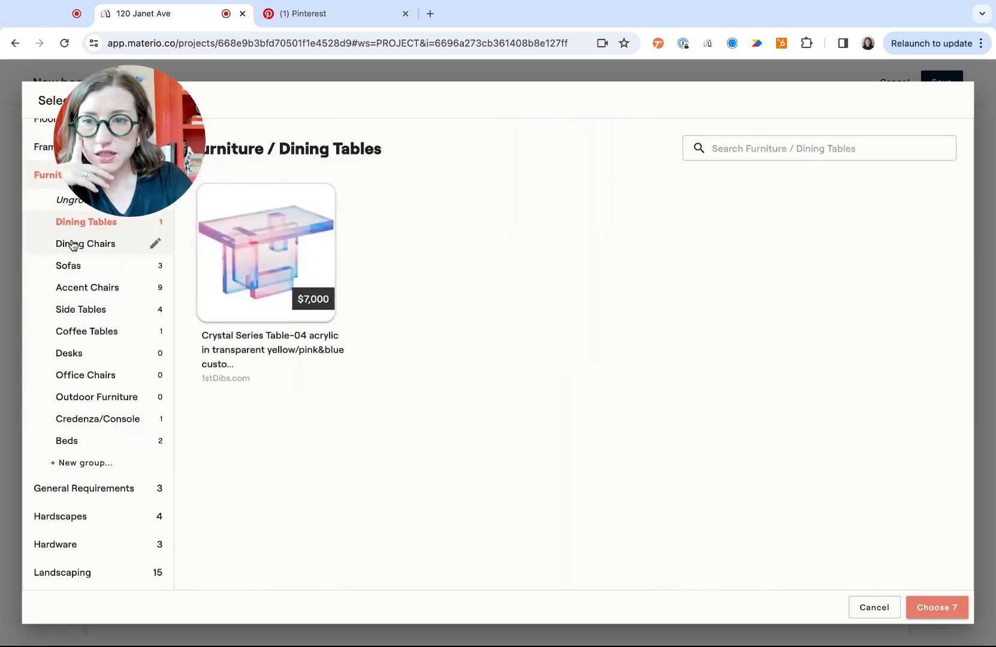
click(72, 244)
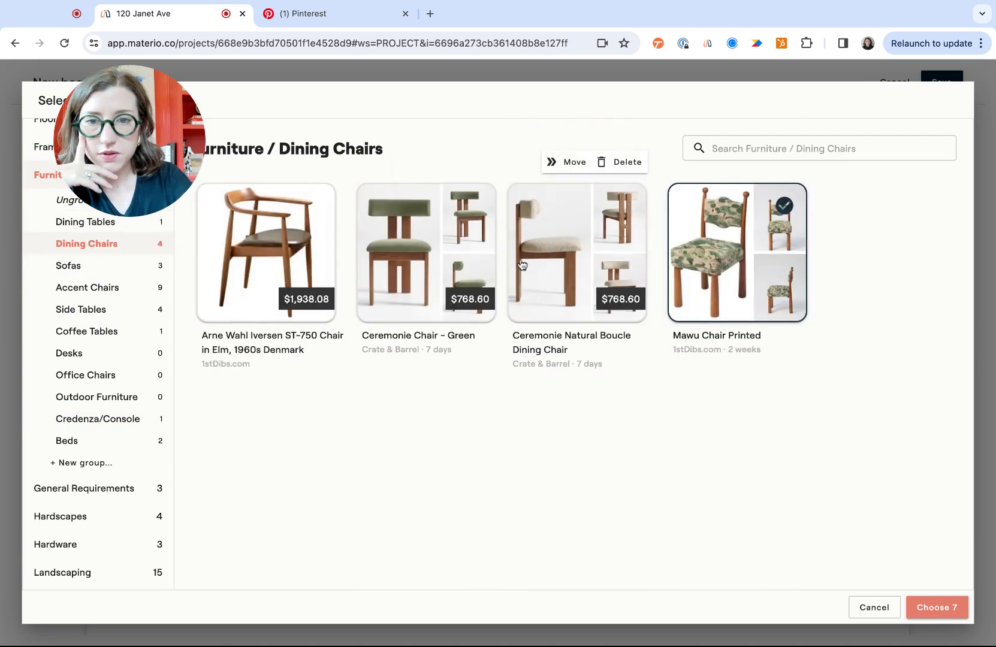
scroll(99, 345, up, 2)
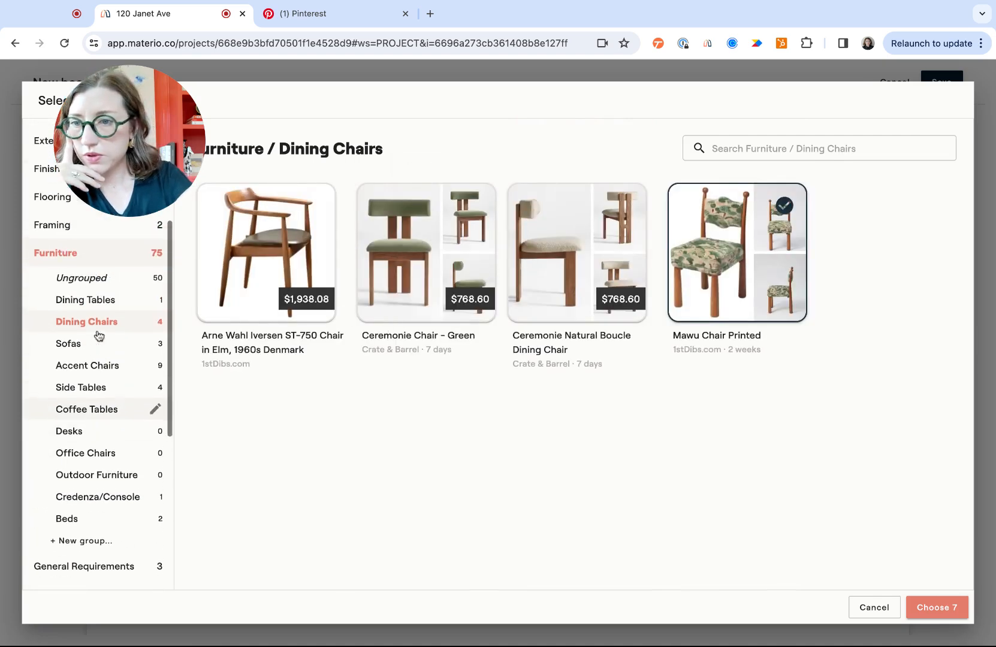
click(86, 278)
scroll(414, 369, down, 1)
scroll(414, 369, down, 2)
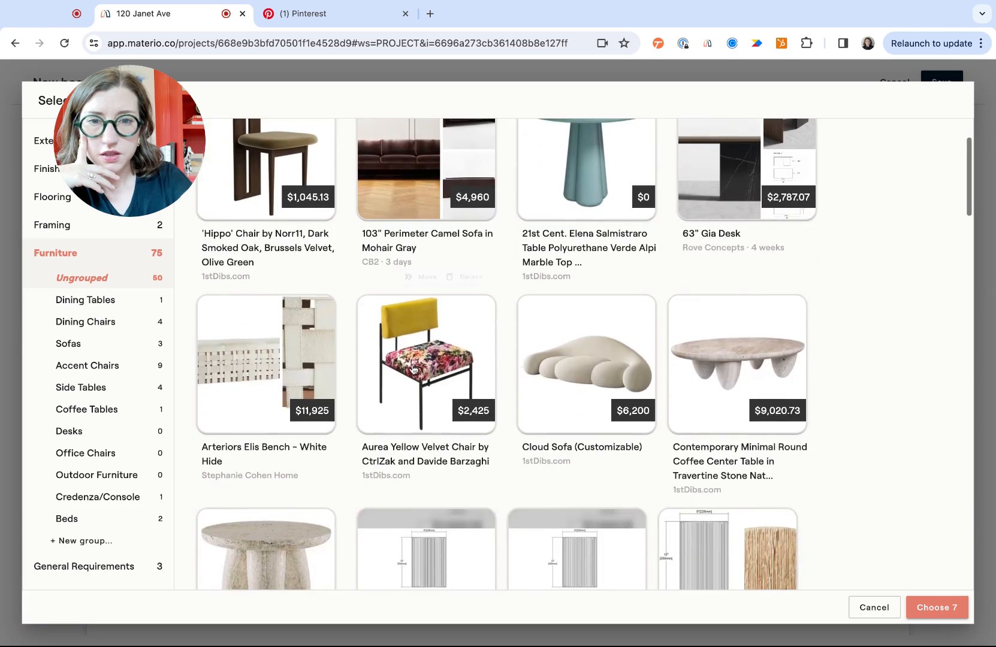
scroll(779, 122, up, 2)
Search the ungrouped furniture for "table" and select the Esmeralda Quartzite Voyage Dining Table.
click(726, 140)
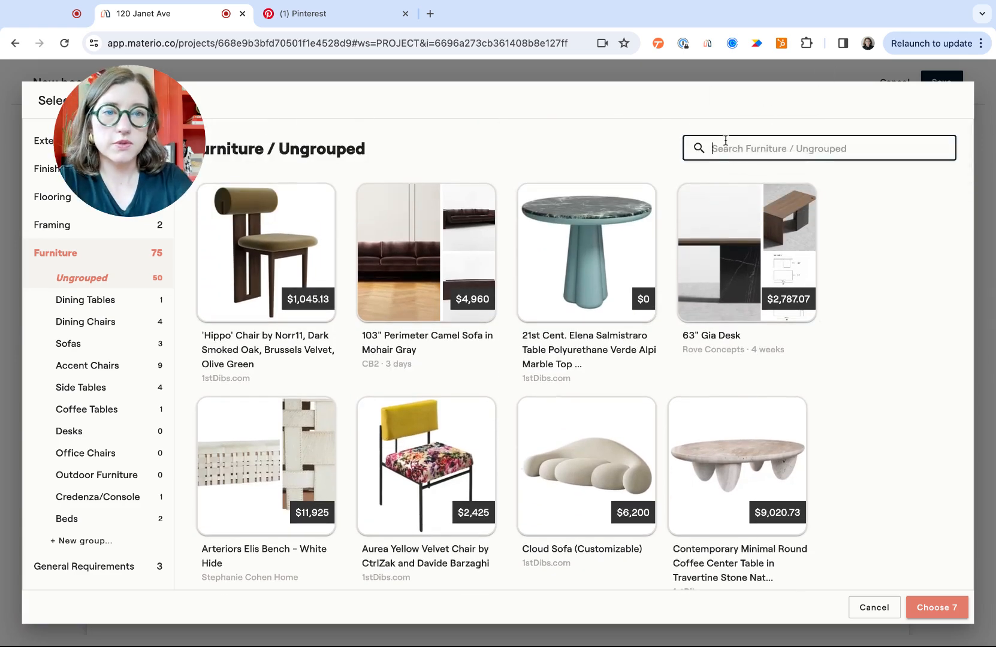
text(table)
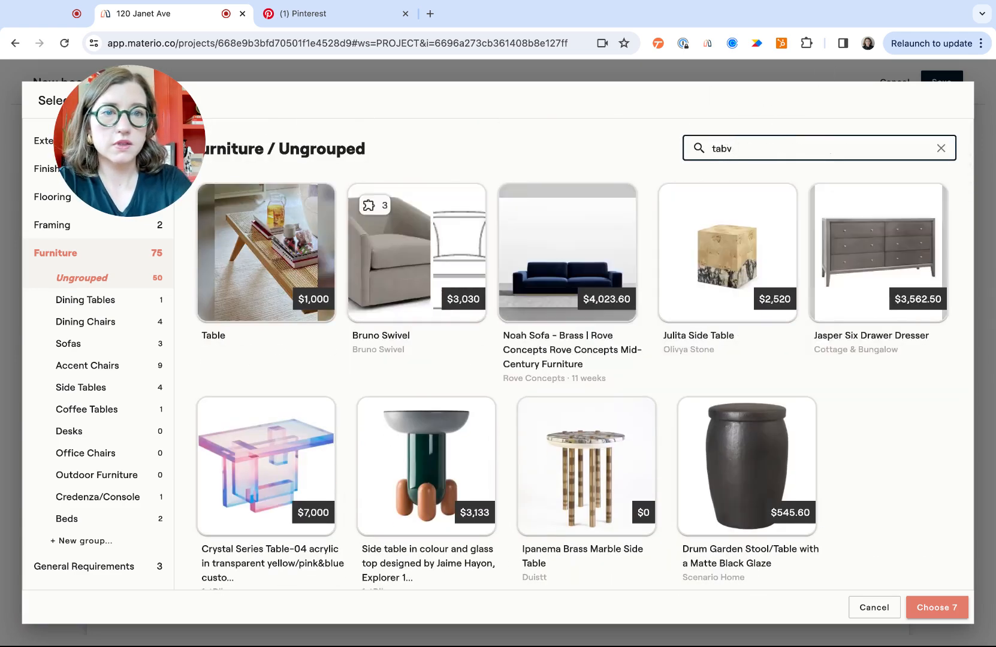
key(BackSpace)
key(BackSpace)
text(le)
scroll(803, 344, down, 12)
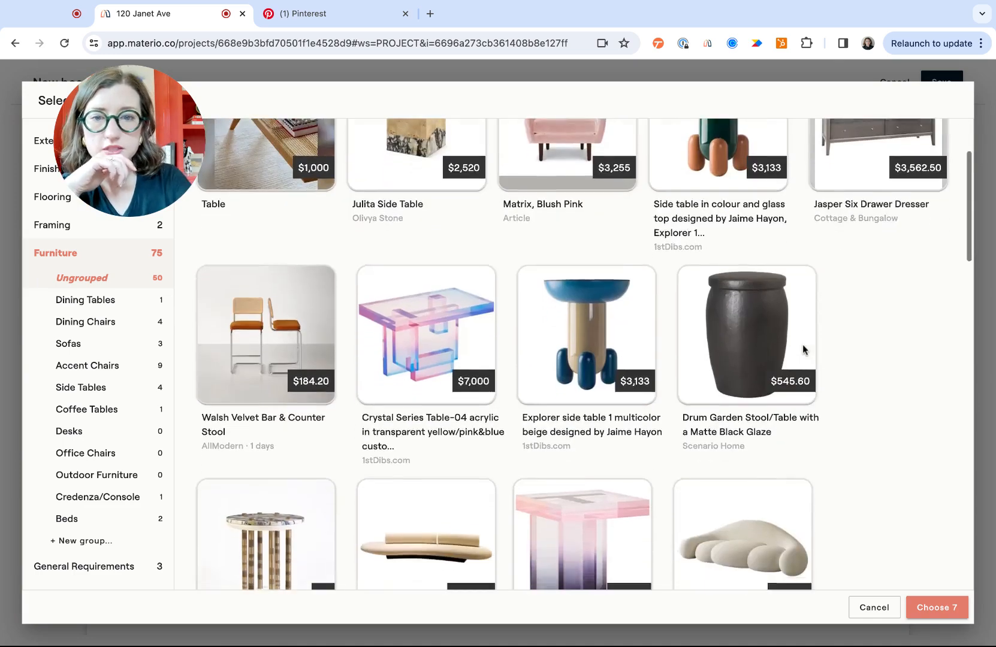
scroll(802, 344, down, 1)
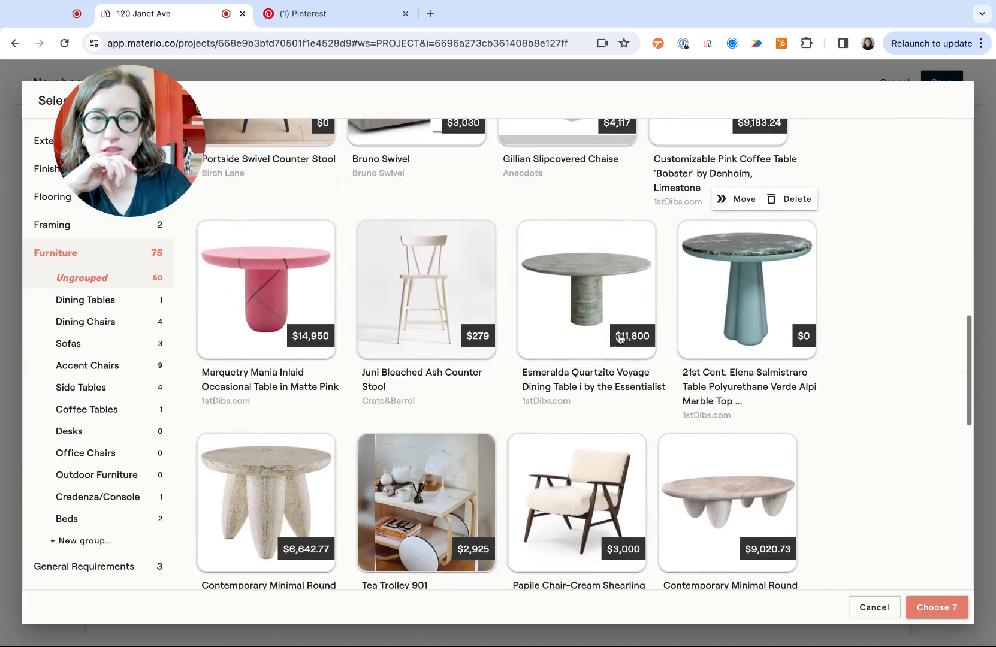
click(587, 329)
Check the rest of the table search results and add the eight chosen library items to the board.
scroll(587, 329, down, 3)
scroll(587, 328, down, 8)
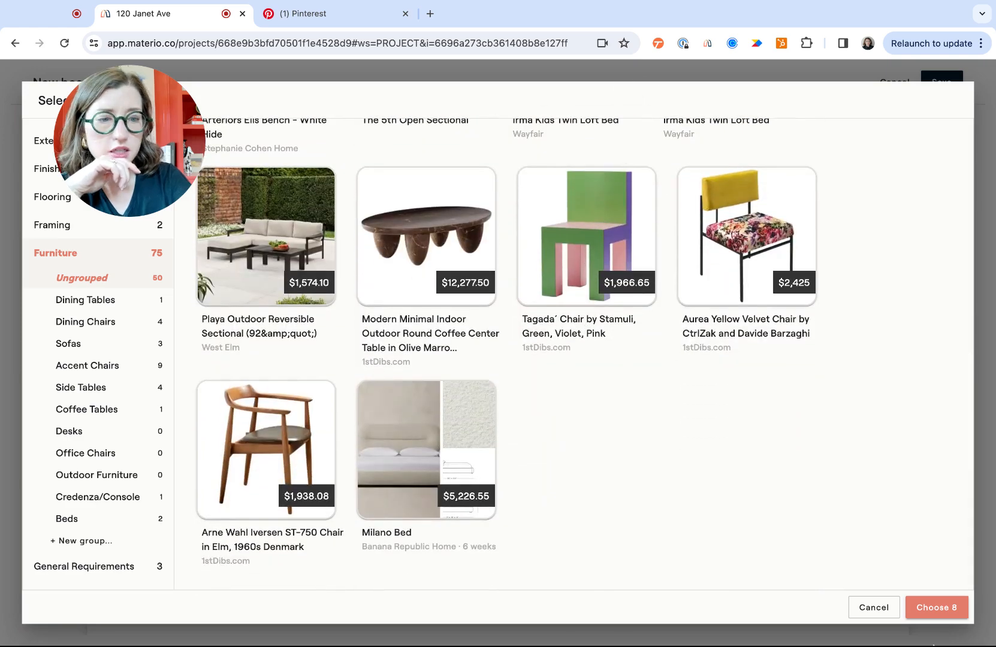
click(937, 607)
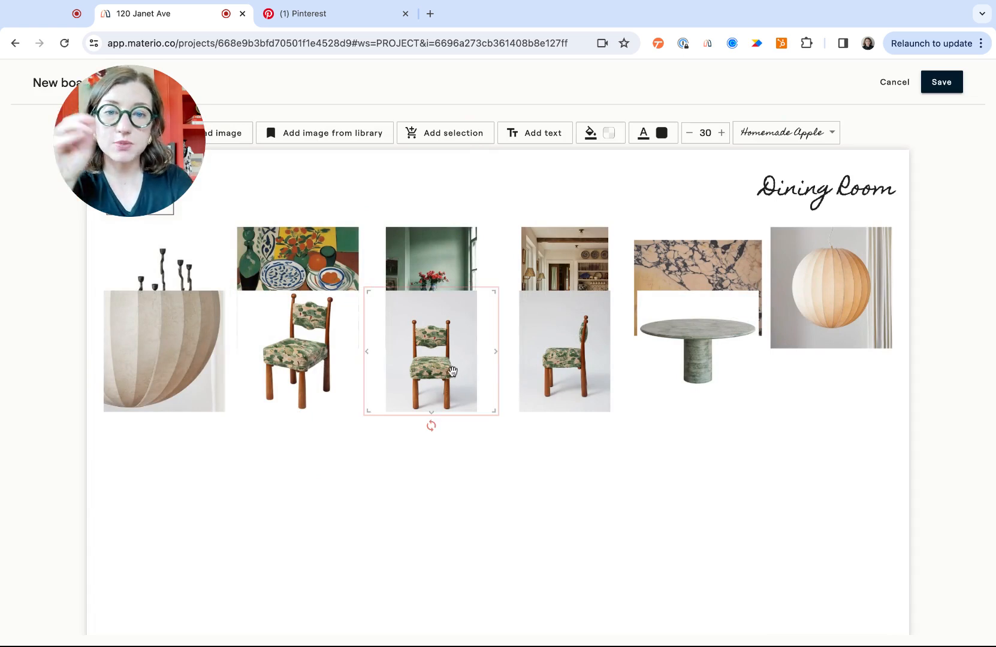
Move the angled and side-view Mawu chairs to the empty area below the images and remove the side view's background.
mouse_move(307, 358)
mouse_down()
mouse_move(382, 479)
mouse_move(461, 562)
mouse_up()
mouse_move(519, 405)
mouse_down()
mouse_move(533, 579)
mouse_move(585, 582)
mouse_up()
scroll(457, 461, down, 2)
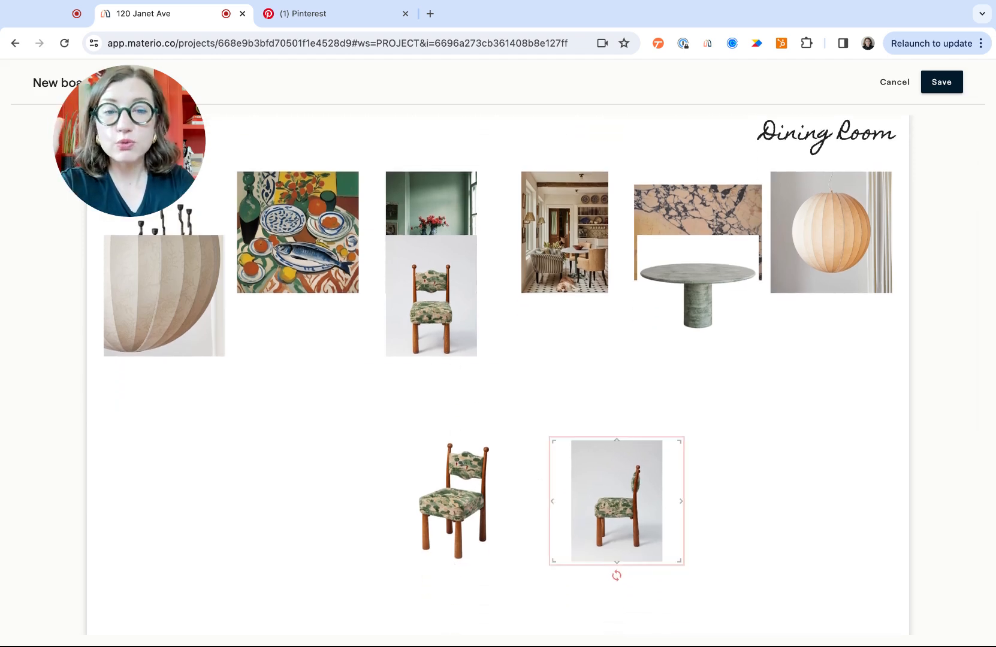
click(616, 501)
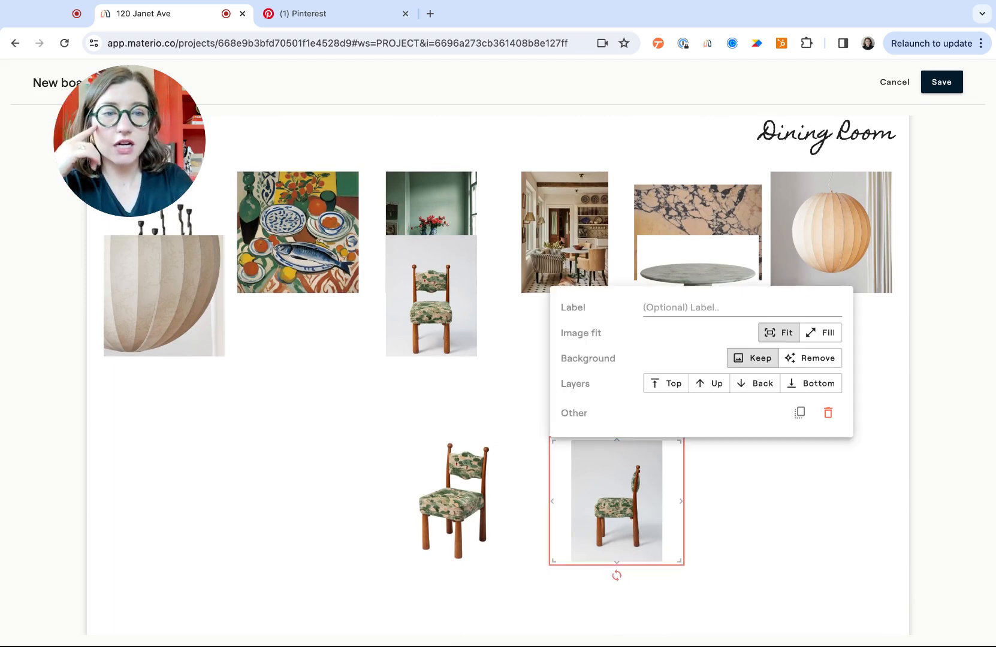
click(833, 362)
click(761, 505)
Move the green dining table down towards the chairs and remove its image background.
drag(737, 304, 494, 420)
click(755, 505)
click(700, 328)
Enlarge the dining table so it spans both chairs and set its image fit to Fill.
drag(521, 475, 748, 612)
click(687, 425)
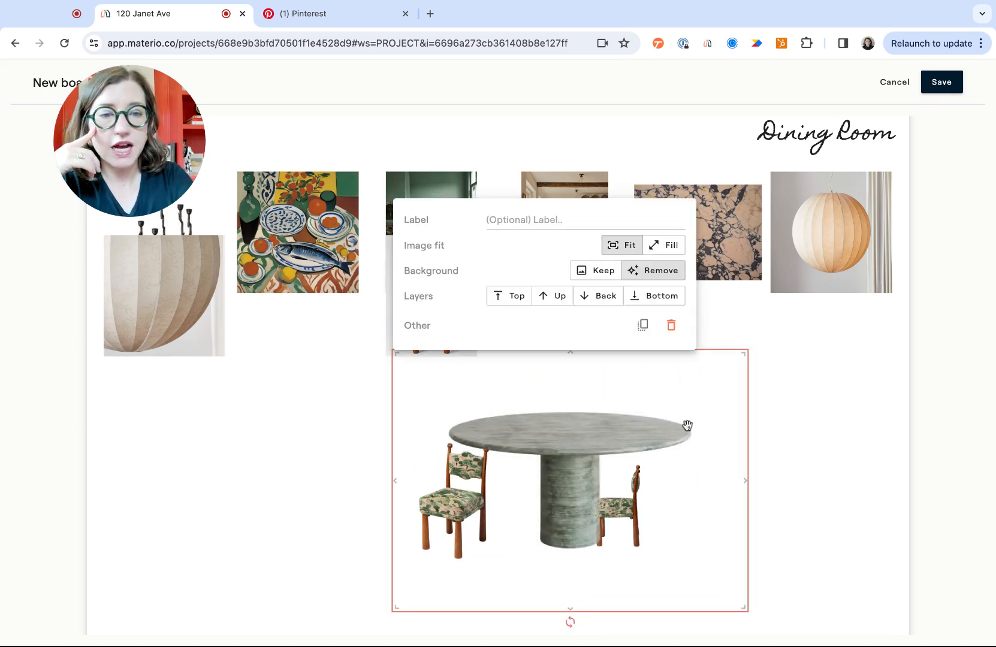
click(671, 251)
click(837, 435)
Send the dining table to the bottom layer and reposition it at a smaller size behind the chairs.
drag(650, 429, 605, 350)
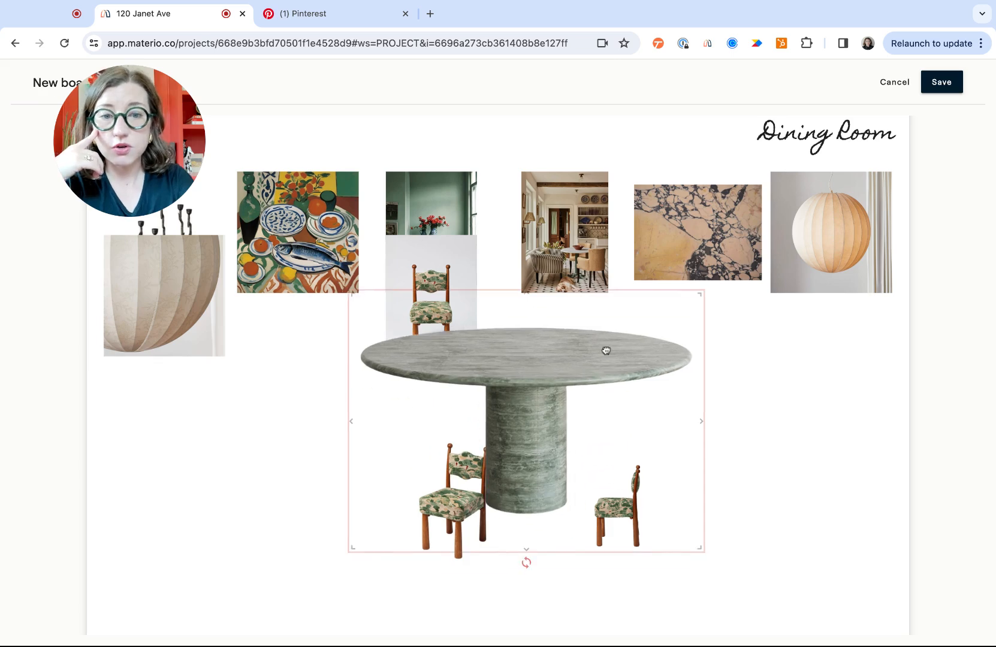
click(608, 236)
click(816, 430)
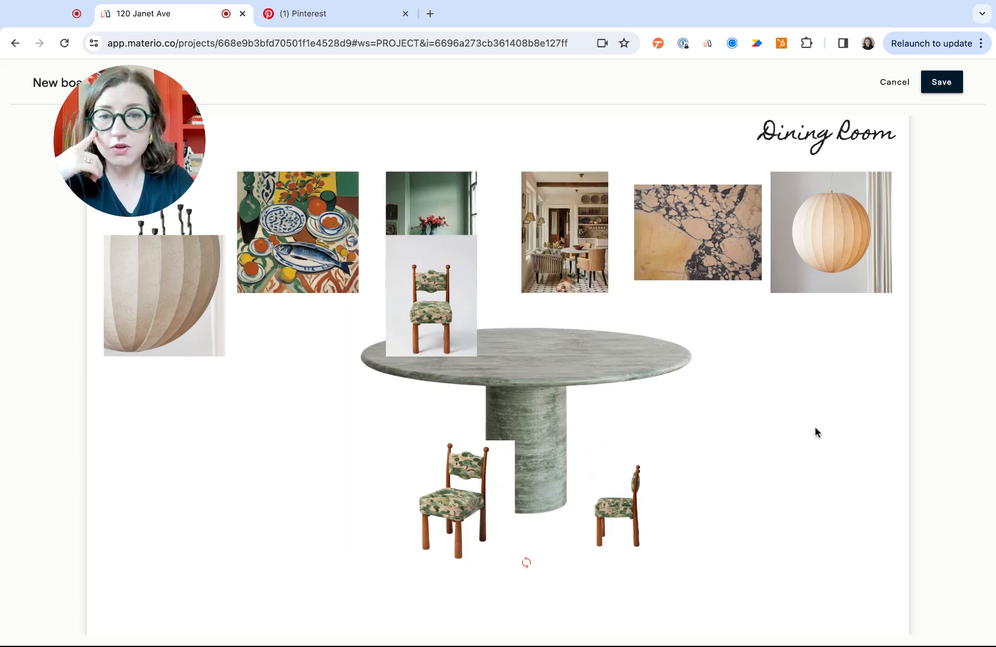
drag(608, 357, 613, 408)
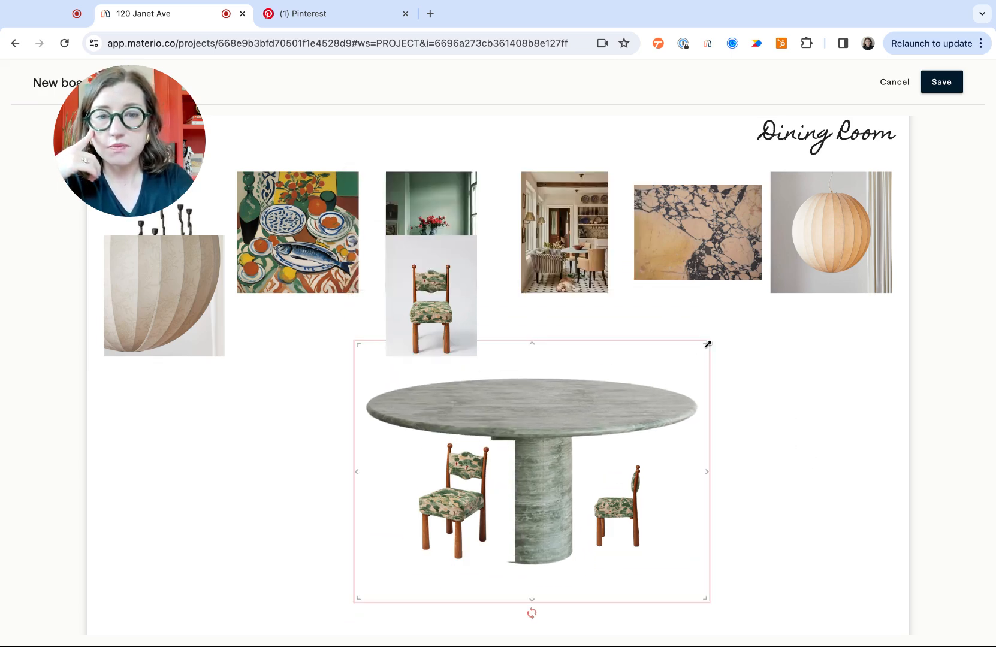
drag(708, 344, 649, 377)
Set the side-view chair's image fit to Fill and enlarge it to suit the table's scale.
click(628, 512)
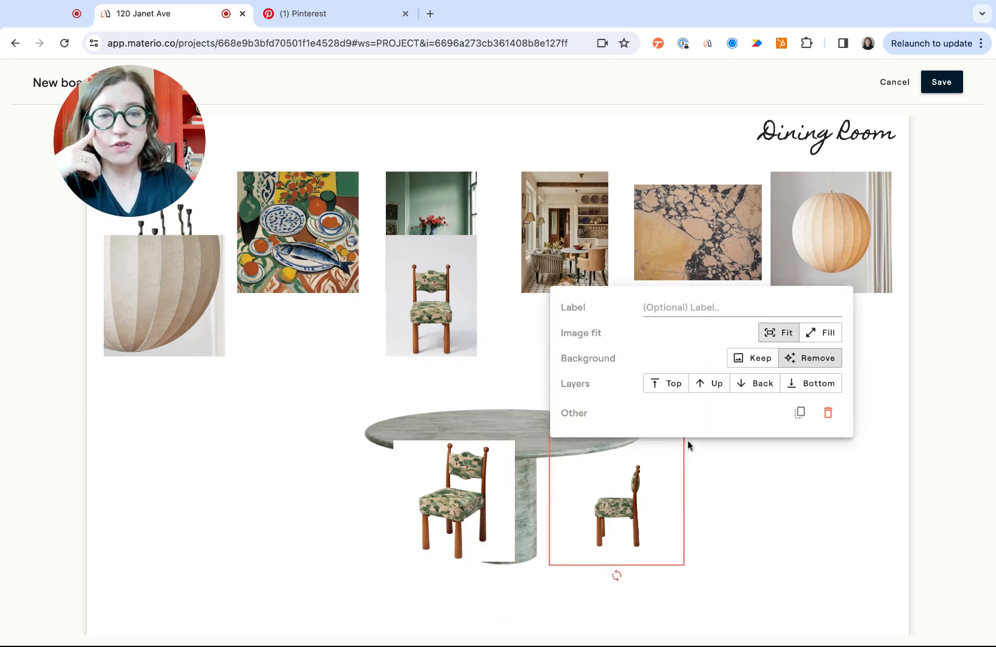
click(809, 334)
click(702, 469)
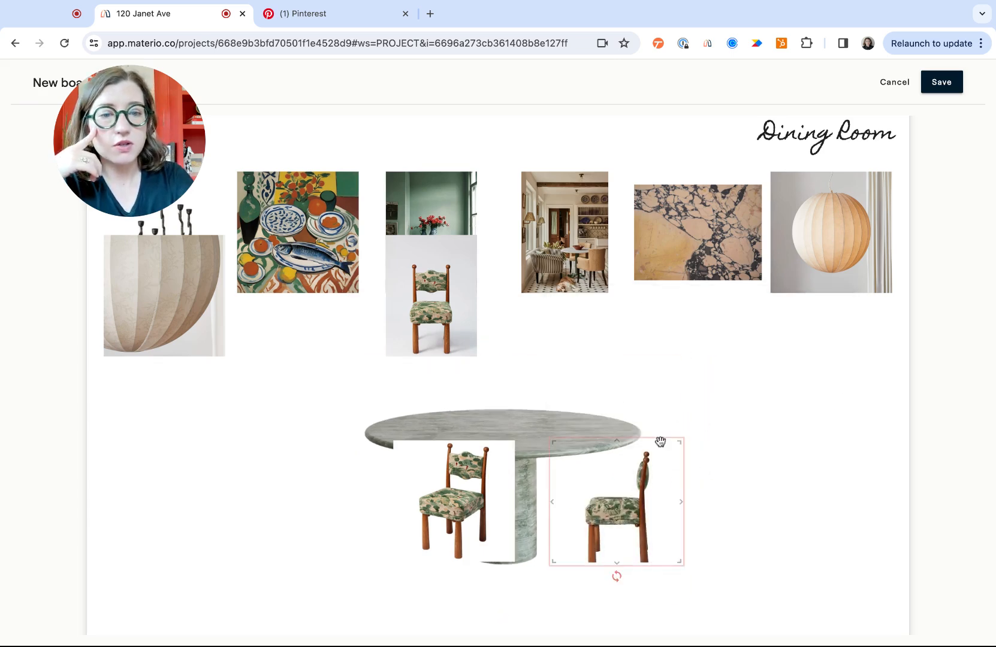
drag(682, 439, 761, 349)
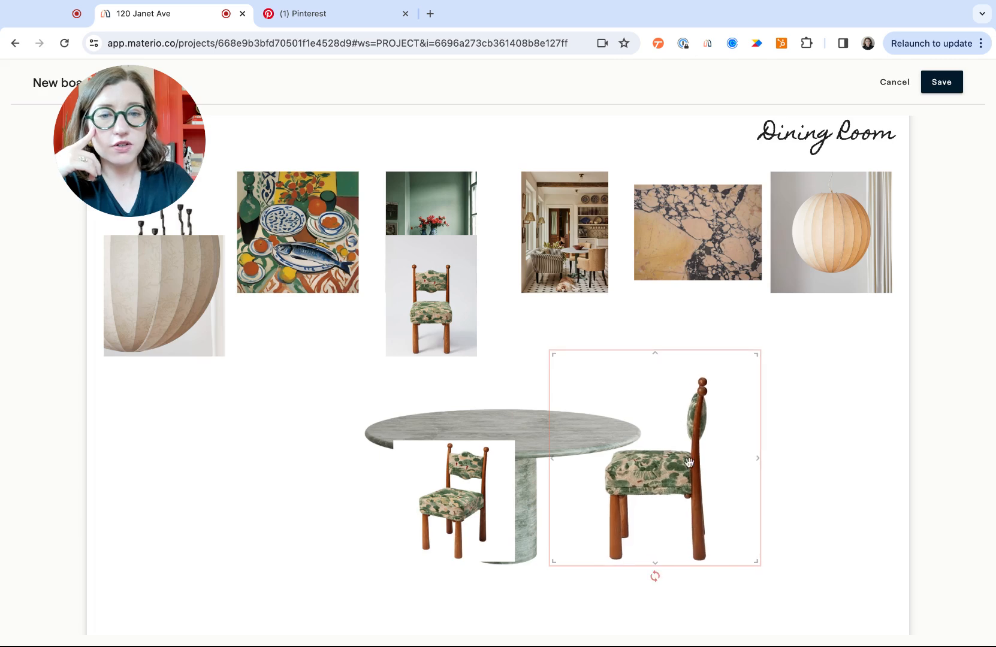
Move the angled chair left of the table, then cut out the front-view chair's background and set its image fit to Fill.
drag(436, 521, 199, 518)
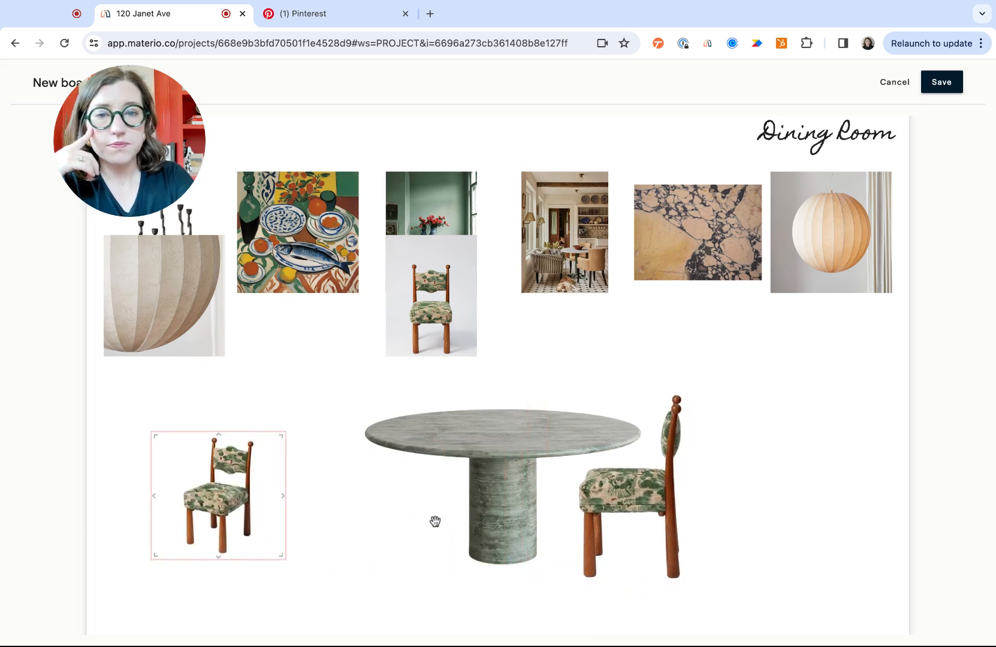
drag(424, 336, 370, 395)
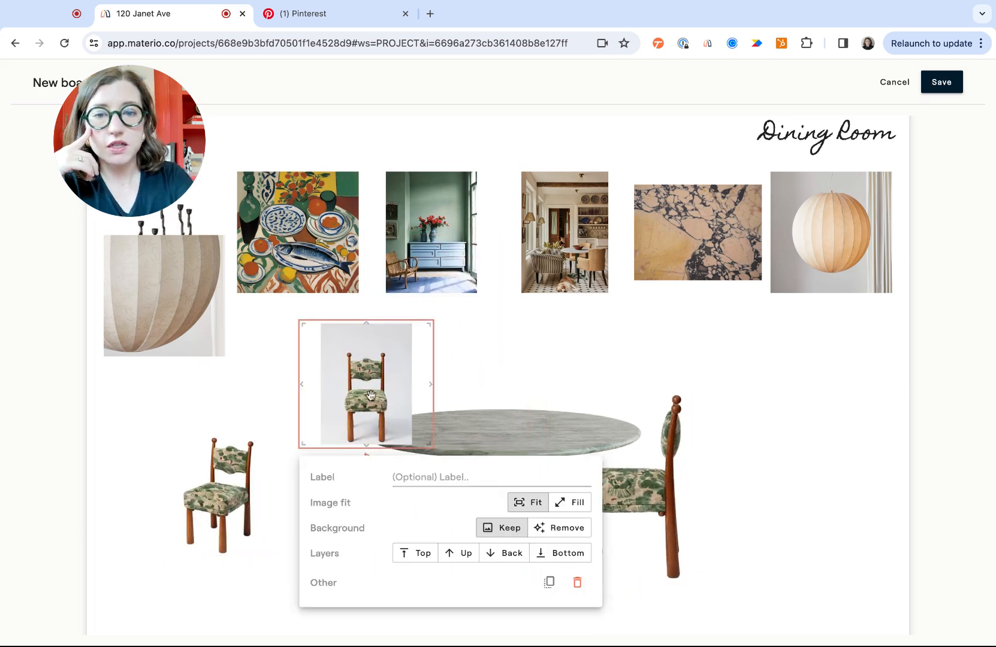
click(559, 528)
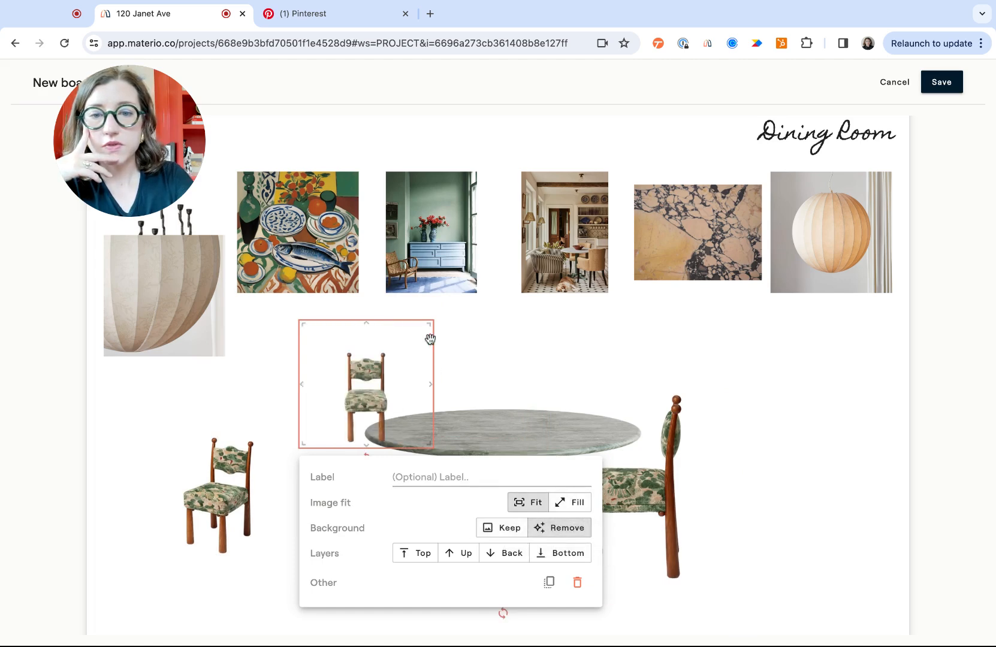
click(579, 503)
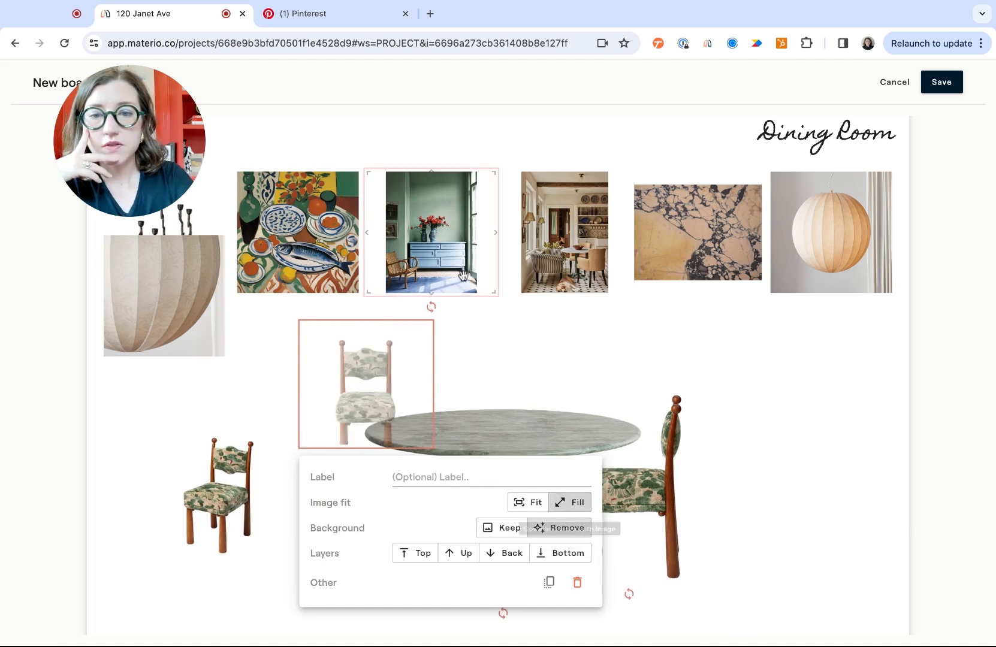
Enlarge the front-view chair, centre it on the dining table and send it to the bottom layer.
drag(432, 320, 499, 248)
click(428, 326)
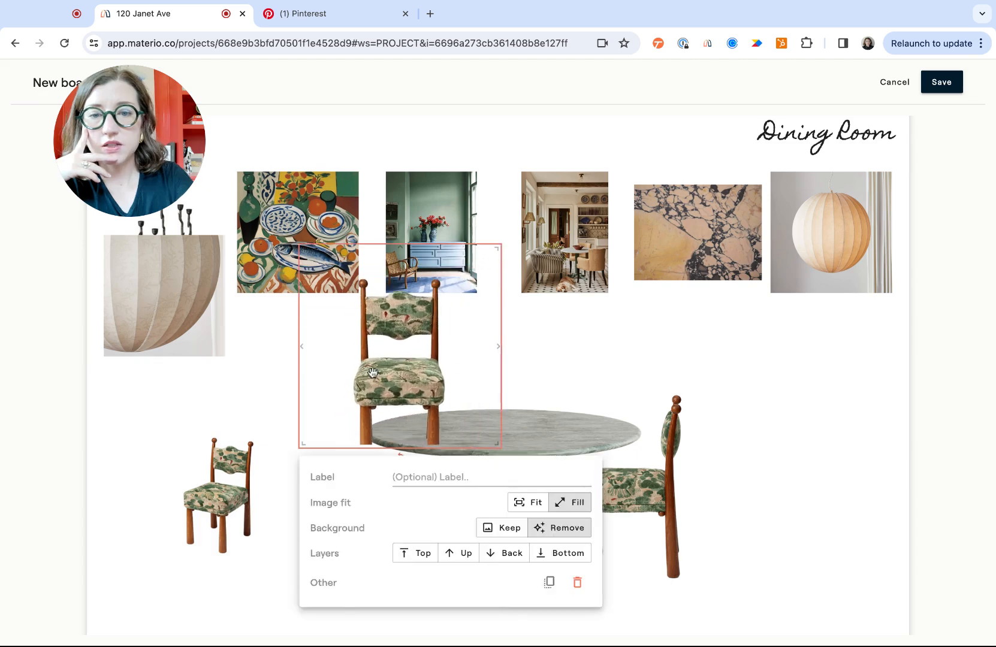
drag(388, 358, 496, 441)
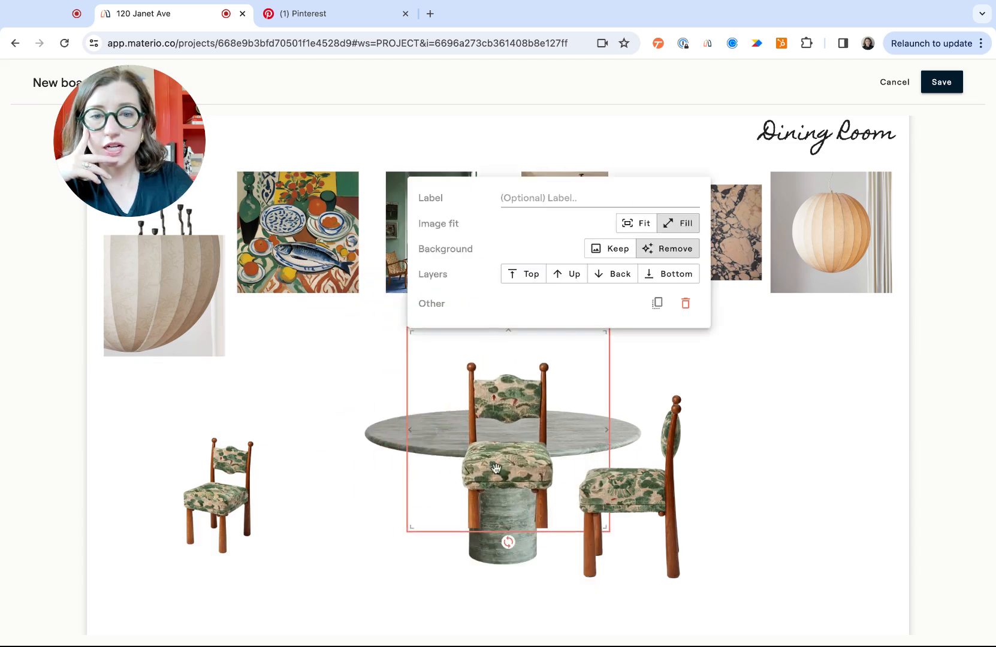
click(676, 275)
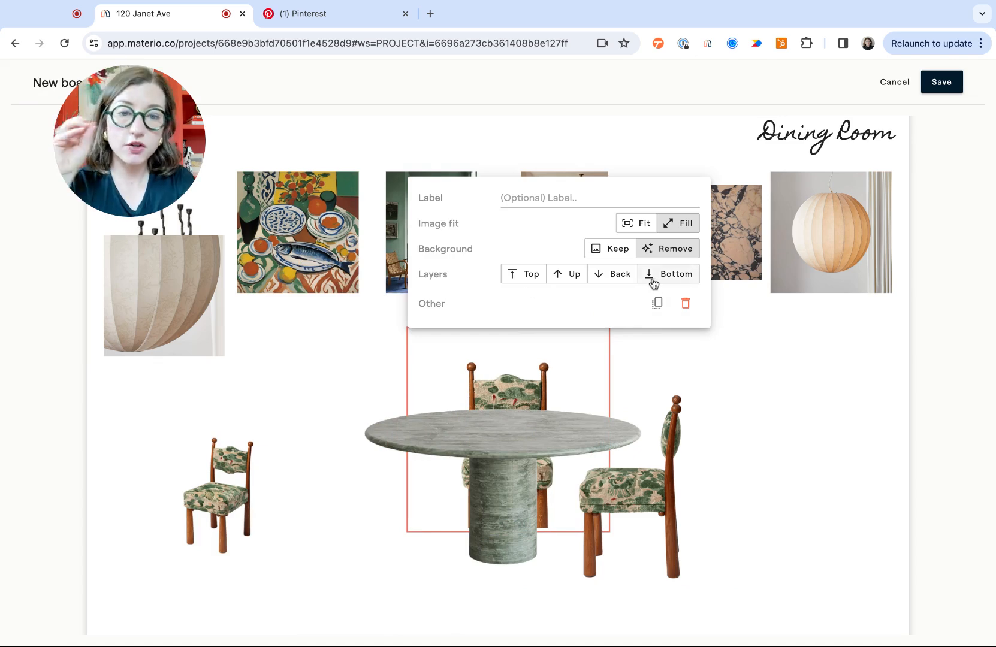
click(495, 382)
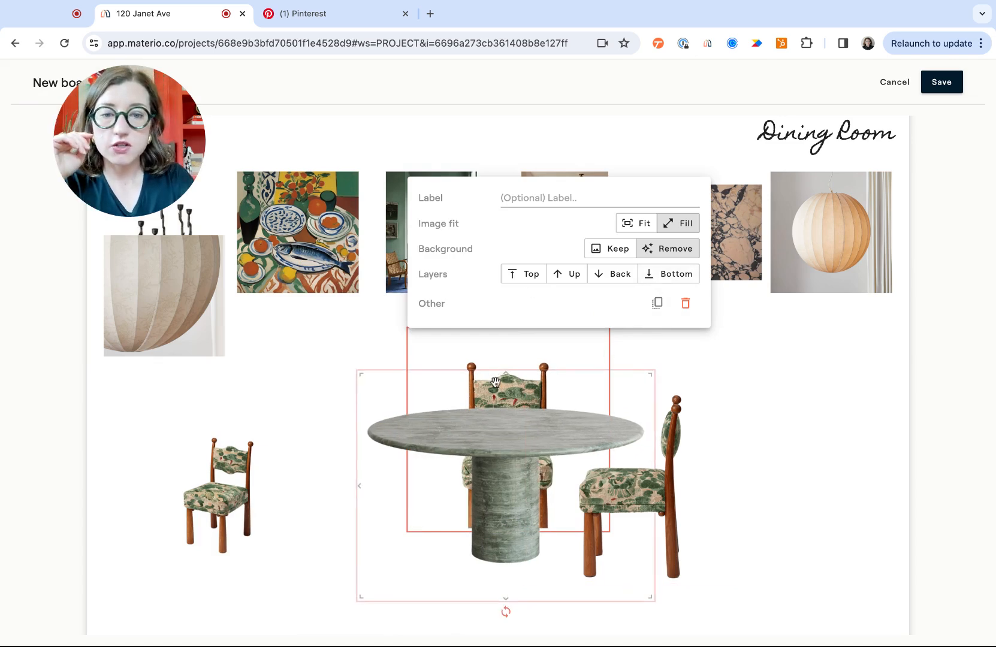
Shift the dining table and the side-view chair slightly lower so more of the rear chair's back shows.
drag(506, 599, 506, 539)
mouse_move(516, 450)
mouse_down()
mouse_move(514, 517)
mouse_move(517, 500)
mouse_up()
click(699, 475)
drag(670, 454, 670, 463)
Place the round pendant lamp above the table, remove its image background and enlarge it.
click(865, 225)
drag(866, 224, 545, 273)
click(710, 422)
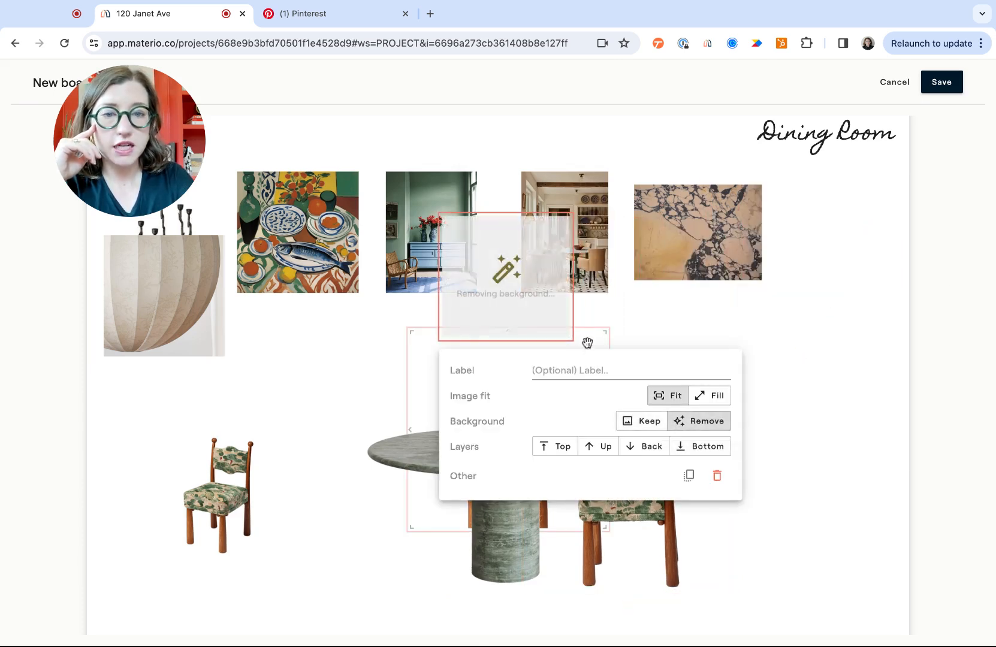
drag(572, 340, 599, 333)
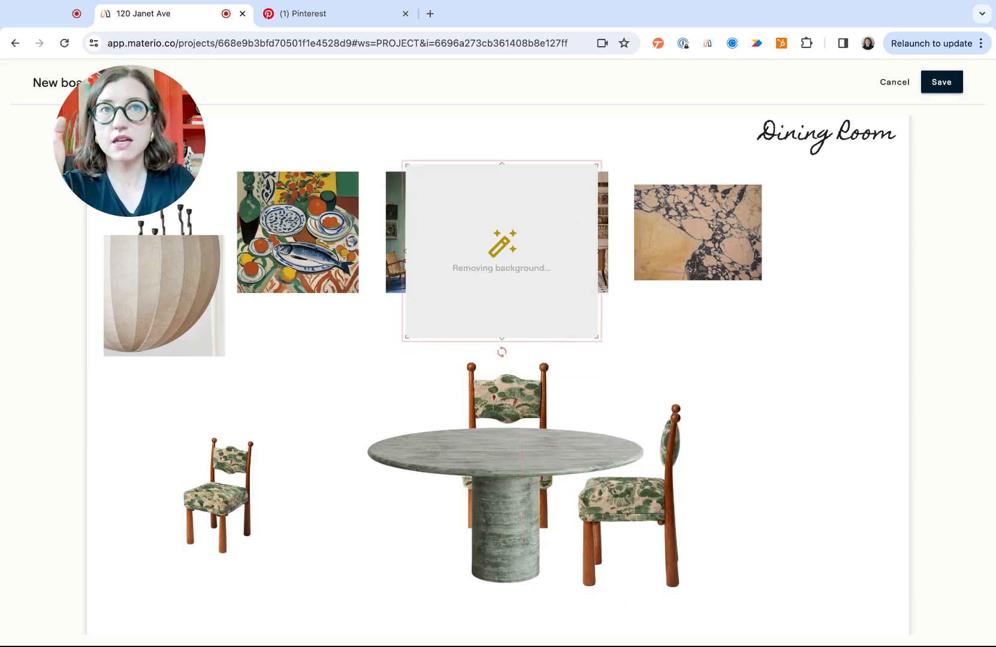
Delete the cropped pendant close-up and bring the marble sample down beside the dining table's base.
click(213, 334)
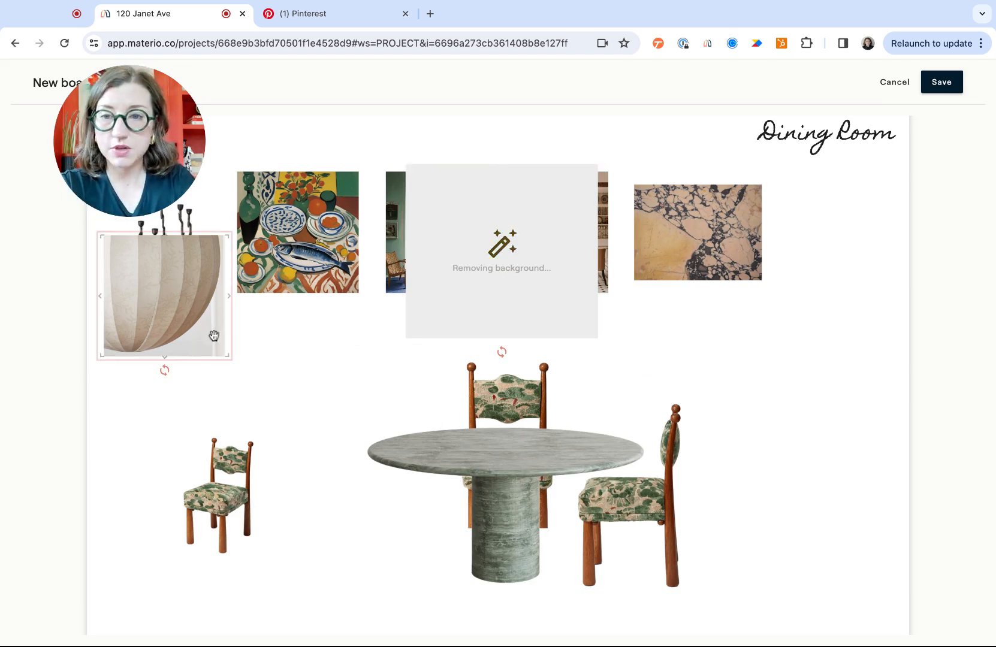
click(375, 497)
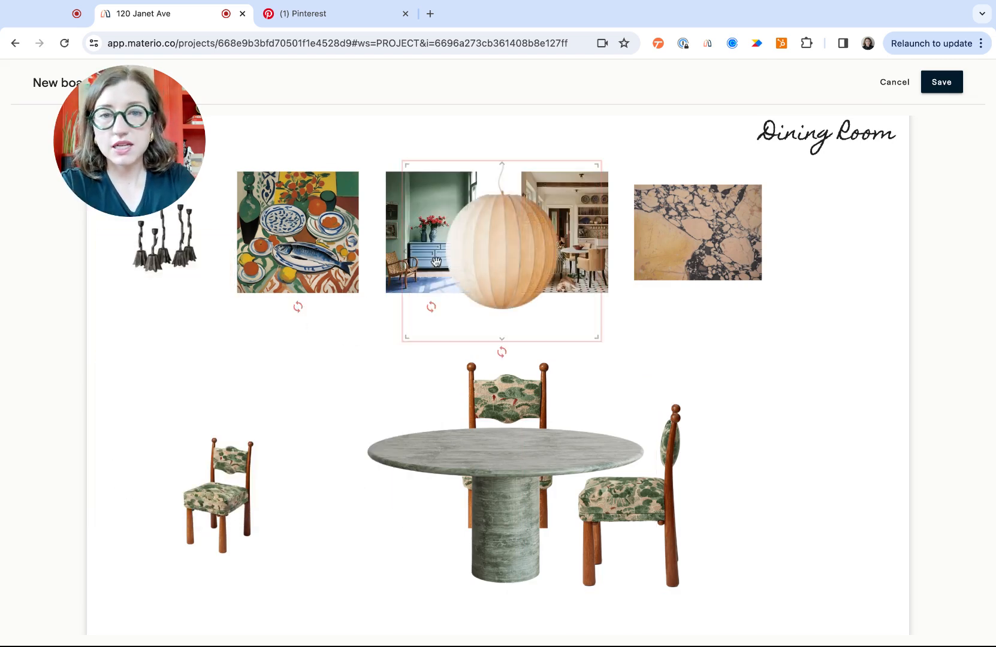
click(698, 233)
drag(698, 234, 376, 495)
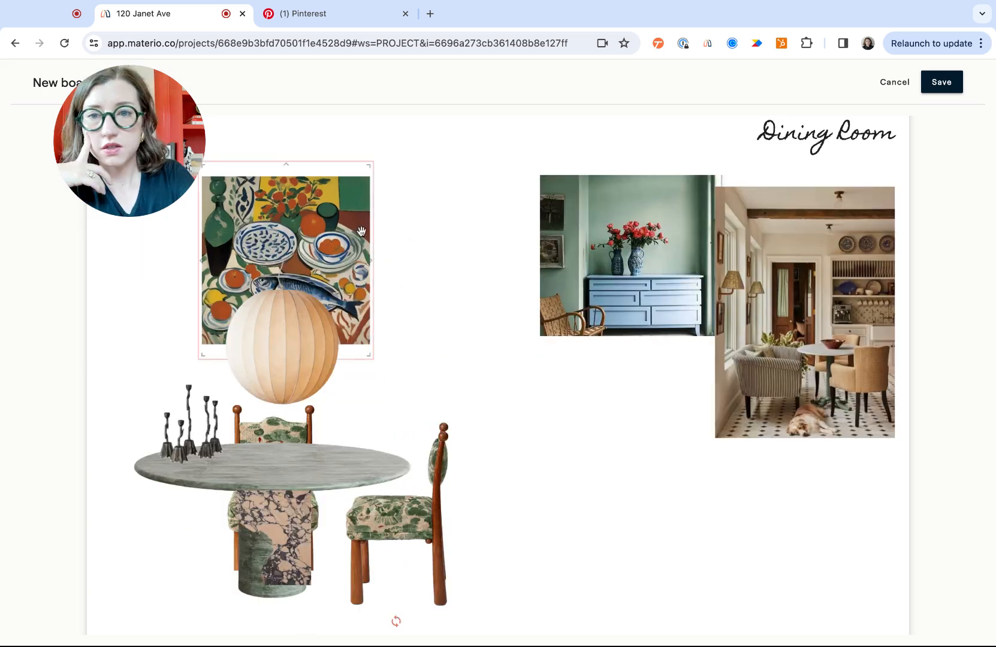
Reduce the still-life painting slightly and raise it behind the pendant lamp, keeping its image fit at Fit.
click(361, 231)
drag(370, 166, 358, 192)
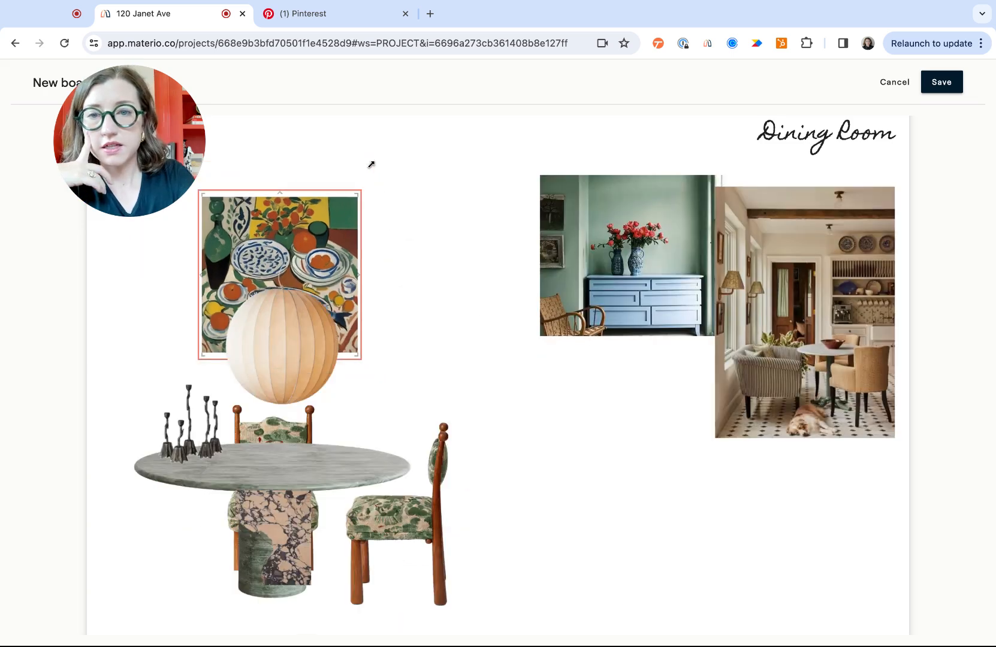
drag(345, 239, 345, 226)
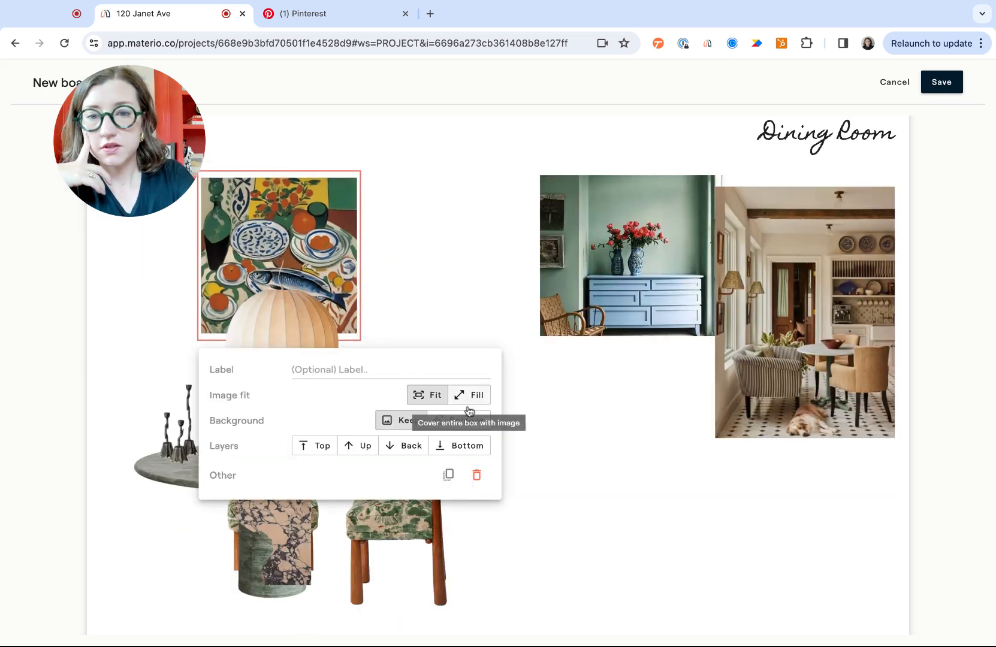
drag(361, 174, 360, 182)
click(502, 205)
Arrange the inspiration photos as an overlapping pair, with the blue dresser photo below and to the left of the kitchen photo.
drag(578, 242, 620, 445)
drag(752, 294, 695, 299)
scroll(582, 303, up, 1)
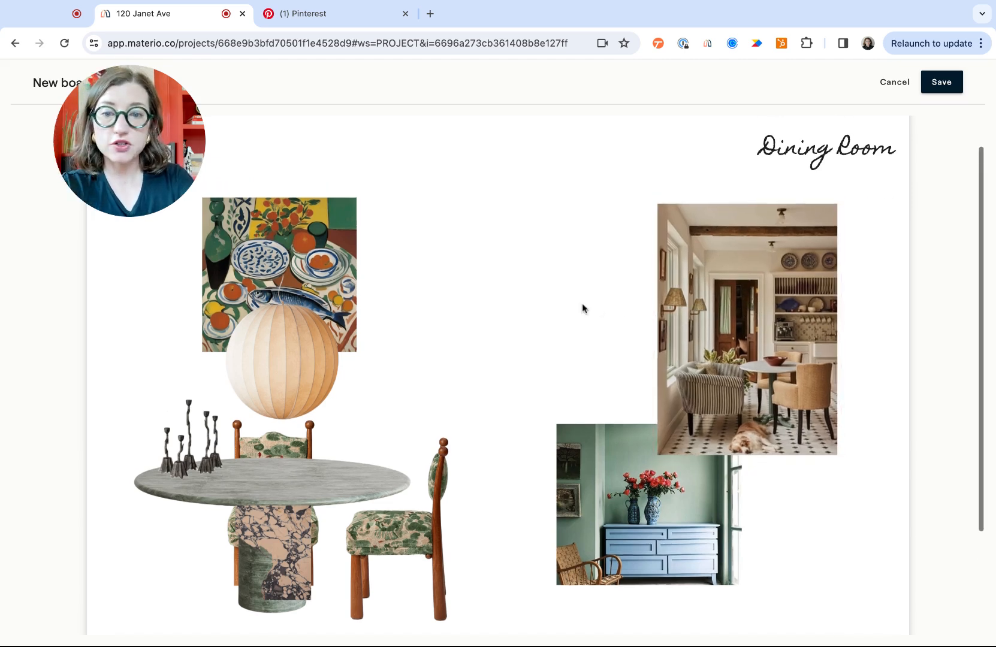
scroll(582, 303, down, 1)
Delete the marble sample from the table base and reposition the table, side-view chair, candle holders and painting.
click(306, 539)
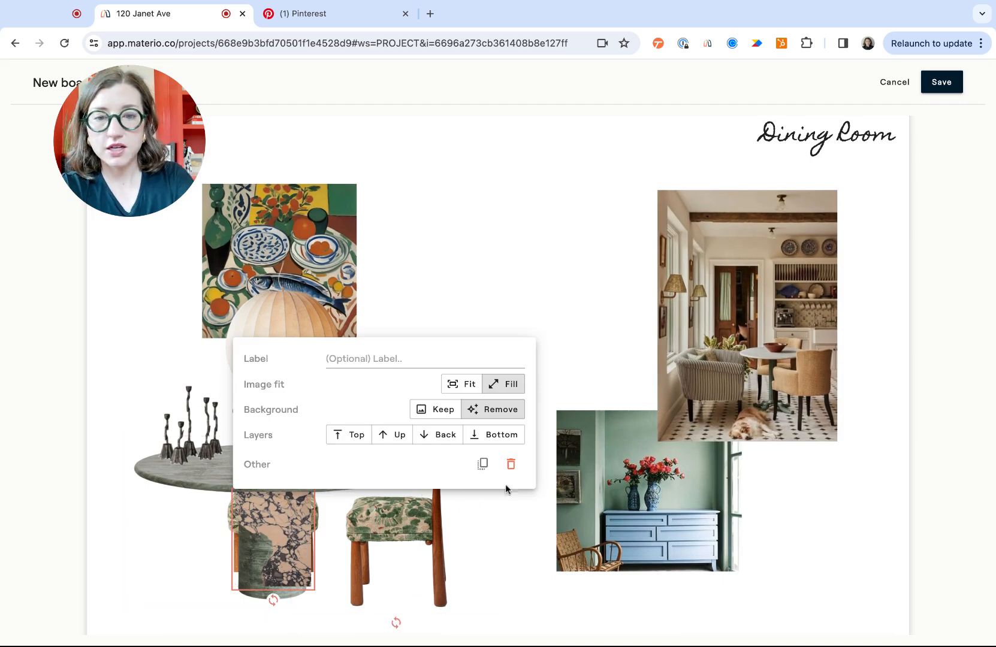
click(510, 464)
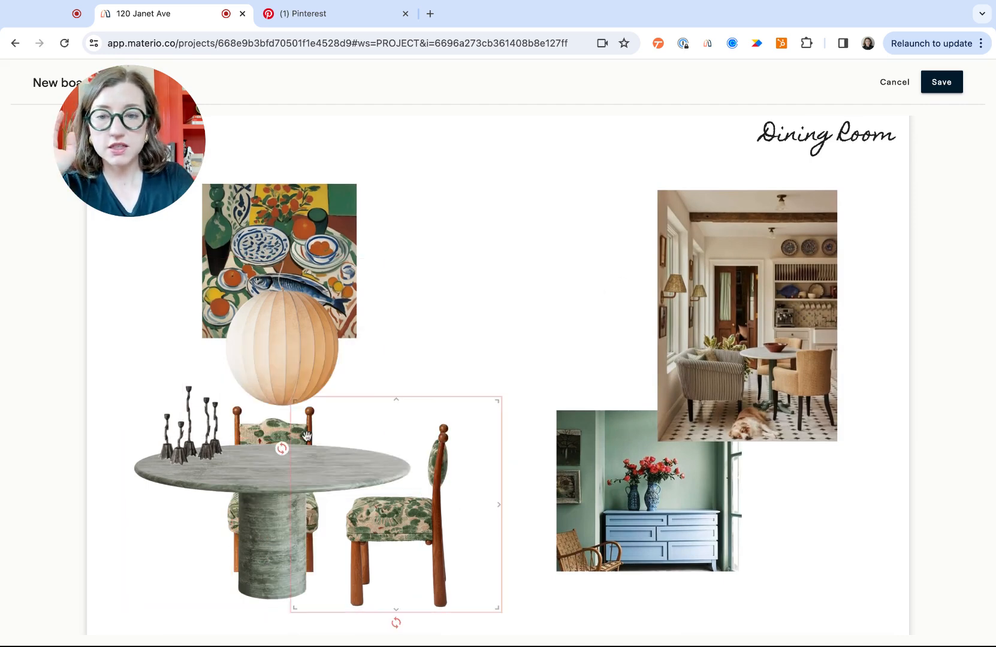
drag(276, 507, 276, 524)
drag(170, 413, 180, 440)
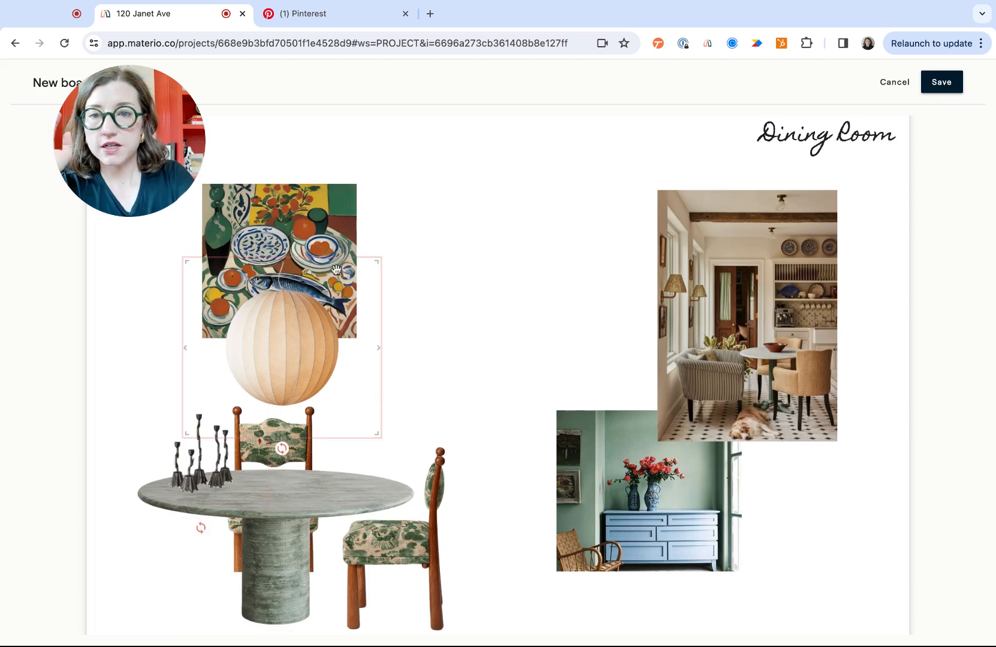
drag(318, 228, 323, 228)
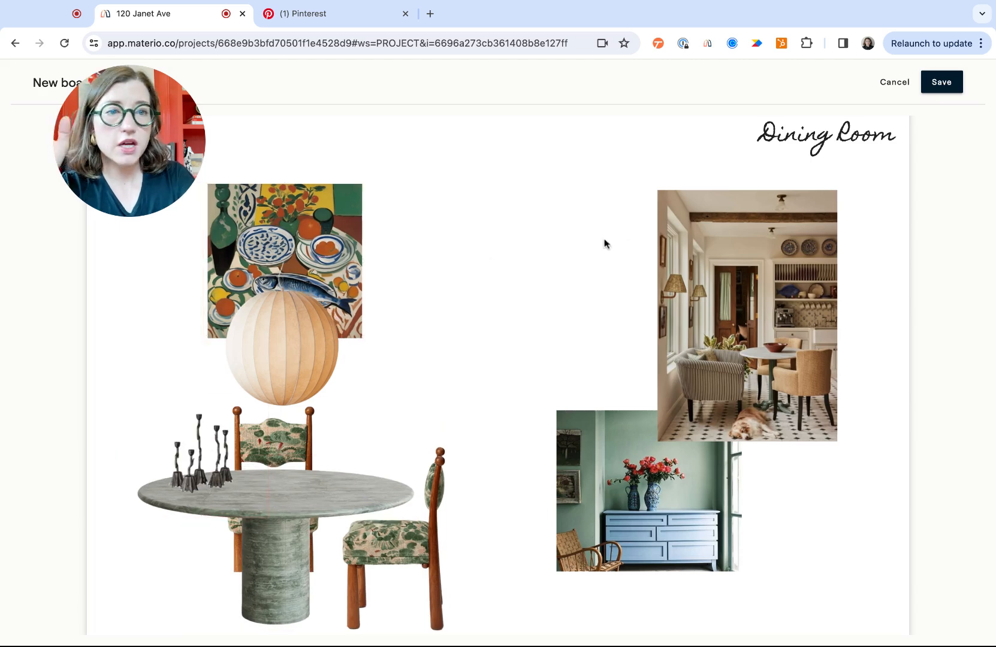
Save the finished arrangement as a new board named Dining Room.
scroll(623, 244, up, 2)
scroll(628, 244, down, 3)
scroll(628, 244, up, 3)
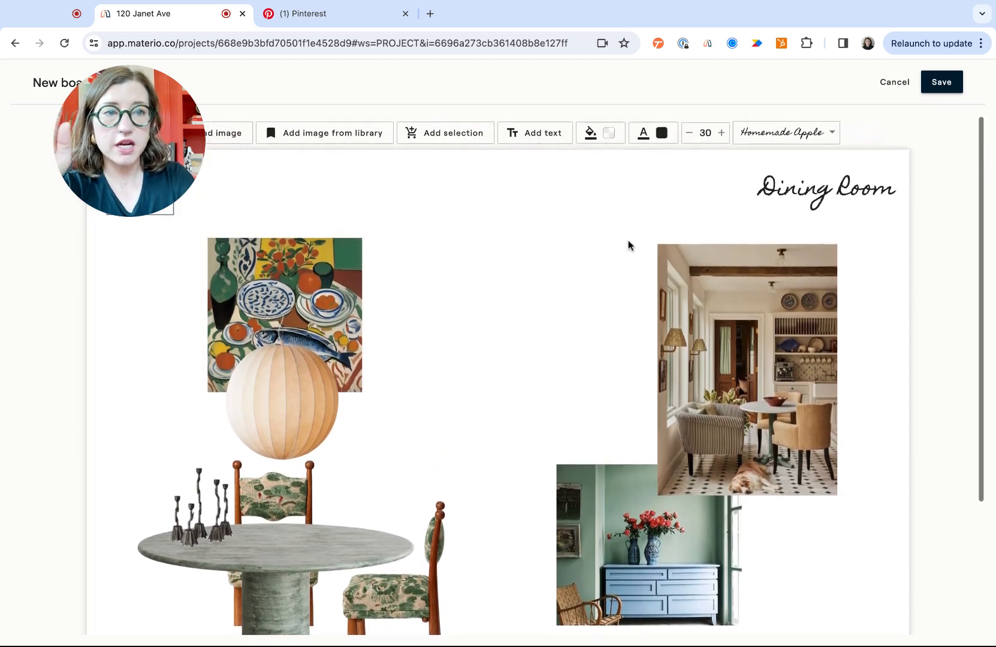
scroll(885, 149, down, 2)
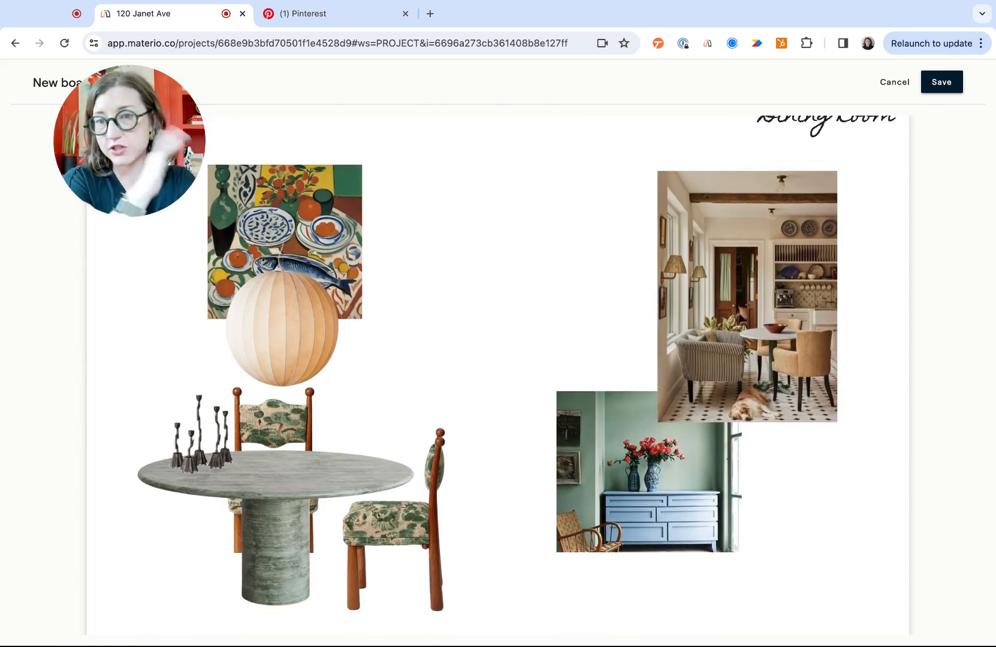
scroll(599, 224, up, 1)
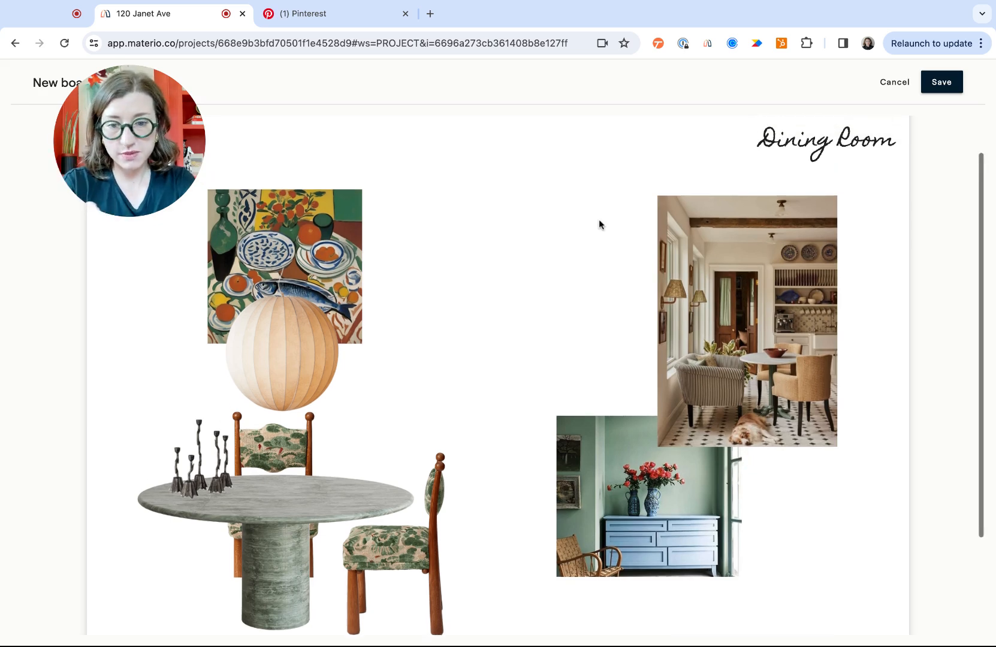
click(946, 84)
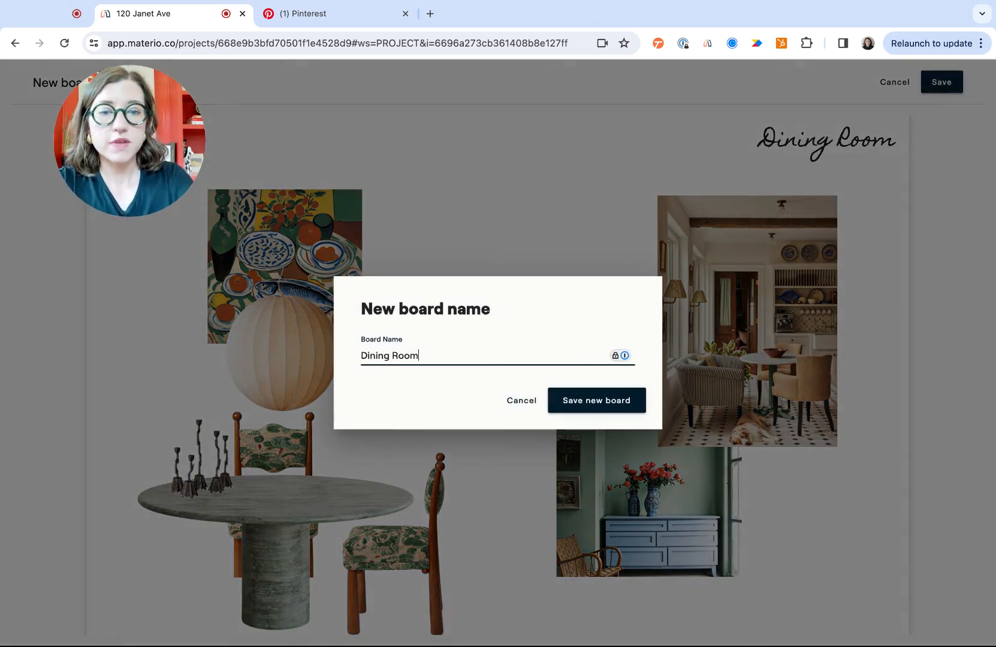
click(595, 406)
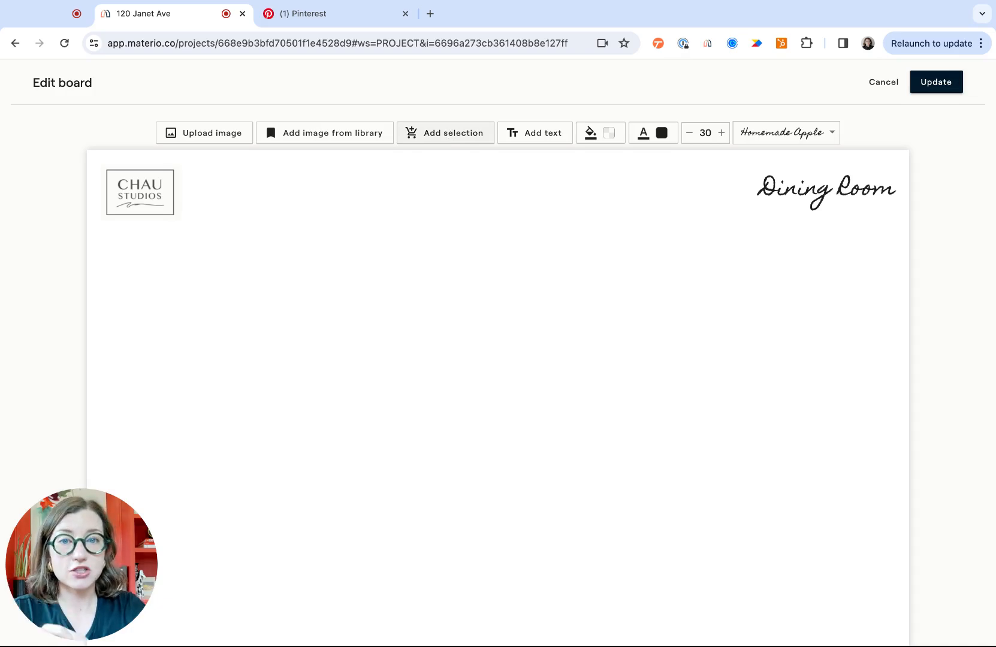
Add all eight Dining Room selections to the blank Dining Room board.
click(445, 133)
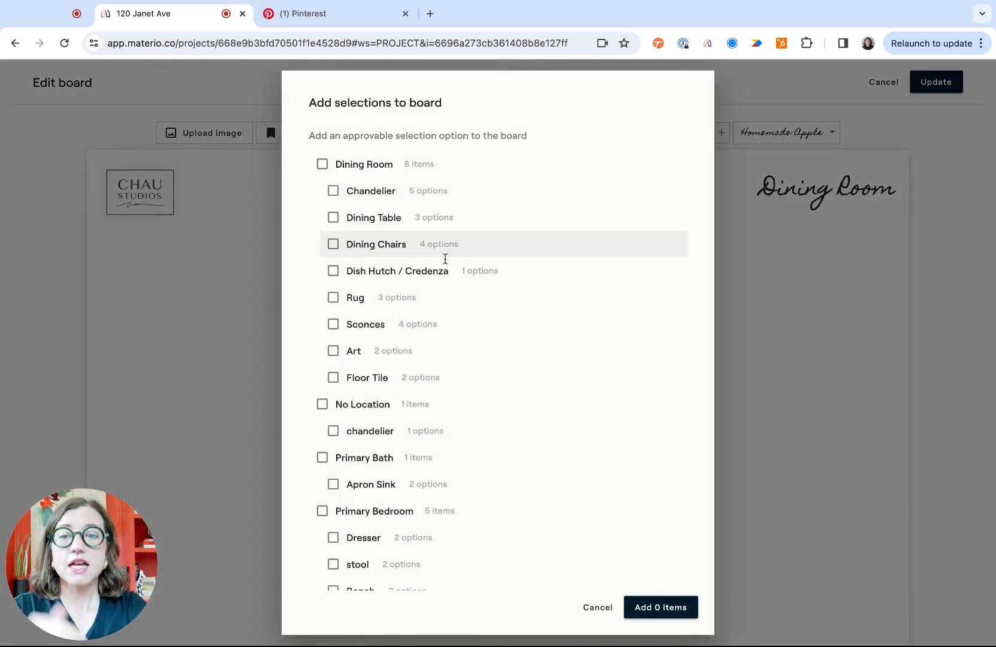
scroll(460, 318, down, 3)
scroll(460, 318, up, 3)
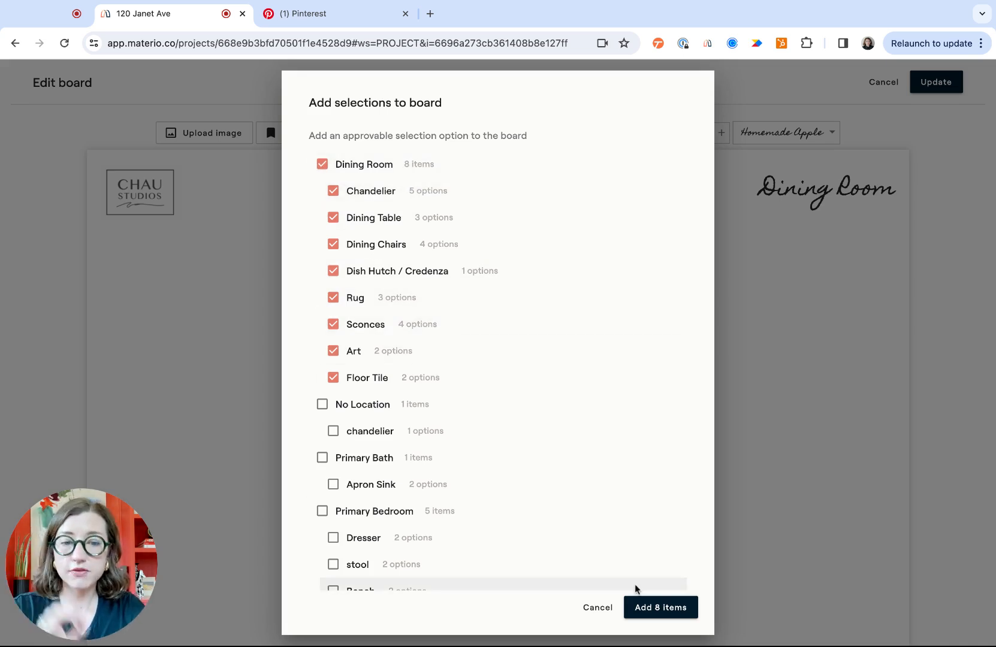
click(644, 608)
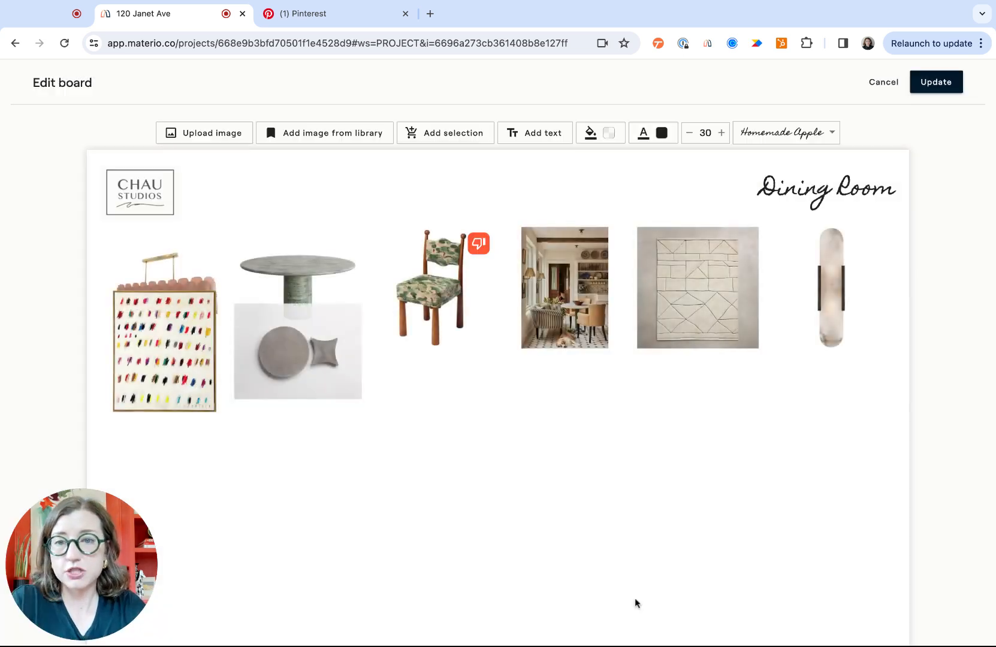
Switch the Dining Chairs selection to Option 2, the Wishbone Chair, and remove its image background.
scroll(589, 542, down, 1)
click(472, 307)
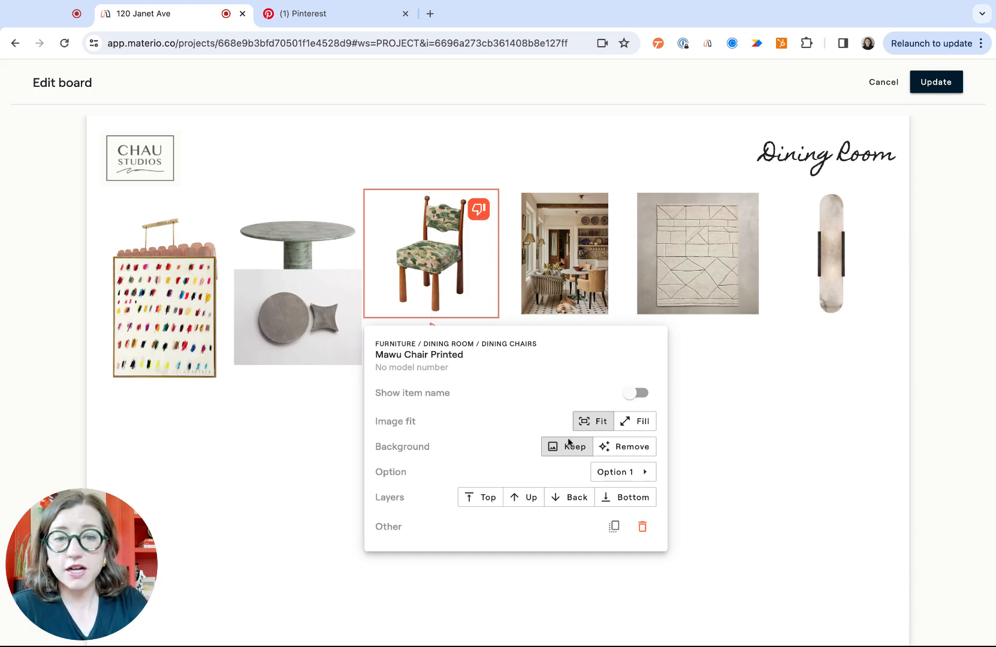
click(601, 472)
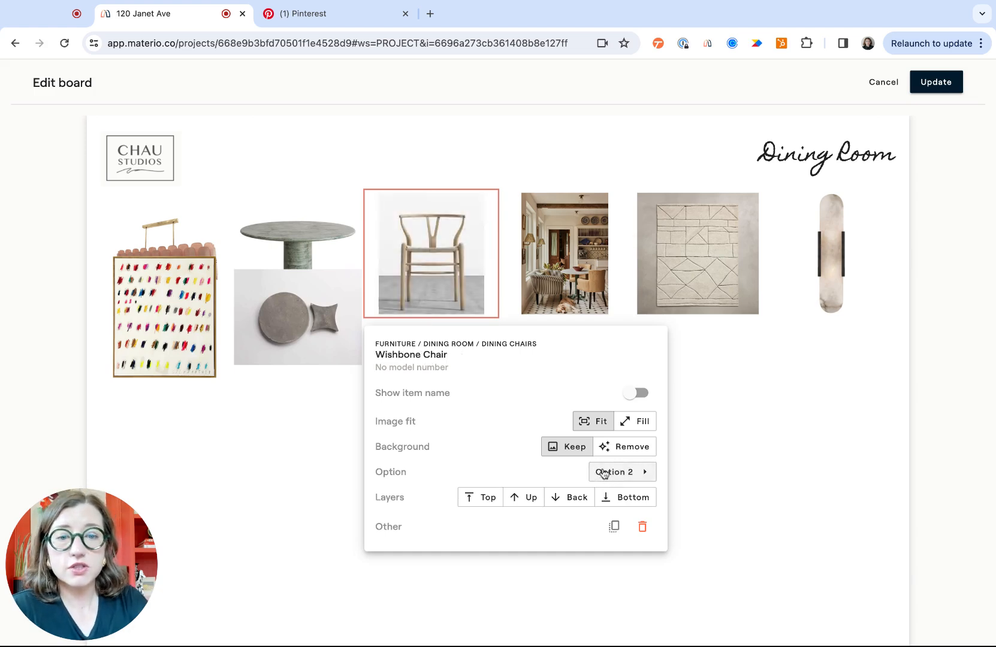
click(636, 449)
click(514, 283)
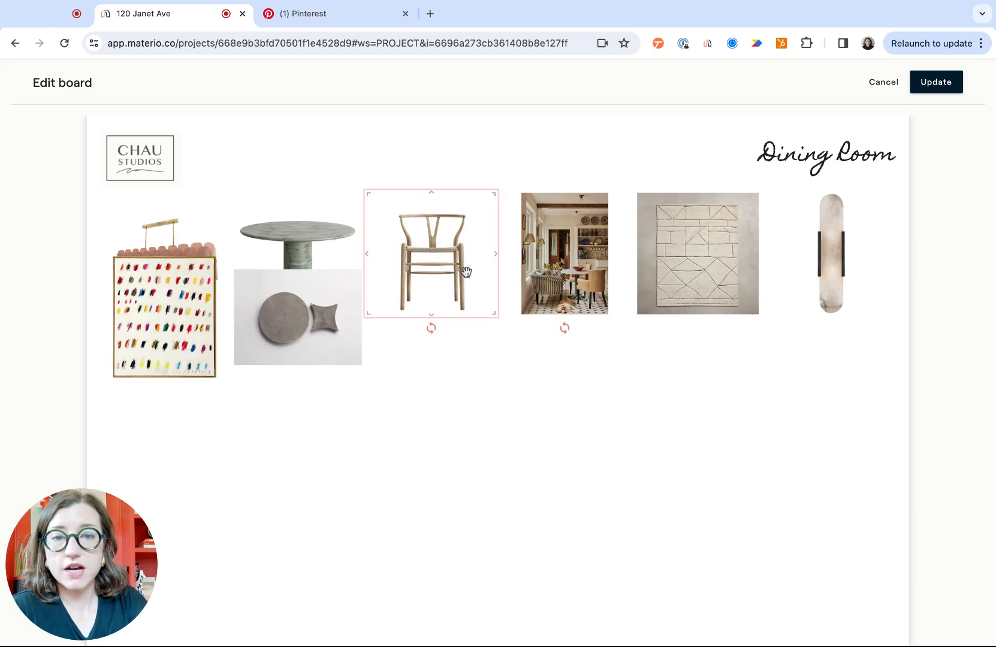
Enlarge the Dish Hutch / Credenza kitchen photo and move it to the board's lower right area.
click(547, 267)
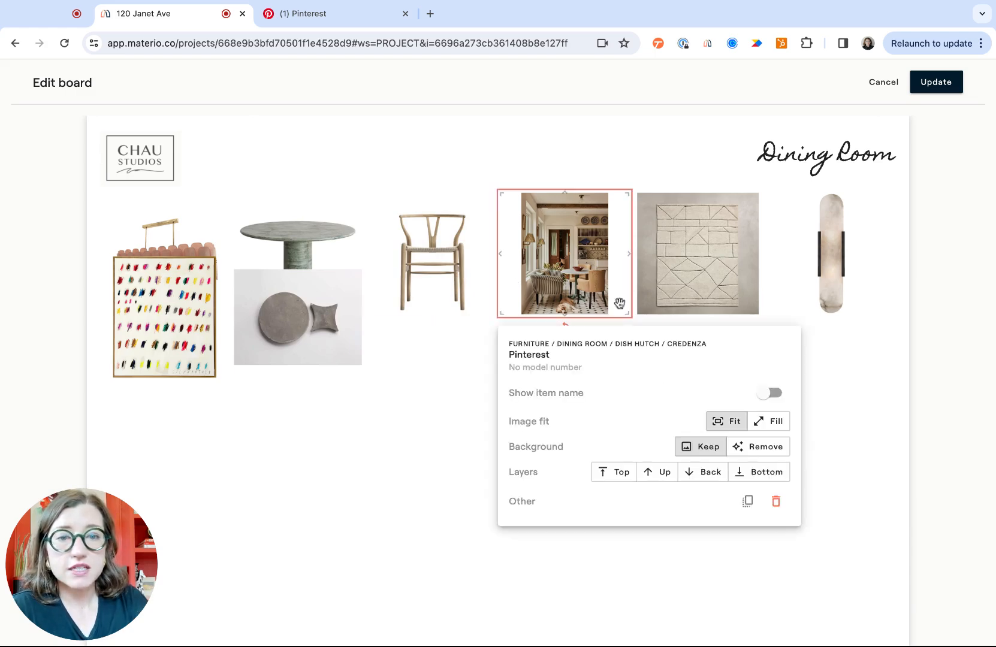
drag(626, 314, 695, 455)
drag(666, 276, 751, 457)
click(833, 438)
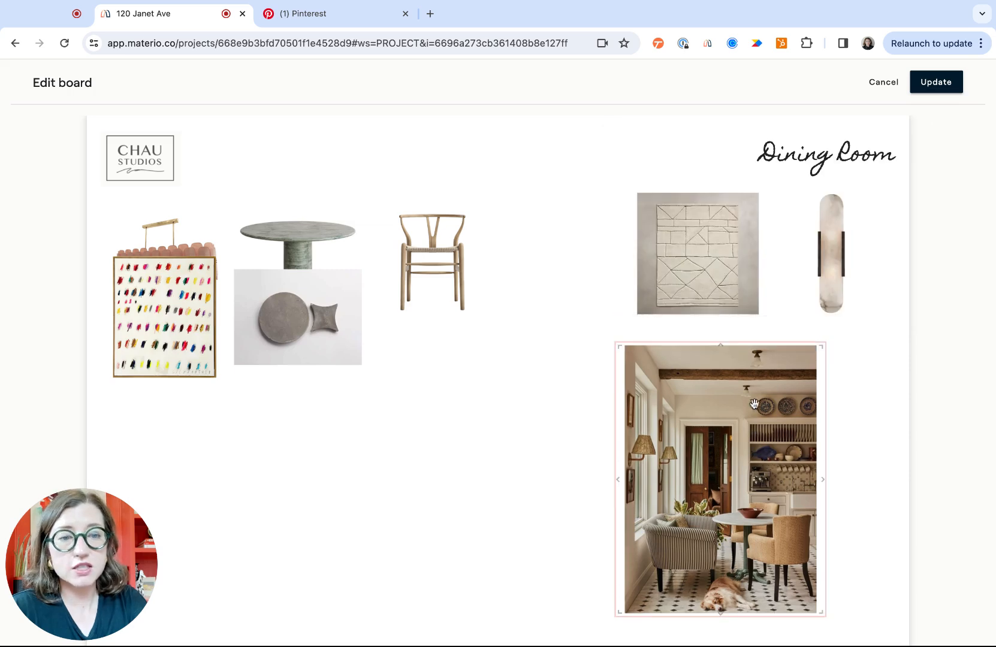
Move the Rime Rug to the open area below the table and chair, and remove its image background.
click(701, 315)
drag(717, 258, 418, 458)
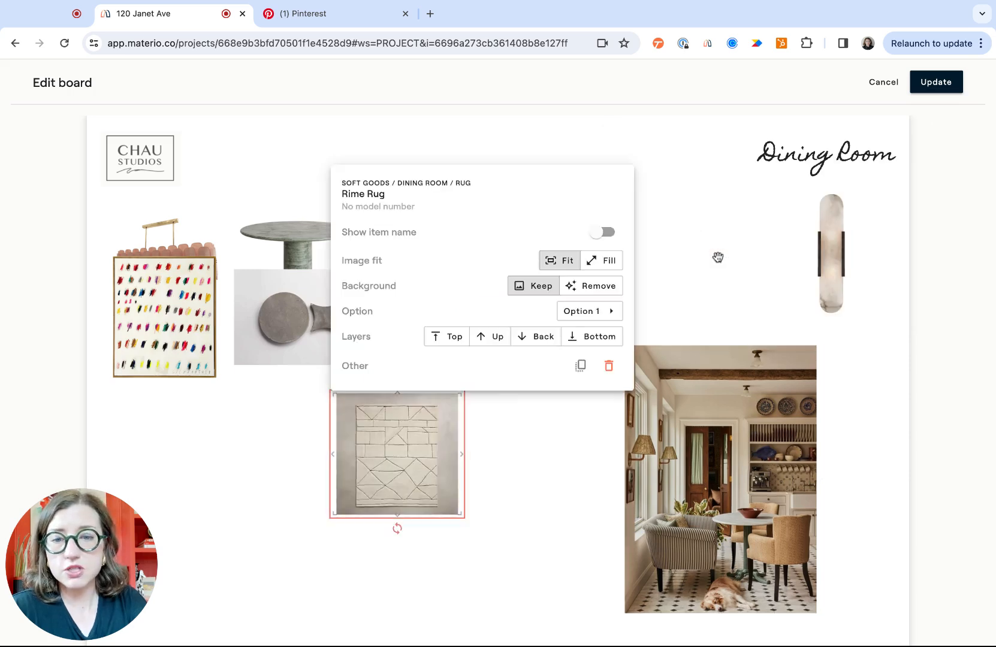
click(590, 285)
click(503, 480)
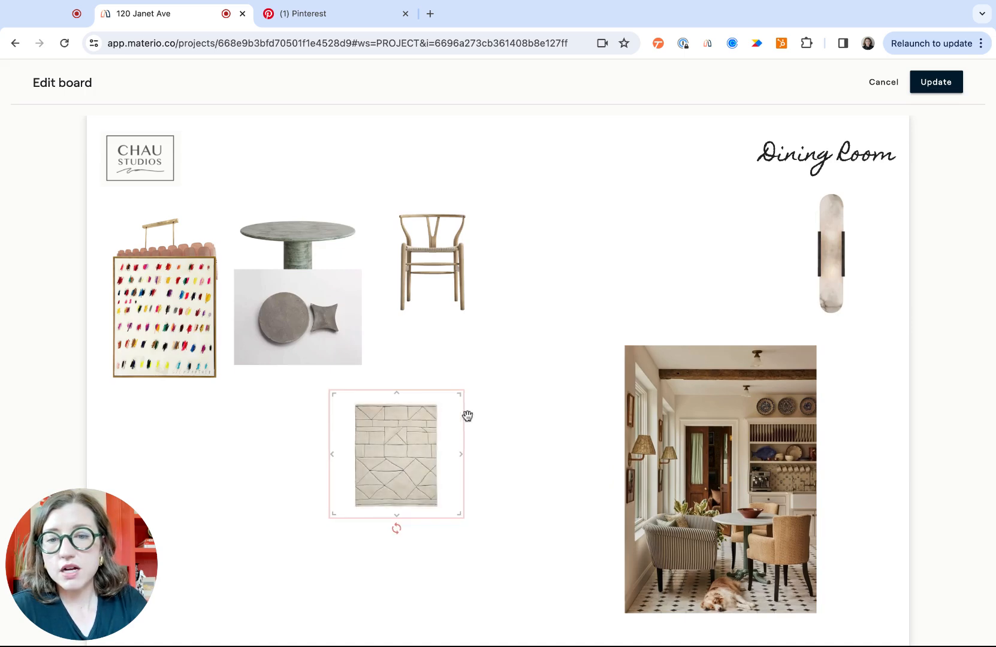
Rotate the Rime Rug about a quarter turn, enlarge it, and set its image fit to Fill.
click(427, 434)
drag(394, 528, 397, 526)
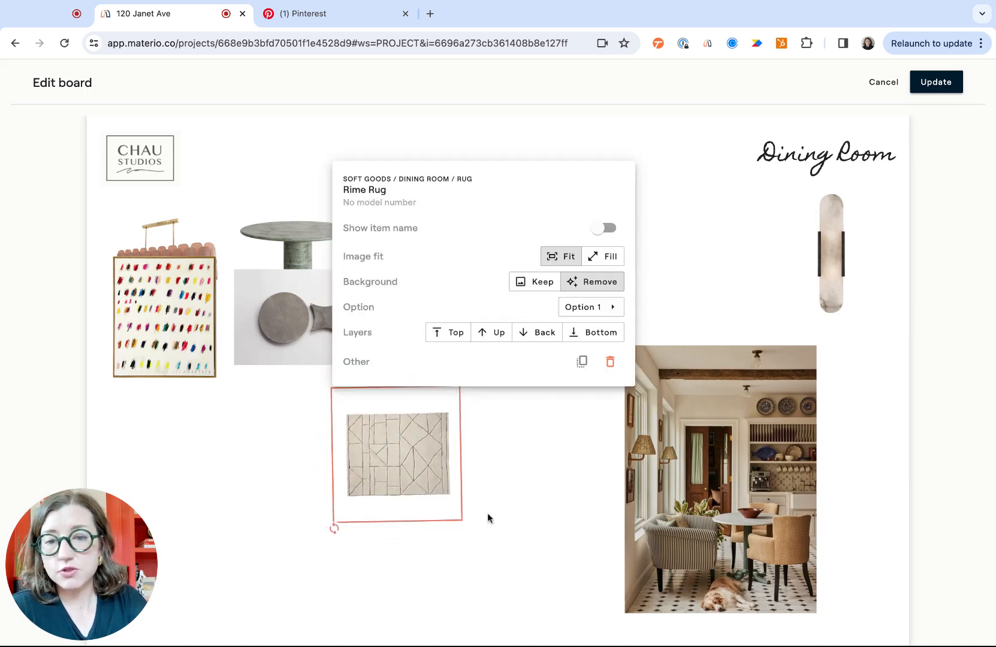
mouse_move(450, 510)
drag(458, 518, 602, 622)
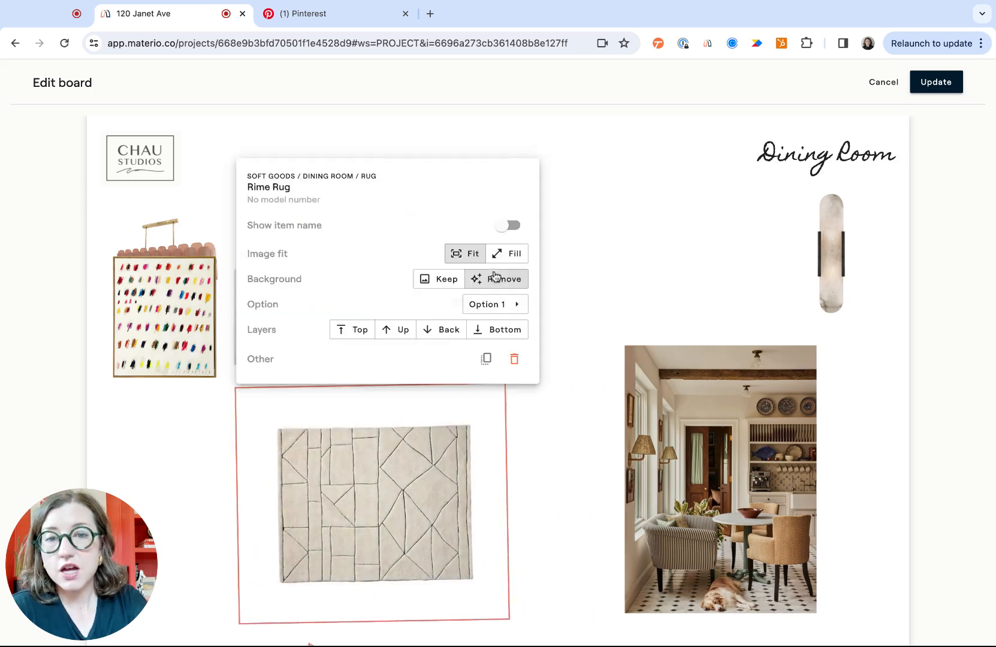
click(495, 275)
Move the floor tile image to the open upper right area and place the enlarged dining table over the rug.
click(333, 308)
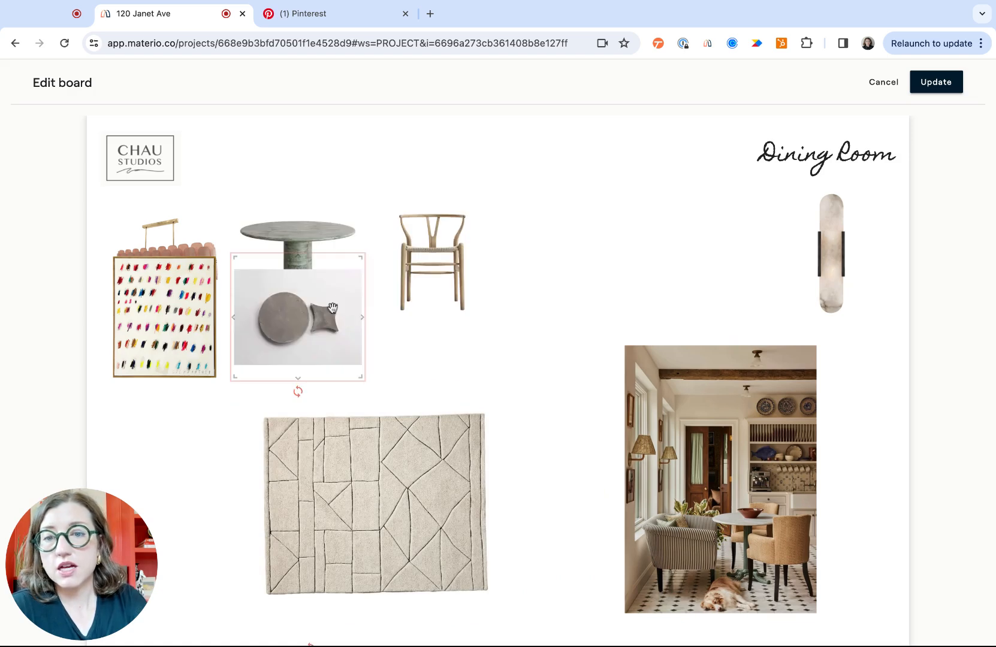
mouse_move(332, 307)
mouse_down()
mouse_move(575, 336)
mouse_move(632, 244)
mouse_up()
drag(329, 256, 352, 353)
Switch the Chandelier selection to Option 4, the Goldie Nylon-Wrapped Pendant Light, remove its background, and place it above the dining table.
click(457, 268)
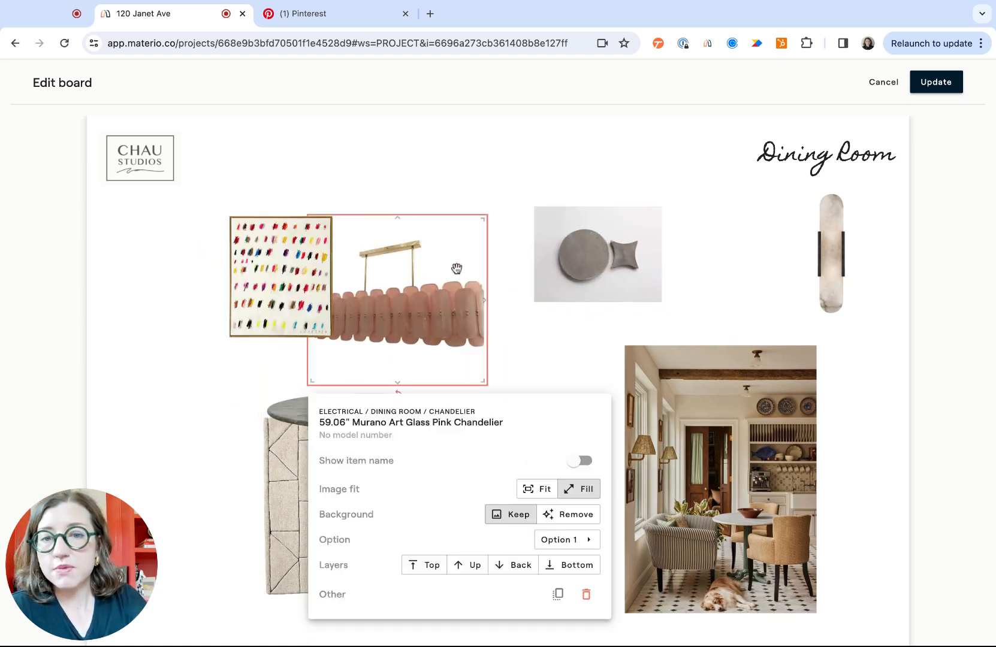
drag(456, 268, 444, 289)
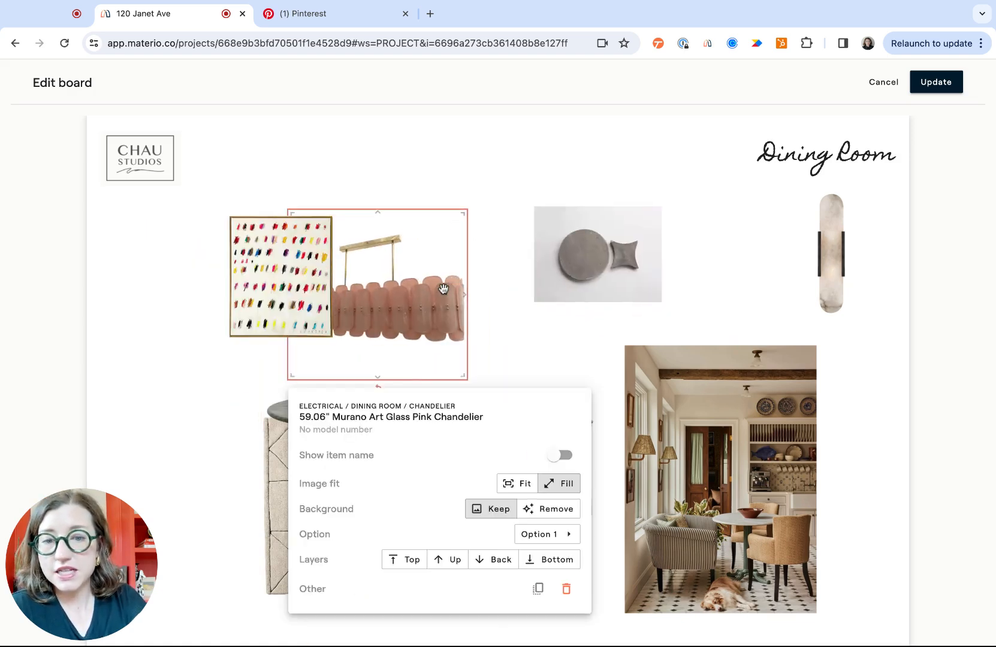
click(547, 535)
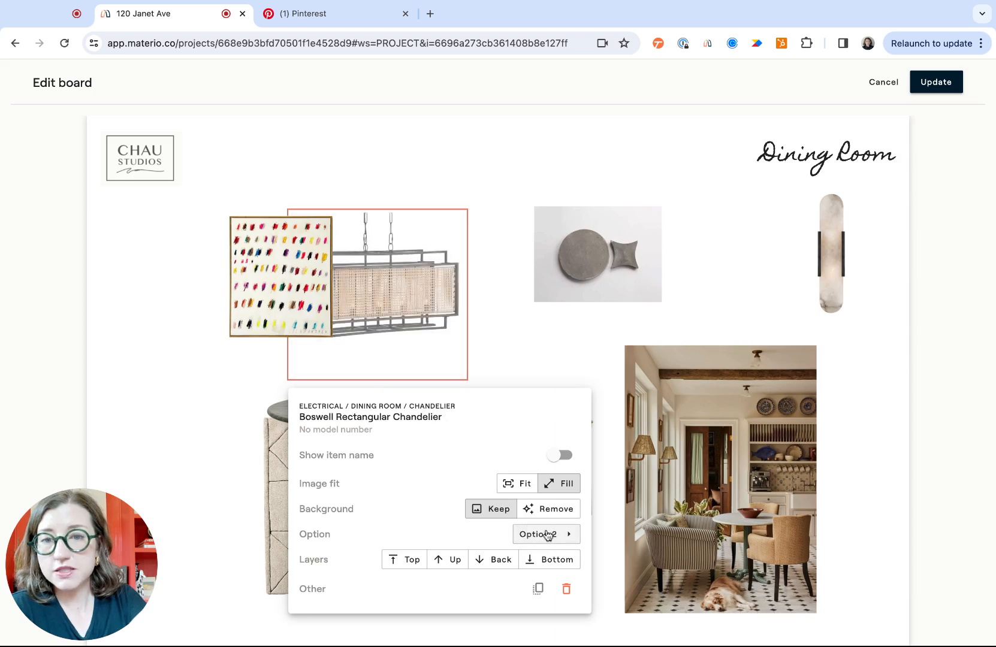
click(547, 535)
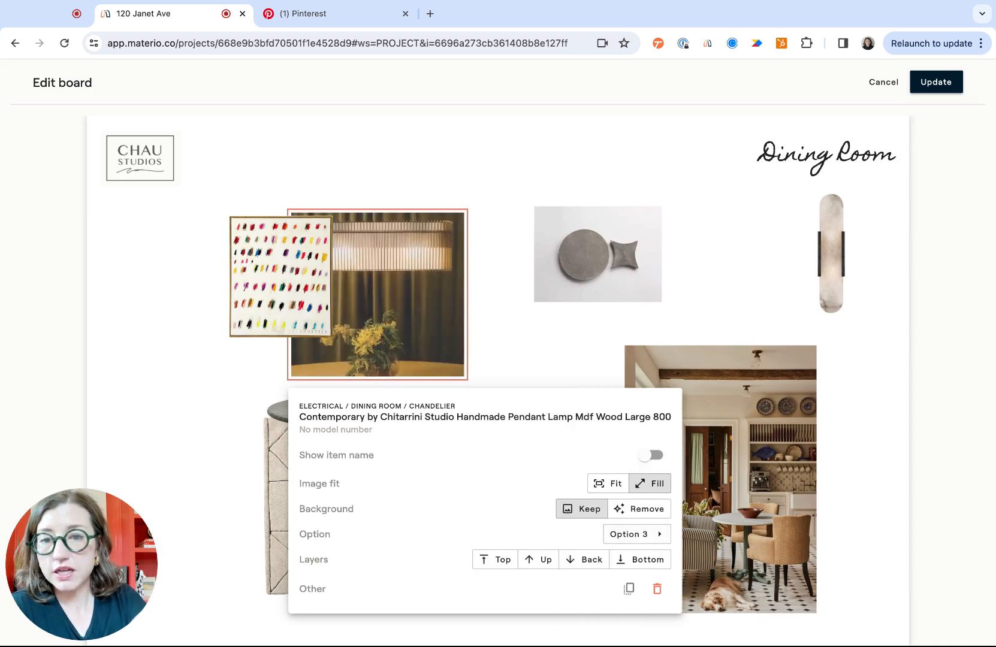
click(634, 535)
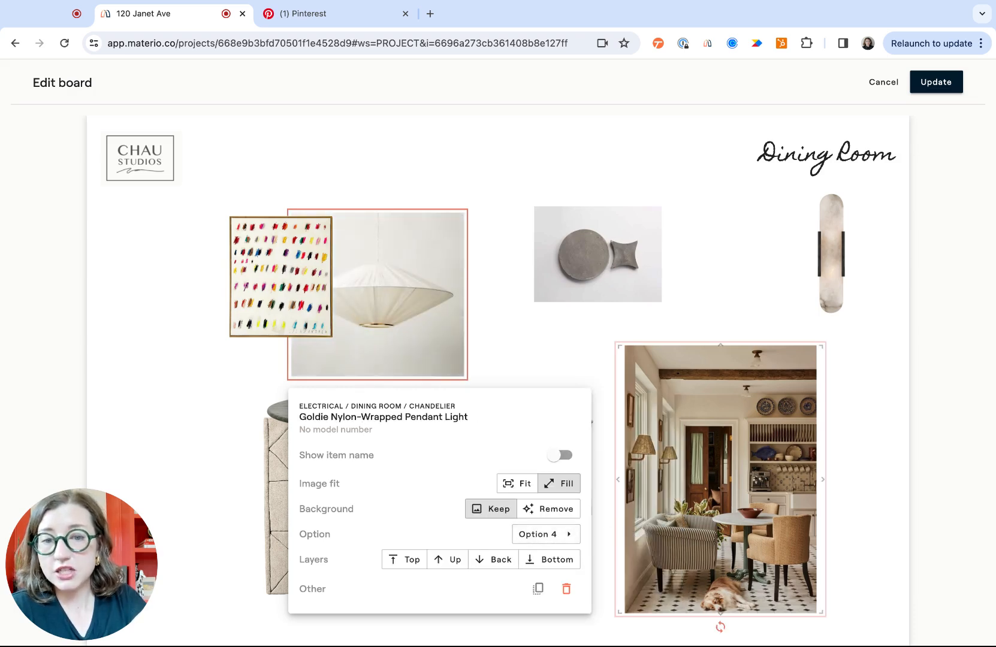
click(537, 511)
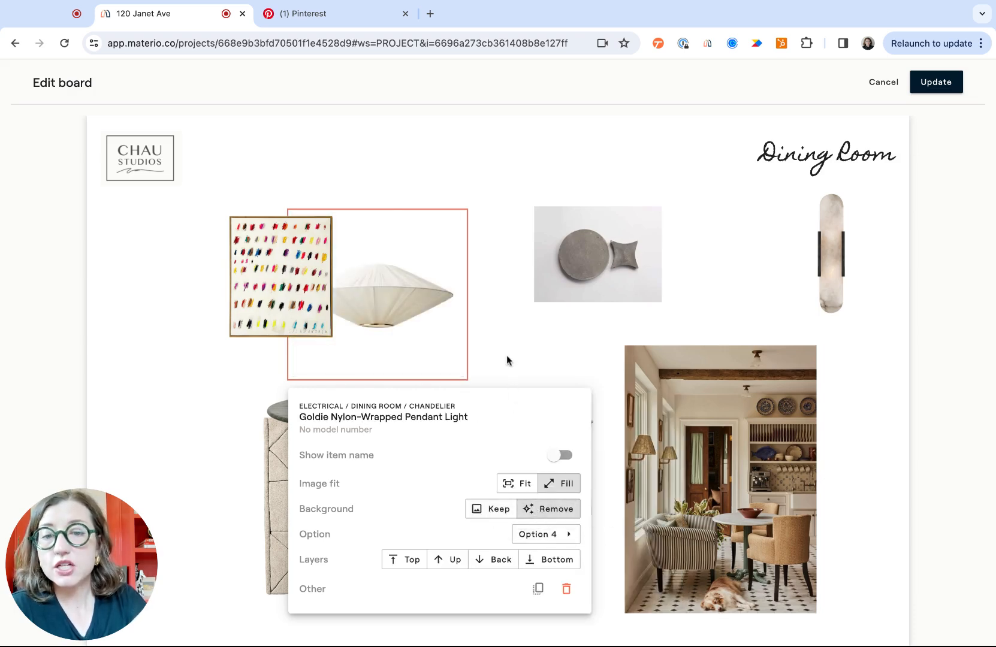
click(480, 354)
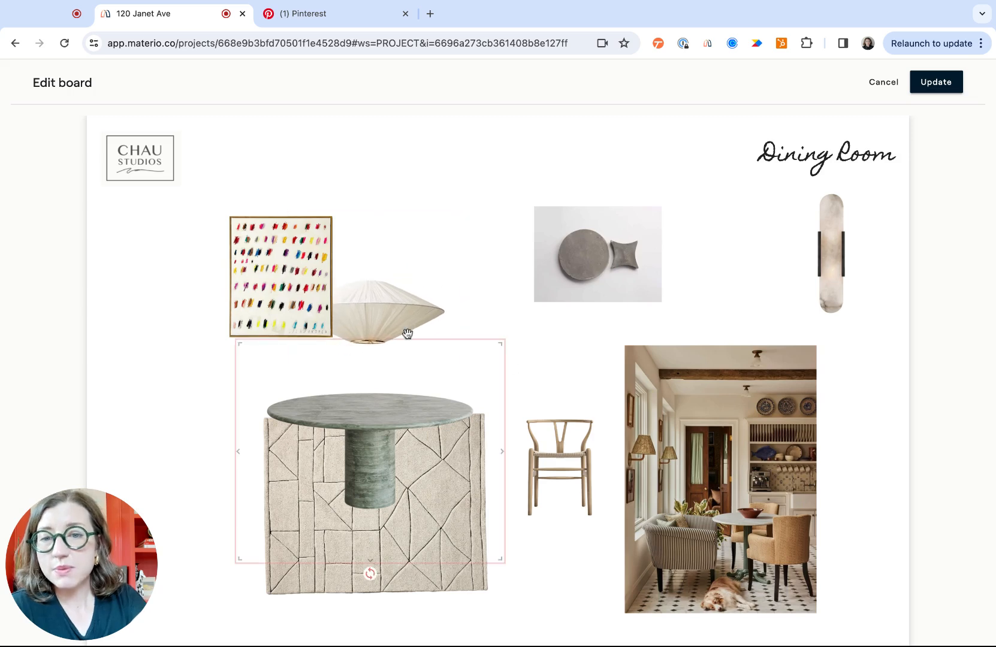
Enlarge the colorful brushstroke artwork and center it behind the pendant light above the table.
drag(311, 292, 265, 292)
drag(301, 341, 335, 380)
drag(273, 265, 248, 265)
click(248, 264)
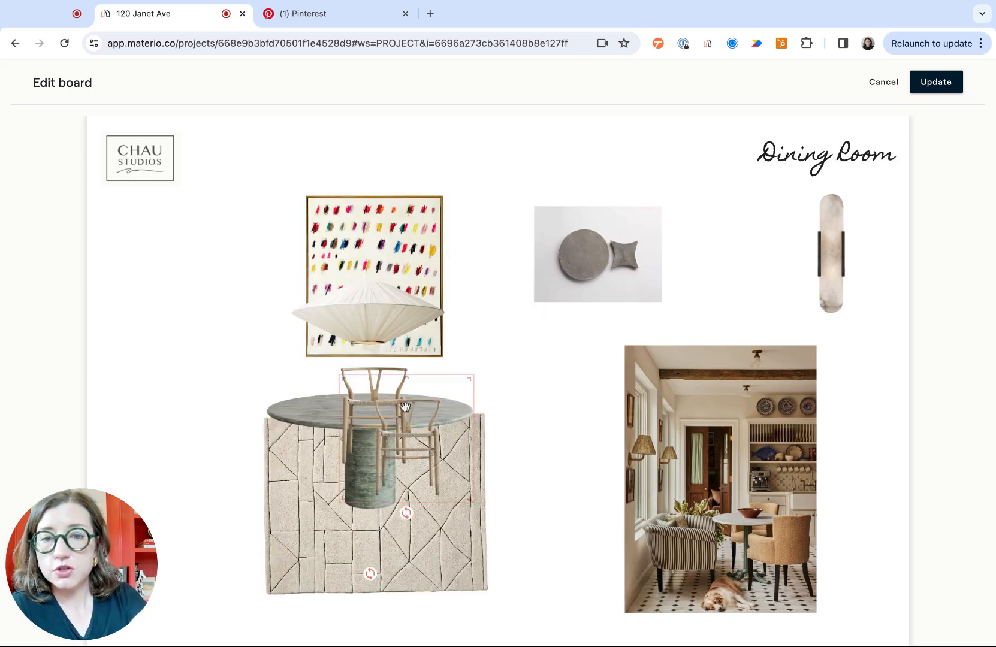
Arrange three copies of the Wishbone Chair around the dining table, one on each side and one at the center.
click(418, 433)
click(420, 442)
drag(420, 442, 254, 473)
click(254, 474)
click(423, 380)
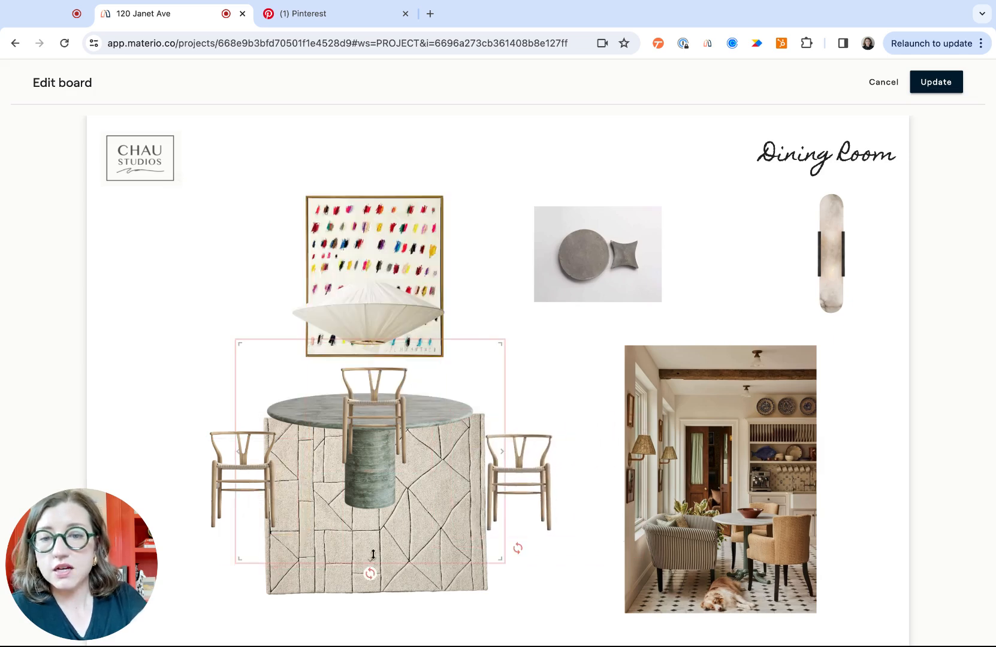
Switch the Rug selection to Option 2, the Jason Wu Maize Orange Rug.
click(344, 574)
click(491, 306)
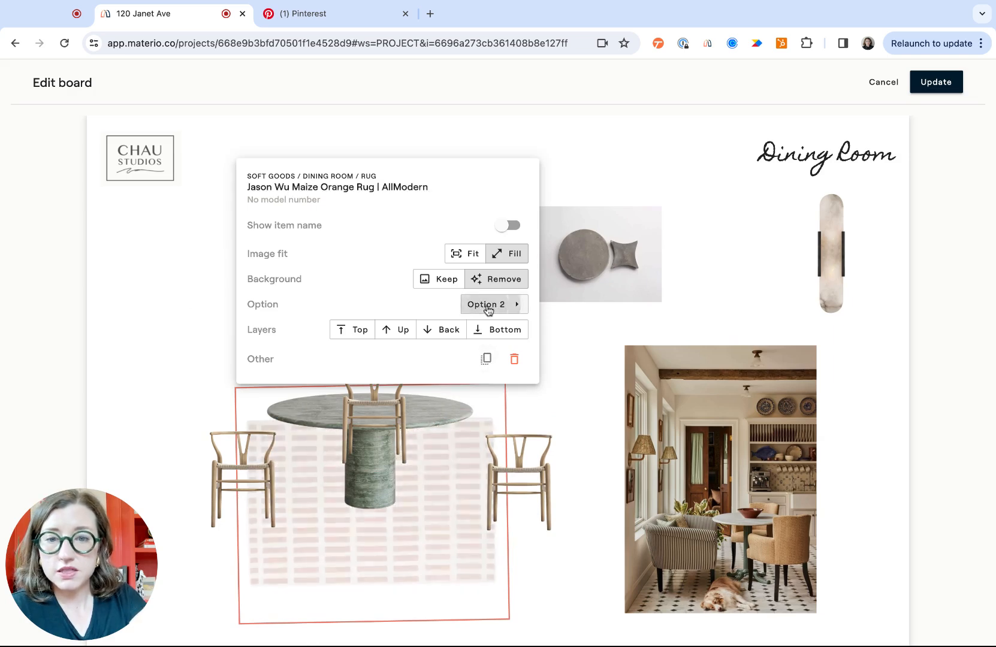
click(614, 370)
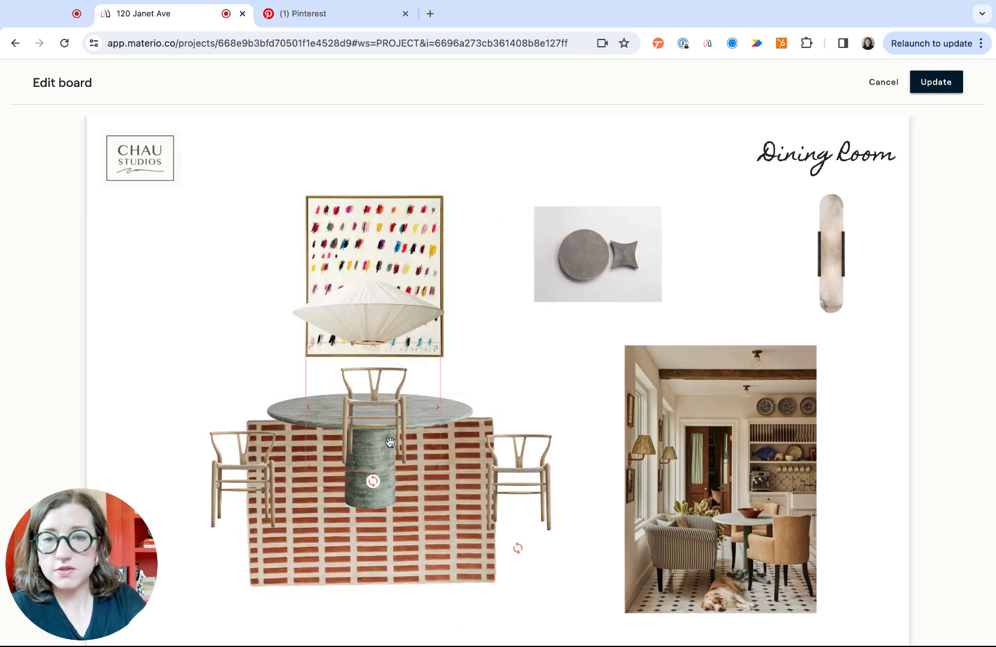
Send the center Wishbone Chair back in the layers so that it sits behind the dining table.
click(392, 411)
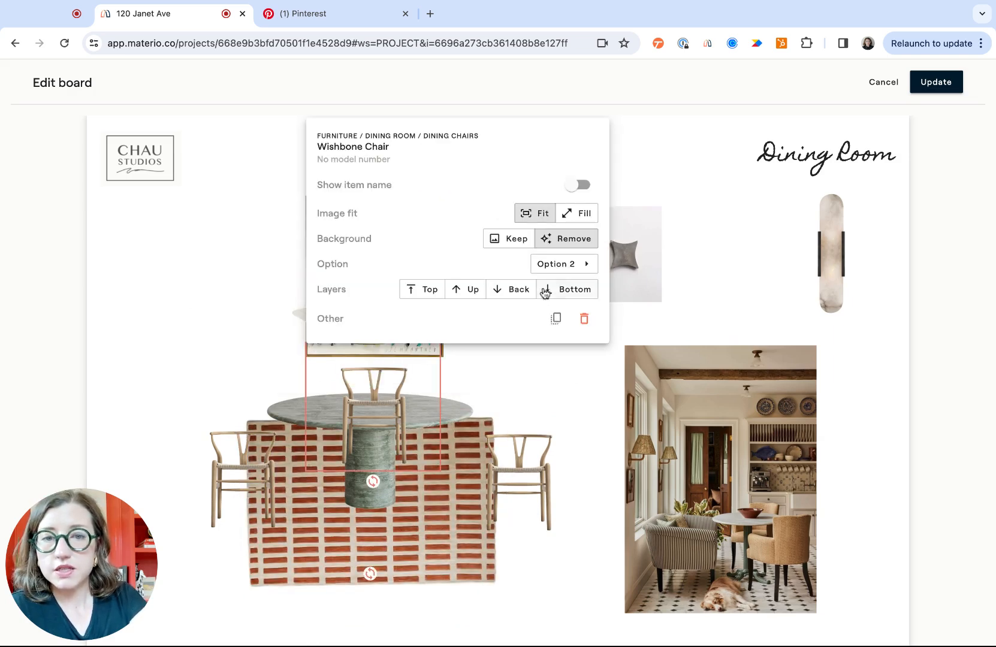
click(515, 290)
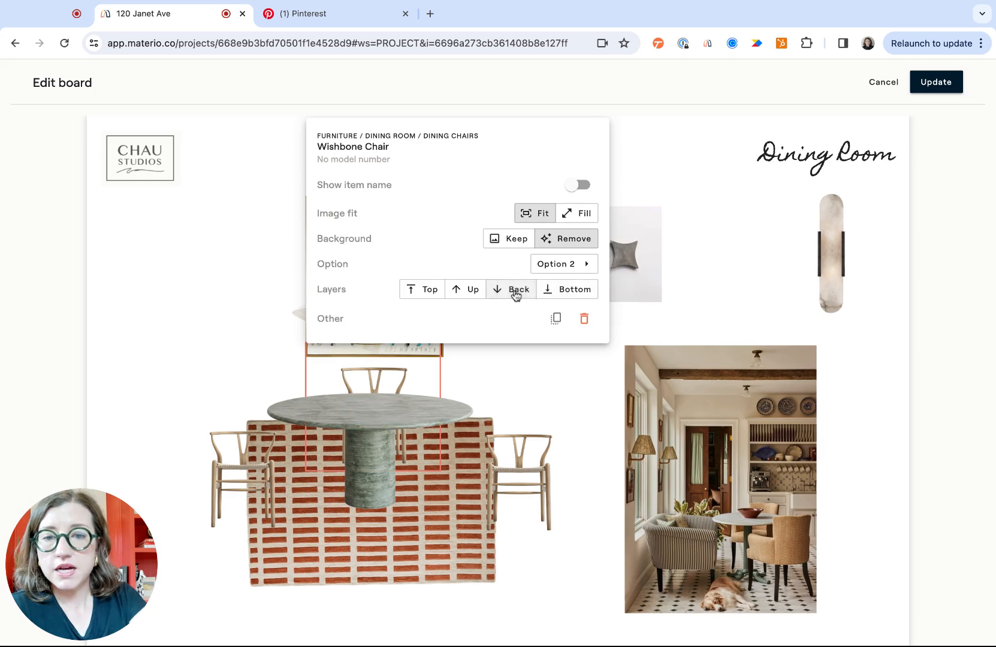
click(571, 393)
Switch the Floor Tile selection to Option 2, Forage terrazzo, and remove its image background.
click(568, 251)
drag(573, 253, 512, 244)
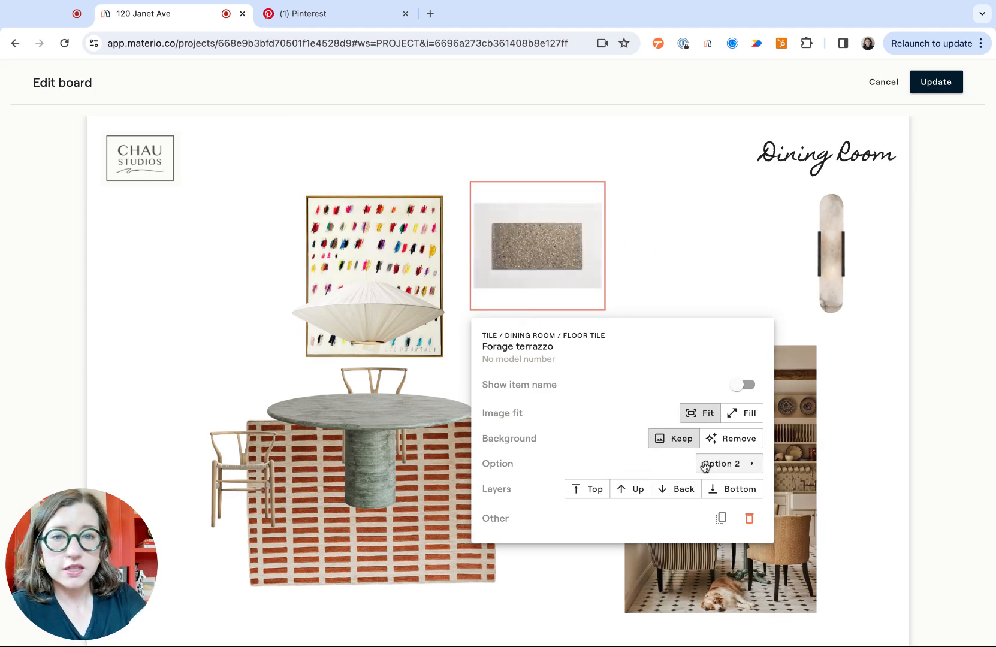
click(725, 443)
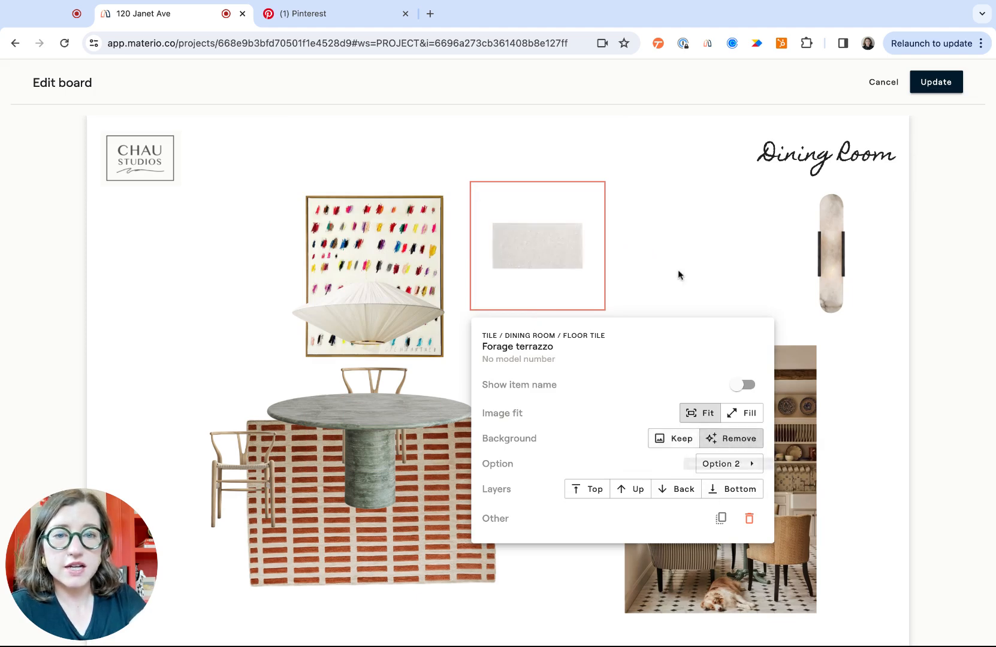
click(678, 271)
Enlarge the Forage terrazzo tile, set its image fit to Fill, and move it to the rug's lower right corner.
drag(601, 307, 638, 298)
click(608, 260)
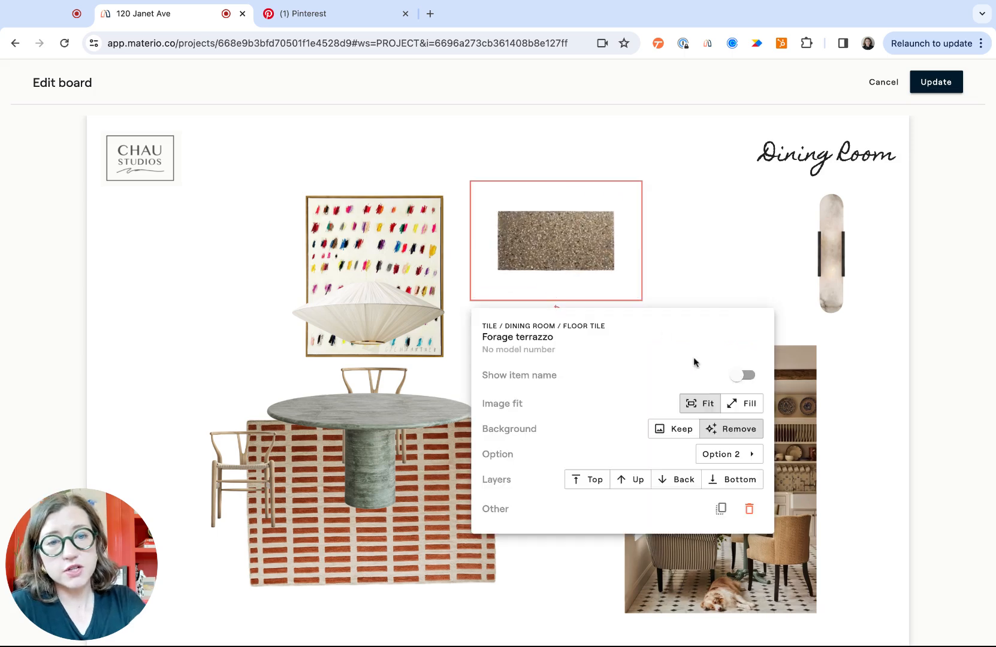
click(742, 403)
click(677, 232)
drag(621, 239, 564, 579)
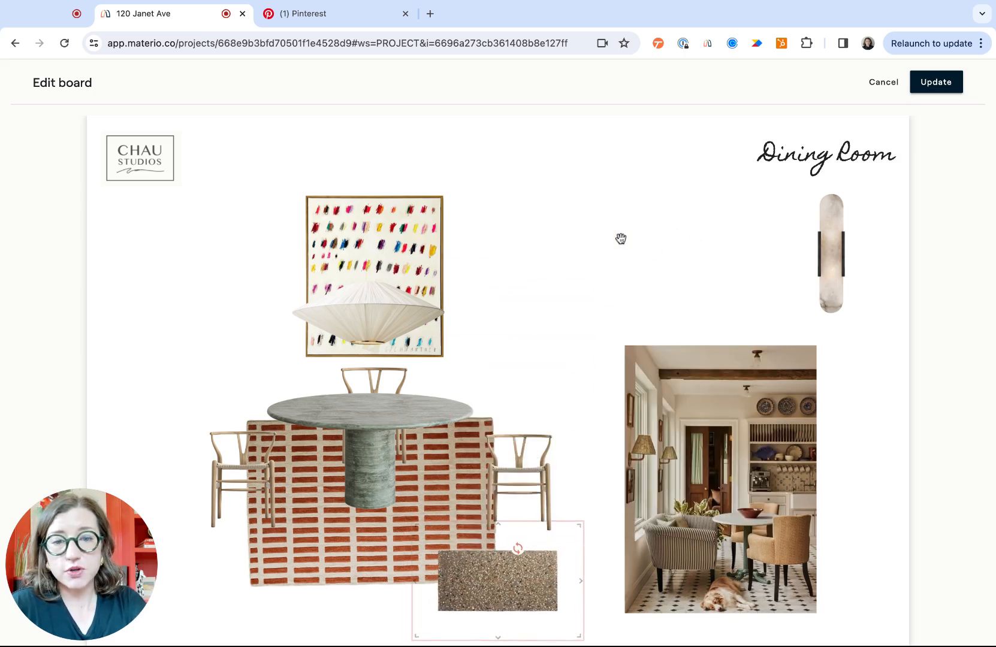
Duplicate the terrazzo tile twice and align the three tiles edge to edge in a row along the rug's lower edge.
scroll(599, 410, down, 1)
click(525, 513)
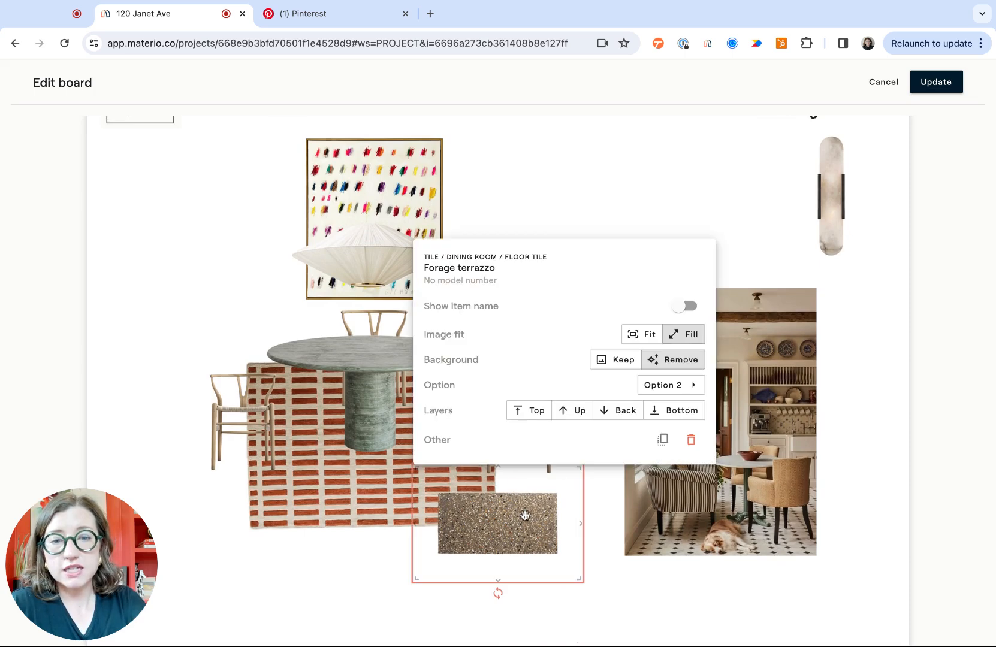
click(662, 440)
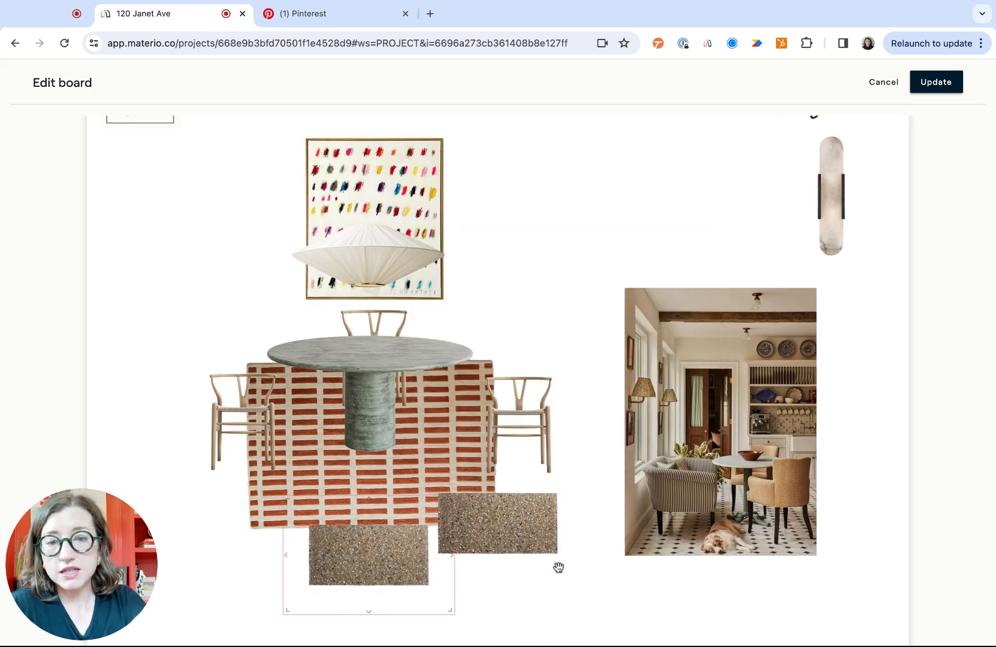
key(Right)
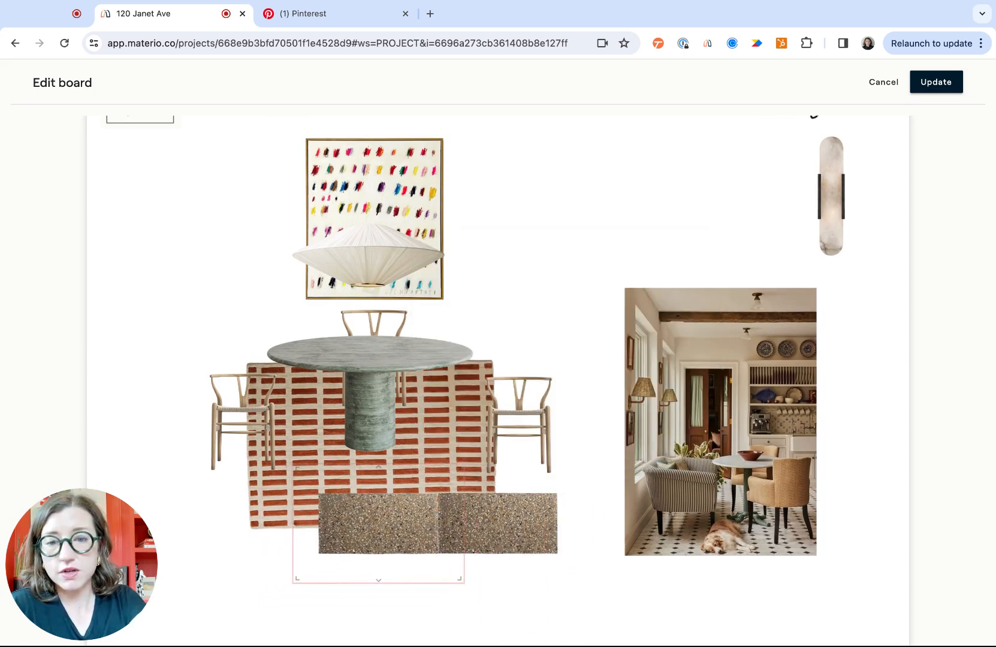
click(379, 524)
click(542, 439)
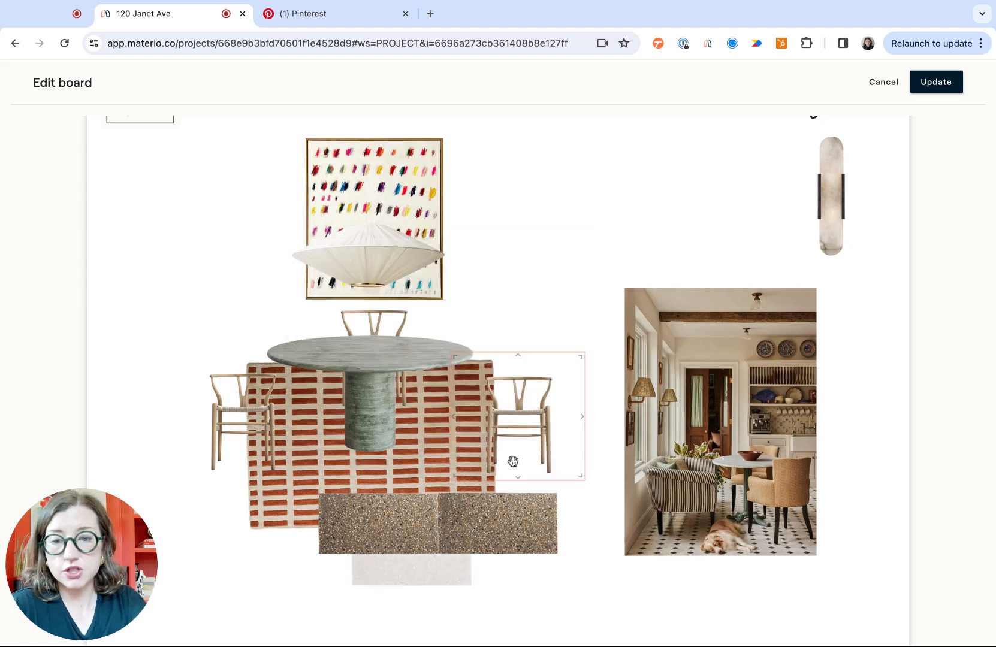
key(Right)
key(Right)
key(Right)
key(Right)
key(Right)
key(Right)
key(Right)
key(Right)
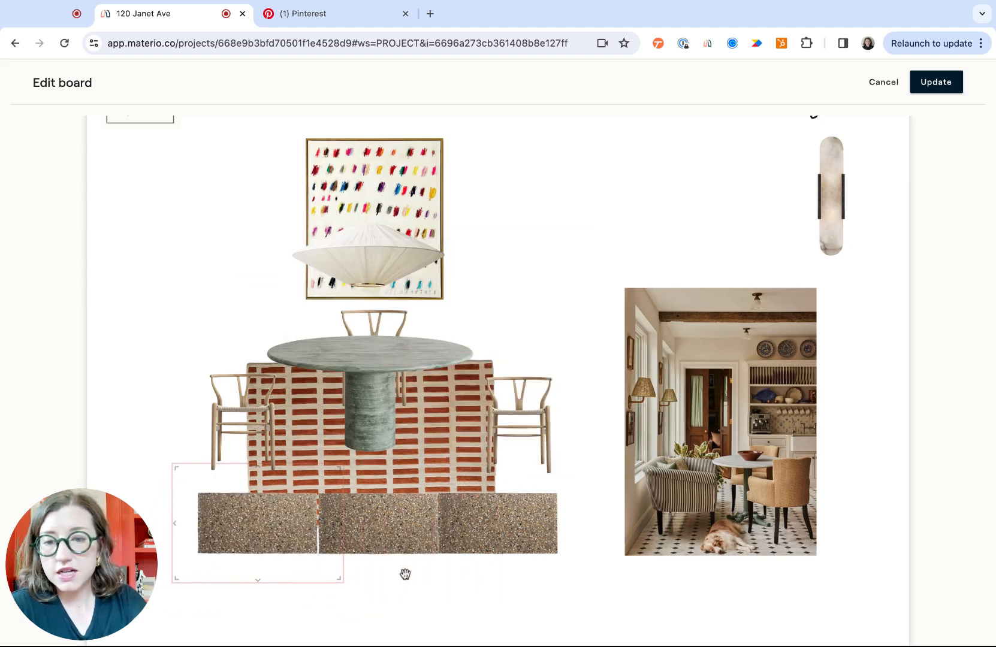
key(Right)
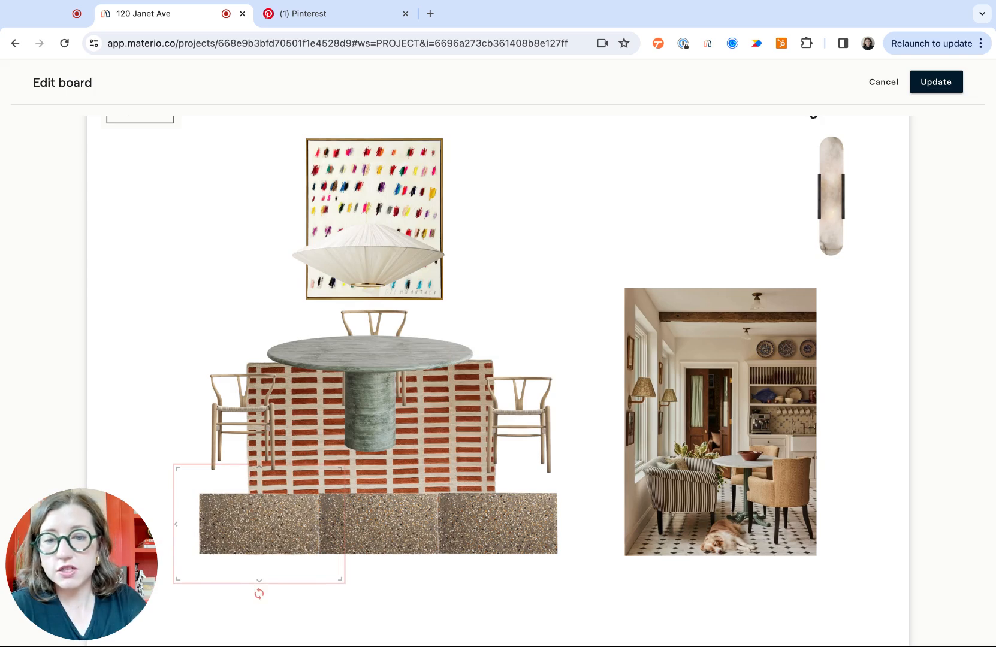
click(548, 352)
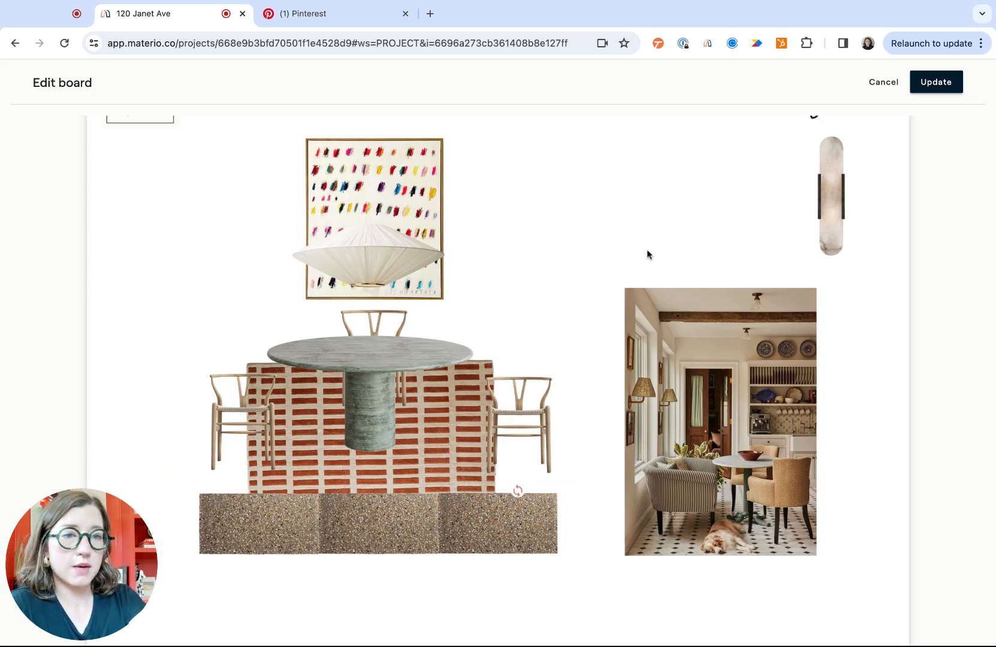
Move the sconce beside the artwork and switch the Sconces selection to the Reverie Double Sconce.
click(828, 206)
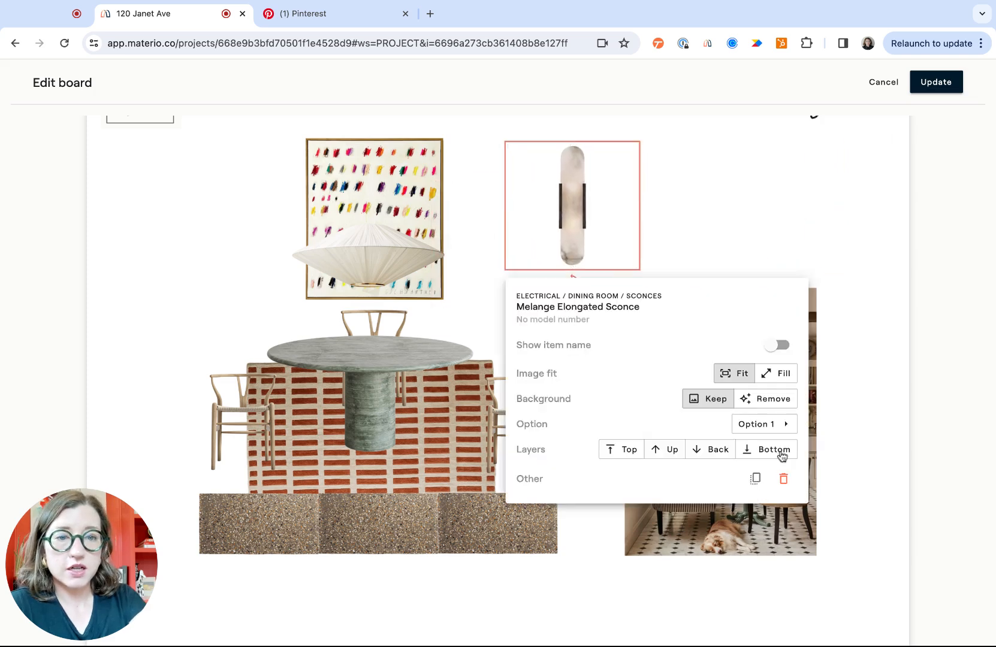
click(773, 425)
click(772, 425)
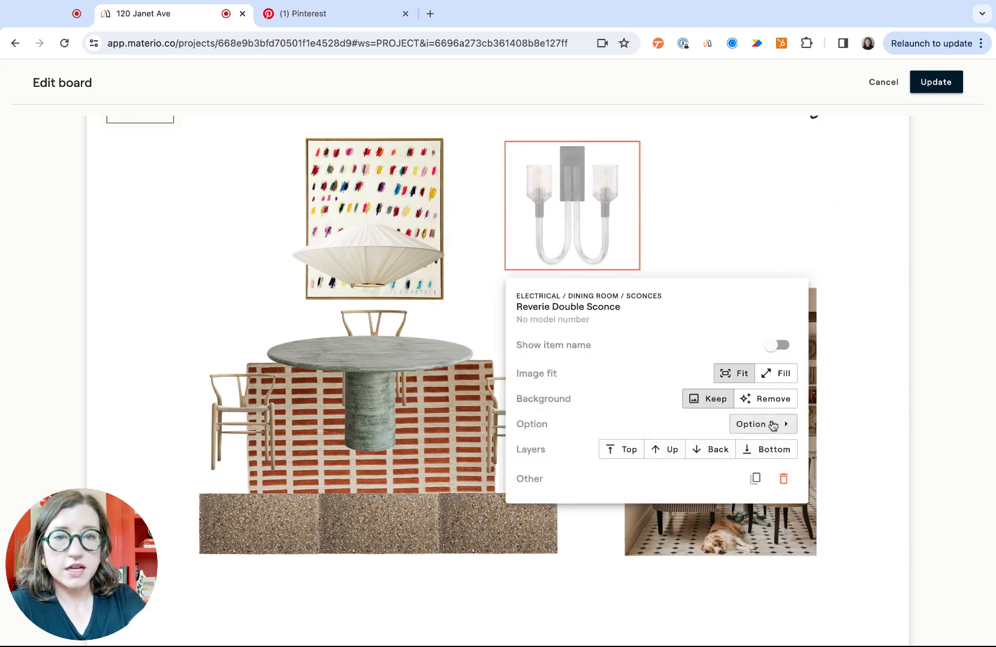
click(689, 244)
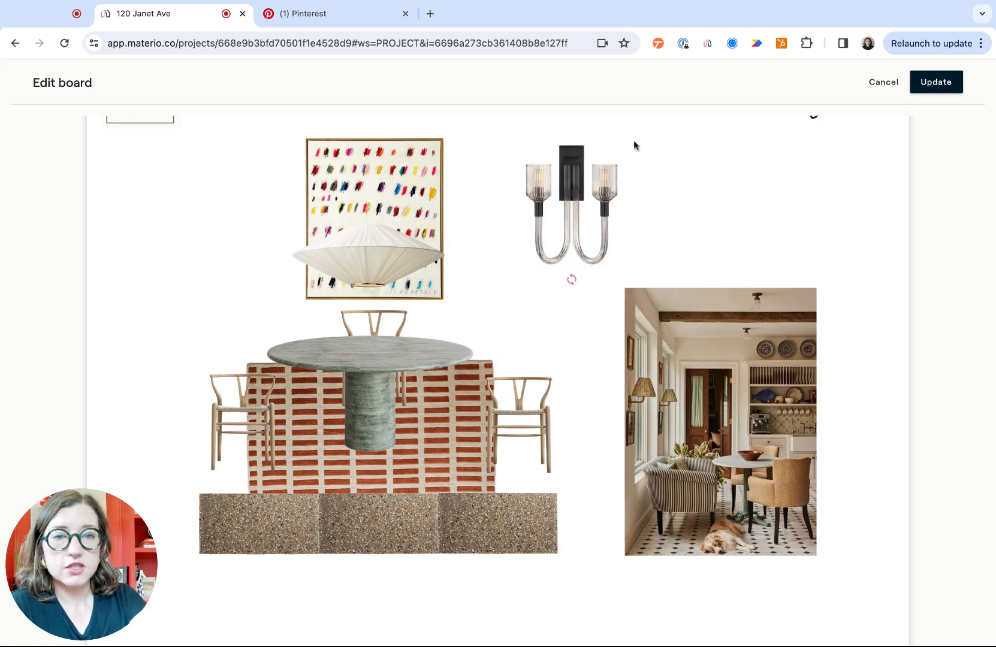
Shrink the Reverie Double Sconce and duplicate it so that one sconce hangs on each side of the artwork.
drag(635, 147, 589, 216)
mouse_move(552, 258)
mouse_down()
mouse_move(565, 236)
mouse_move(552, 235)
mouse_up()
click(755, 454)
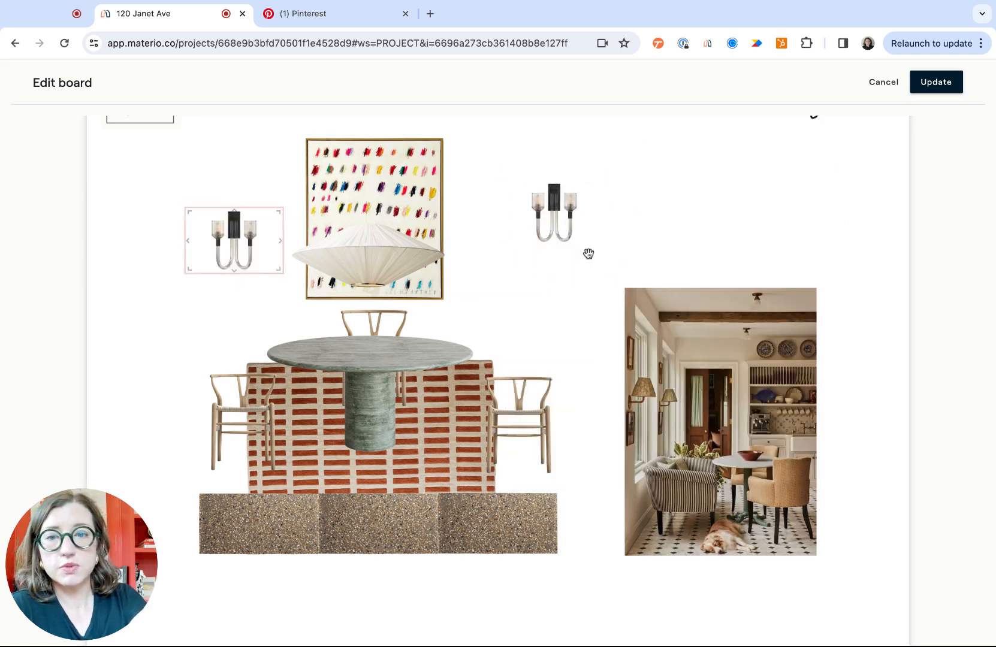
scroll(633, 284, up, 1)
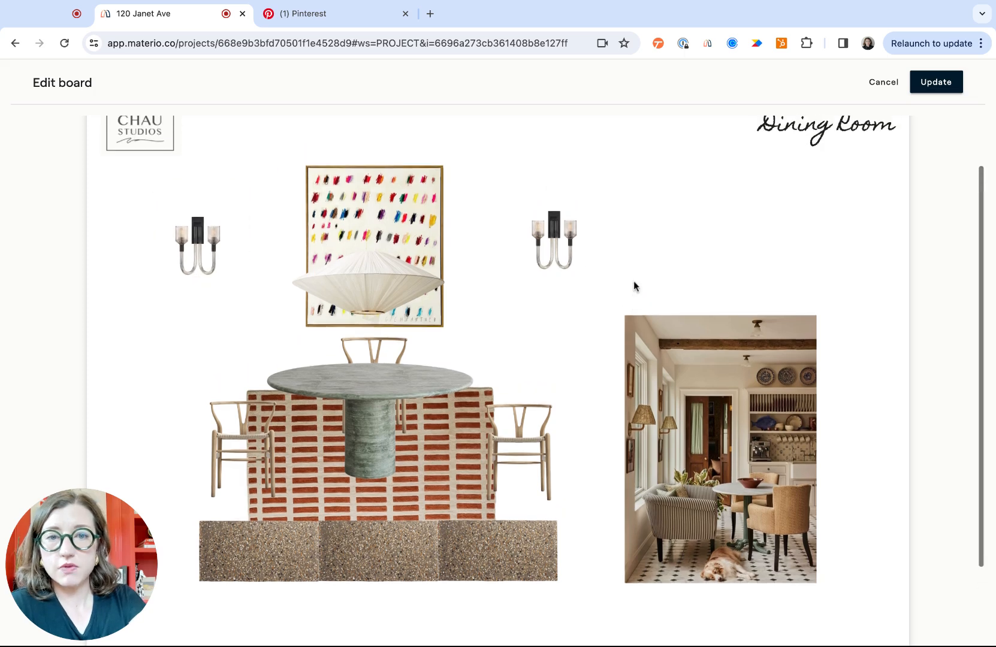
Move the kitchen photo slightly up and to the right, below the Dining Room title.
drag(743, 479, 766, 381)
scroll(740, 538, up, 2)
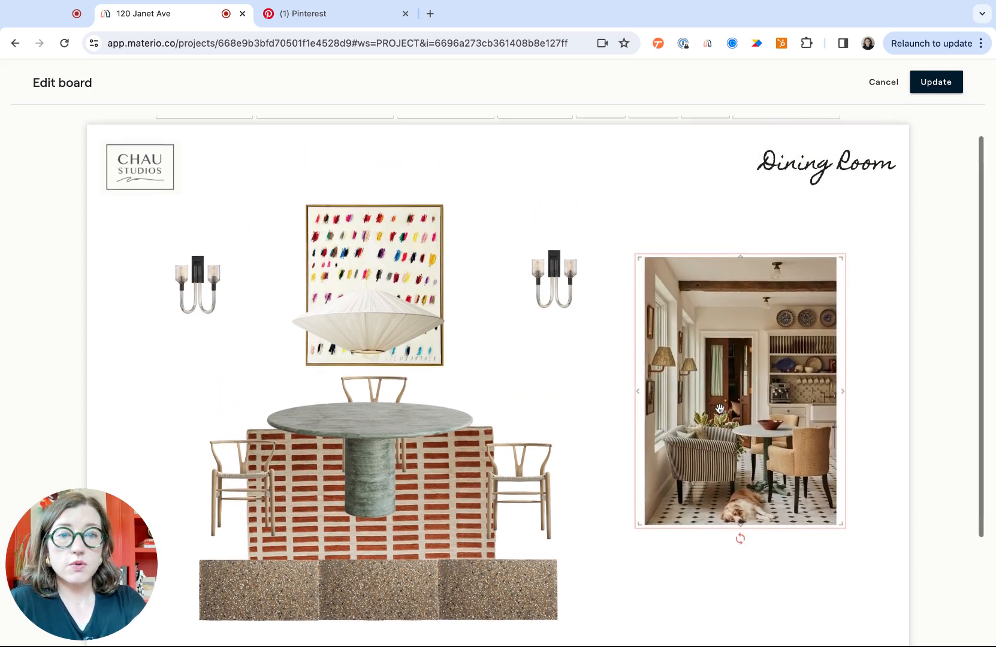
click(756, 232)
Add a text label reading "Custom art" to the board and widen its box so the words fit on one line.
click(538, 133)
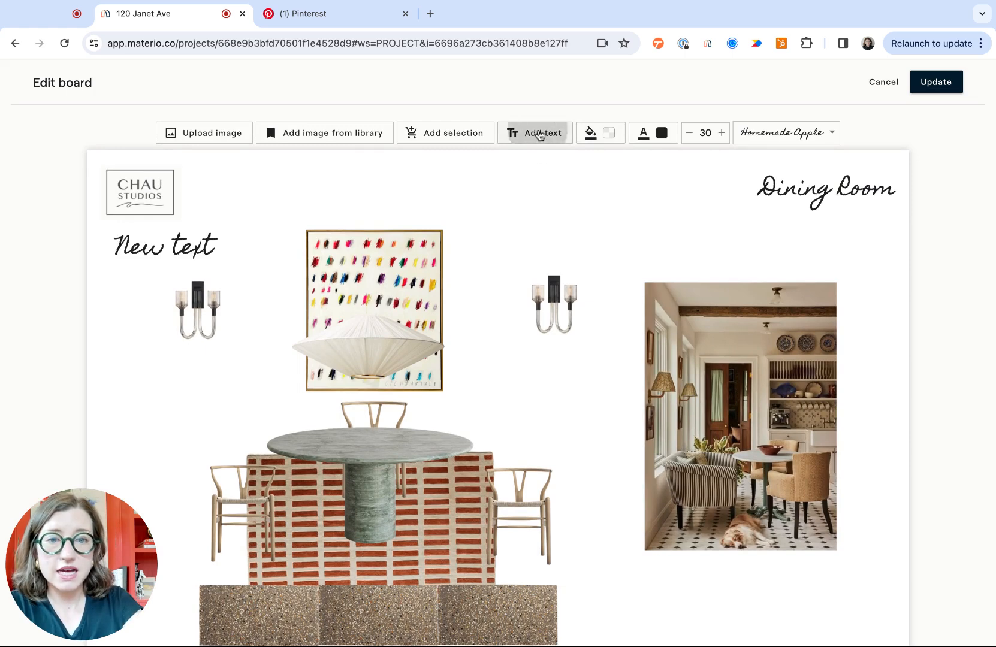
click(588, 221)
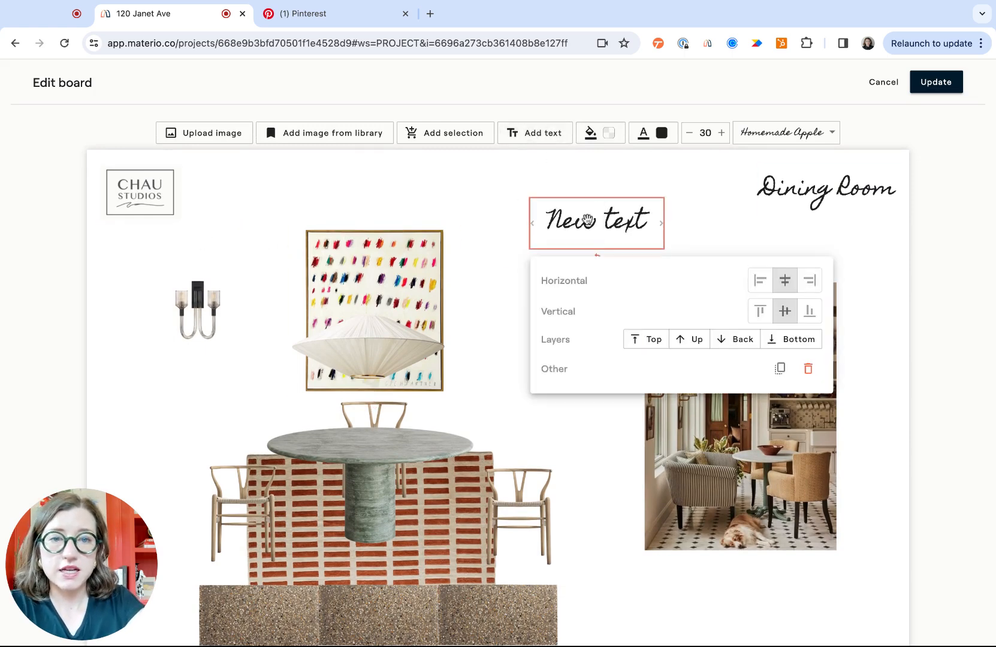
double_click(588, 221)
text(Custom art)
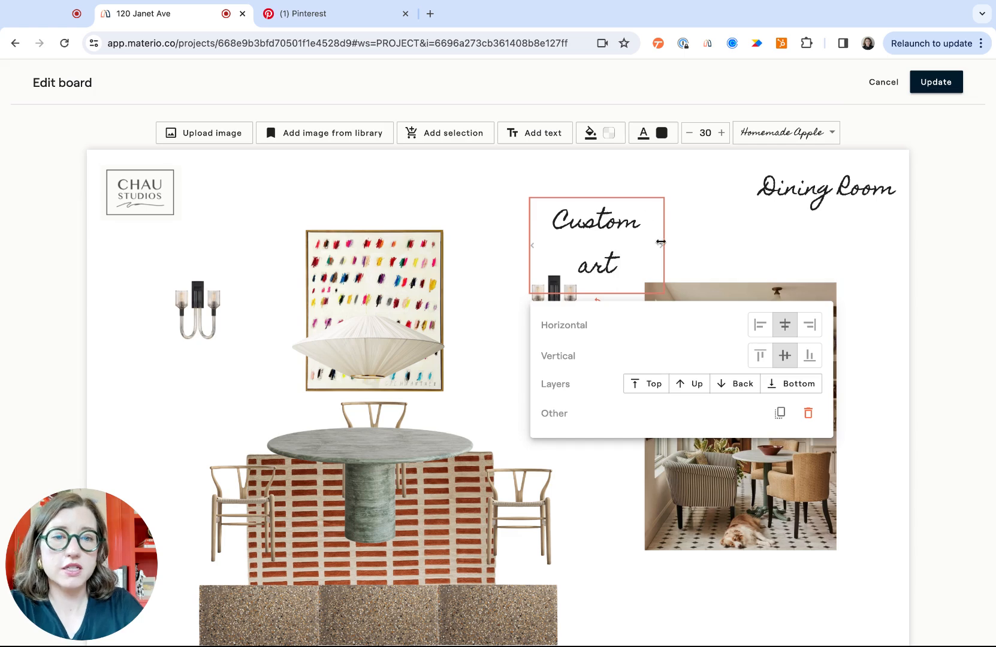
drag(661, 242, 725, 239)
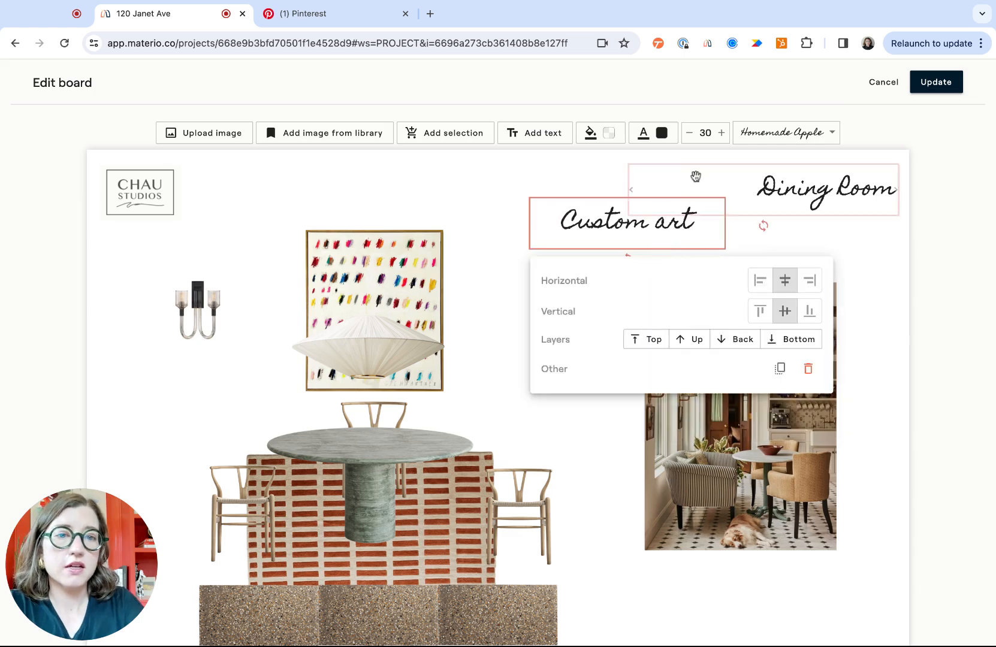
Reduce the "Custom art" label's font size to 20 and place it above the artwork.
click(689, 135)
click(689, 136)
click(689, 135)
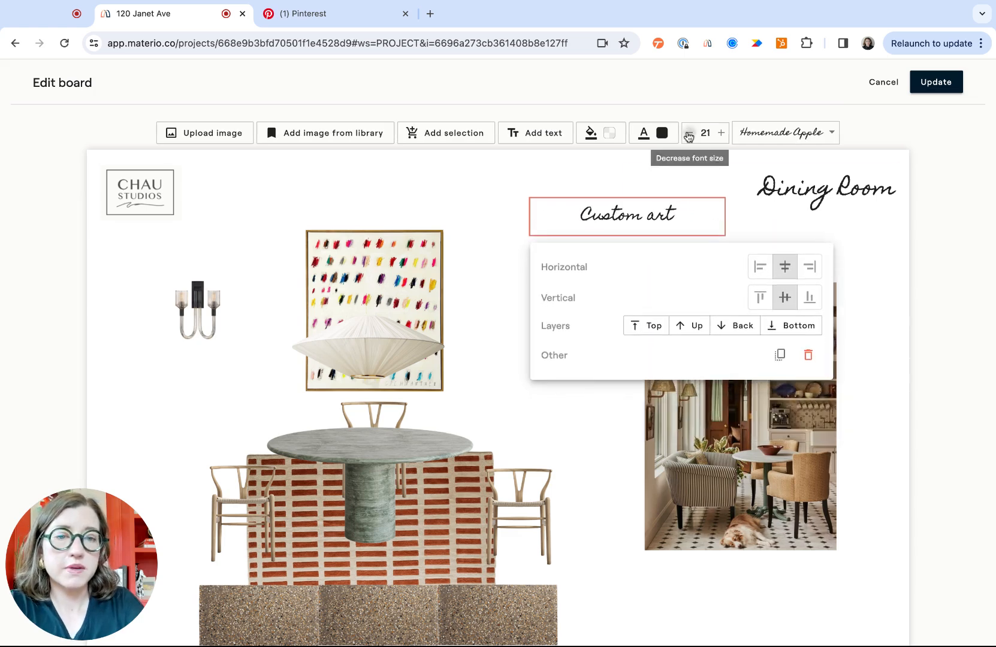
click(689, 136)
drag(594, 202, 345, 196)
Duplicate the "Custom art" label below the kitchen photo and change the copy's text to "Light Wood Chairs".
scroll(540, 237, down, 1)
click(399, 145)
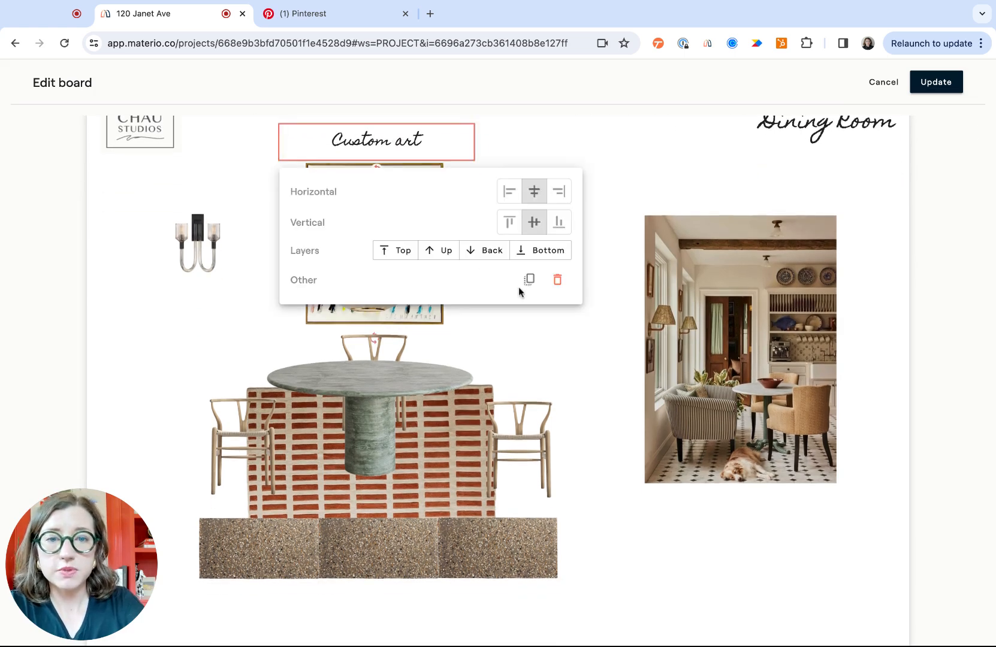
click(529, 280)
drag(402, 171, 612, 534)
triple_click(617, 535)
text(Light)
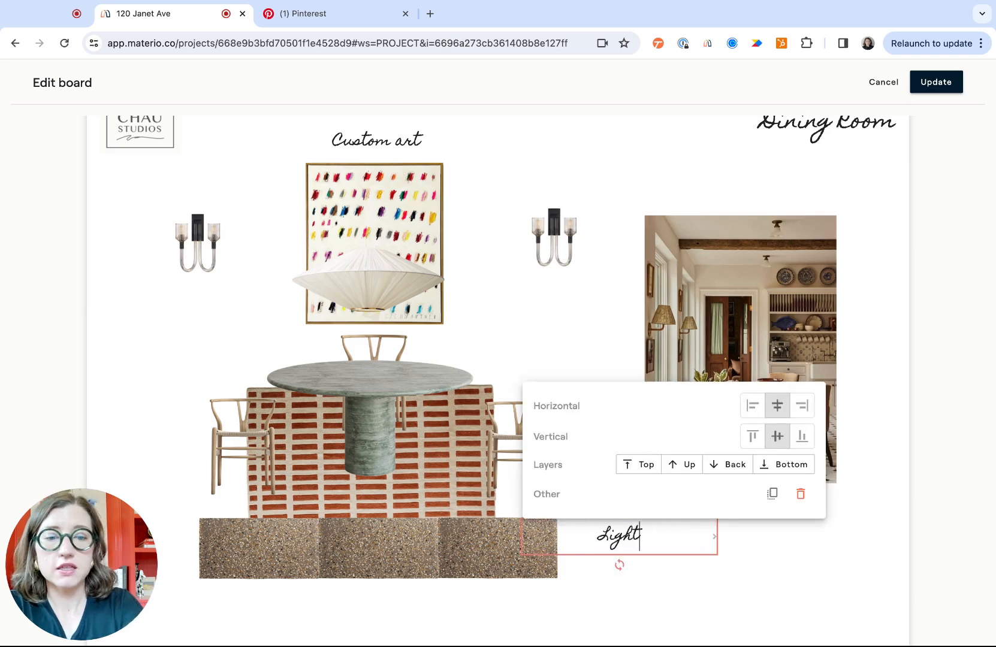
text( Wood Chairs)
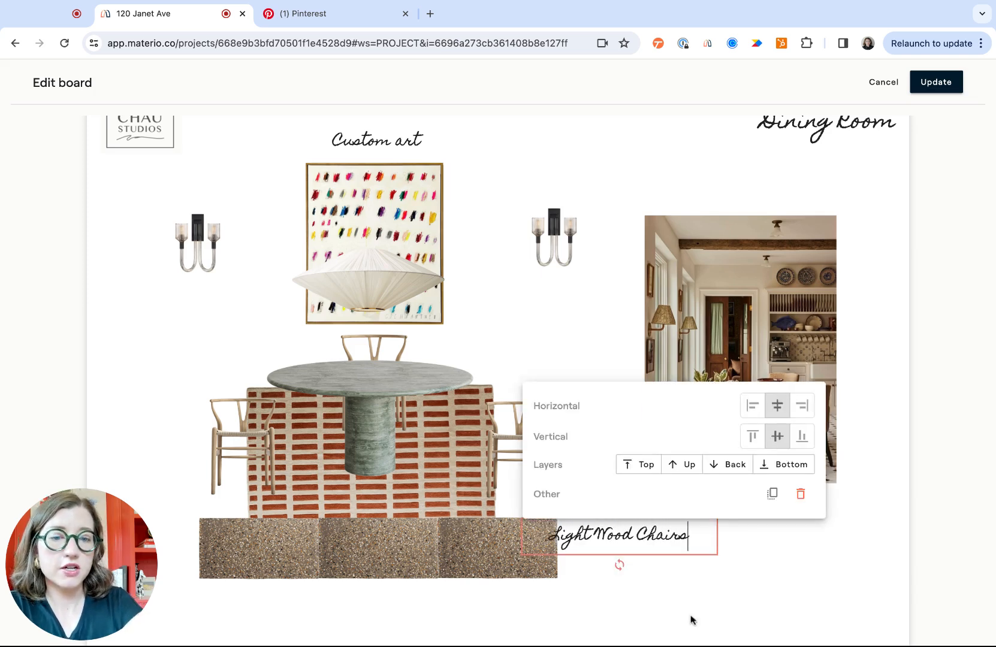
Place the "Light Wood Chairs" label above the right-hand chair and shift the kitchen photo slightly right to make room for it.
click(692, 619)
mouse_move(629, 529)
mouse_down()
mouse_move(671, 525)
mouse_move(639, 505)
mouse_move(560, 361)
mouse_move(575, 366)
mouse_up()
click(809, 322)
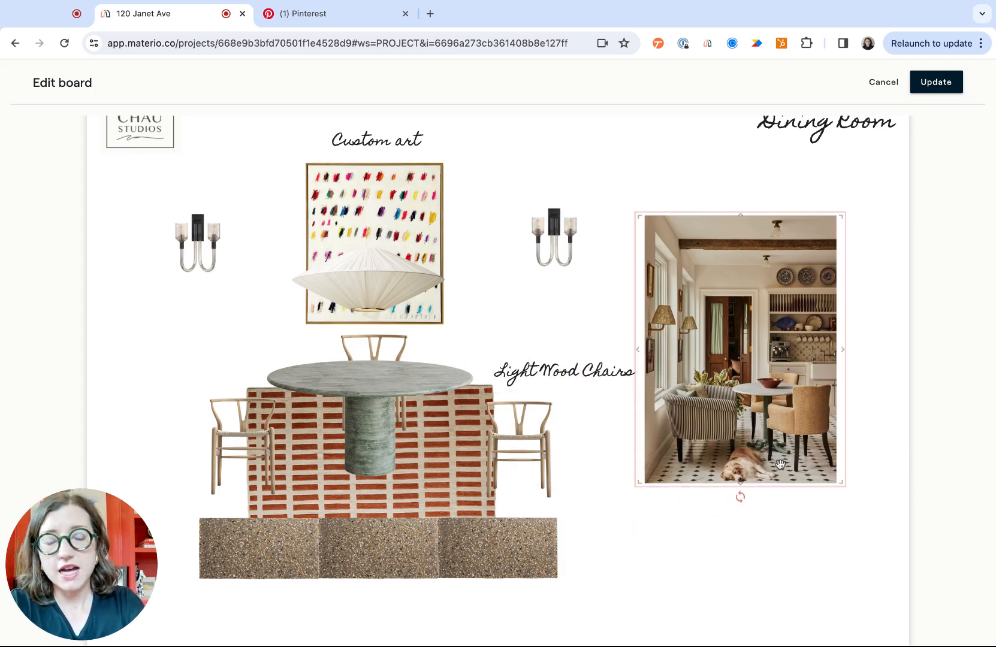
drag(780, 463, 798, 465)
Duplicate the "Light Wood Chairs" label, place the copy above the kitchen photo and change its text to "Custom Millwork".
scroll(798, 465, up, 2)
click(619, 376)
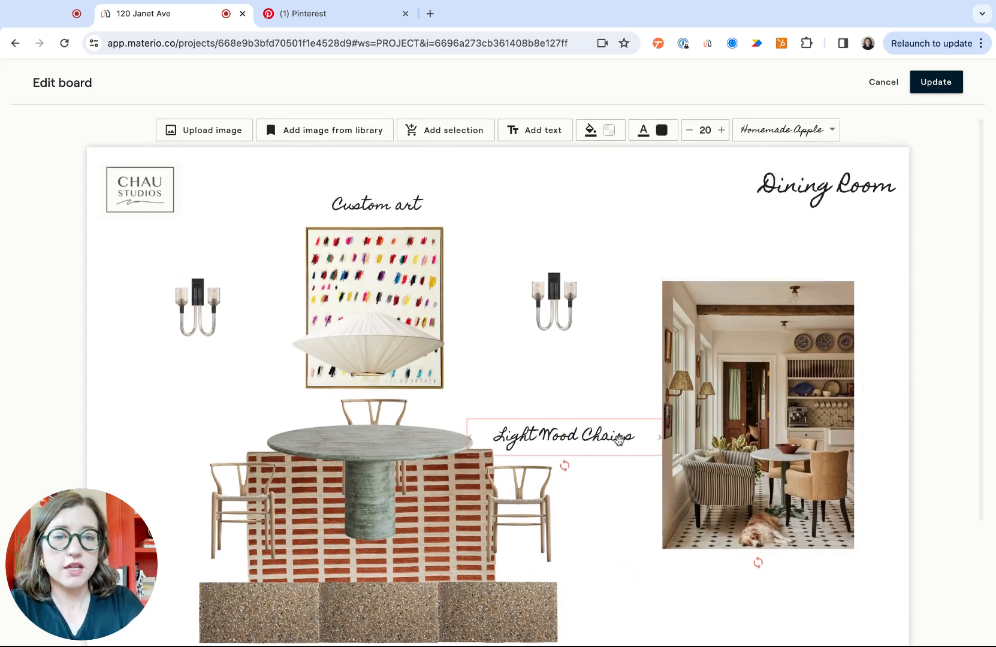
right_click(601, 440)
click(716, 573)
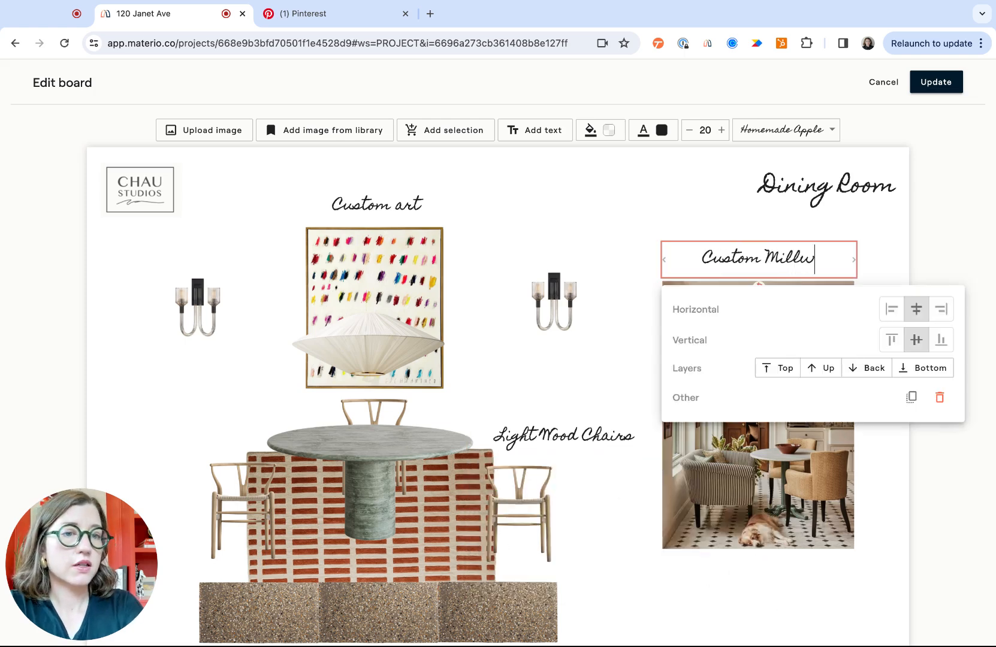
text(ork)
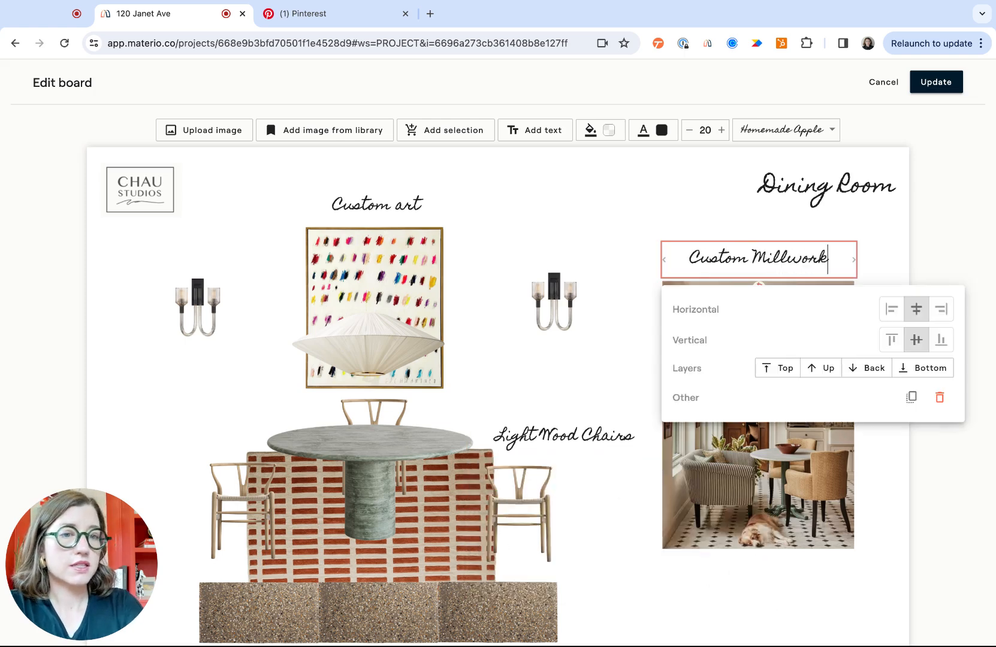
click(899, 245)
Switch the Sconces selection on the board to the Melange Elongated Sconce and save the updated board.
scroll(899, 244, down, 2)
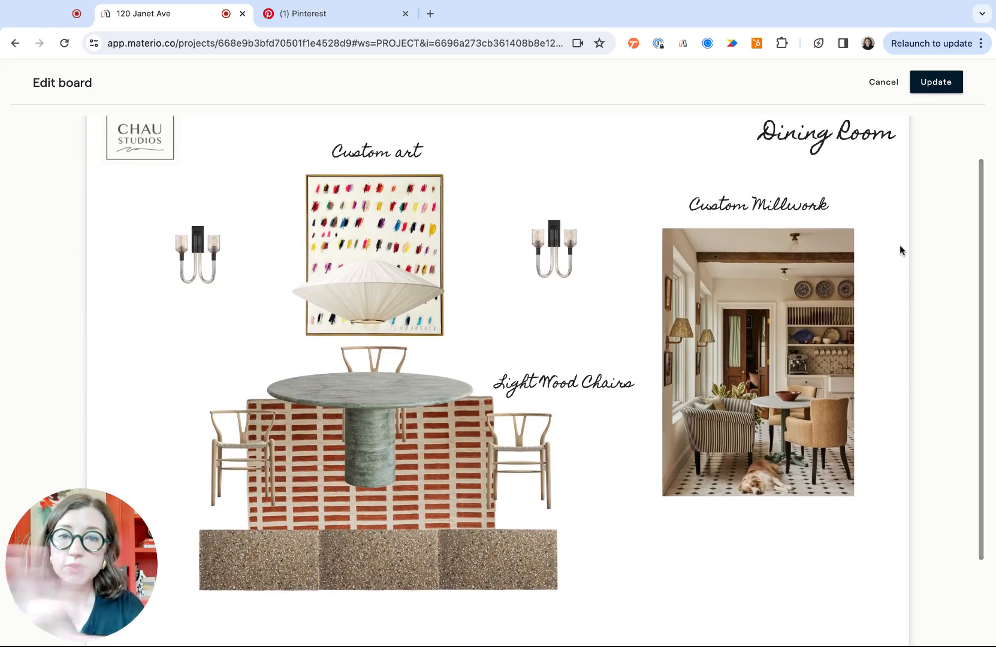
click(570, 257)
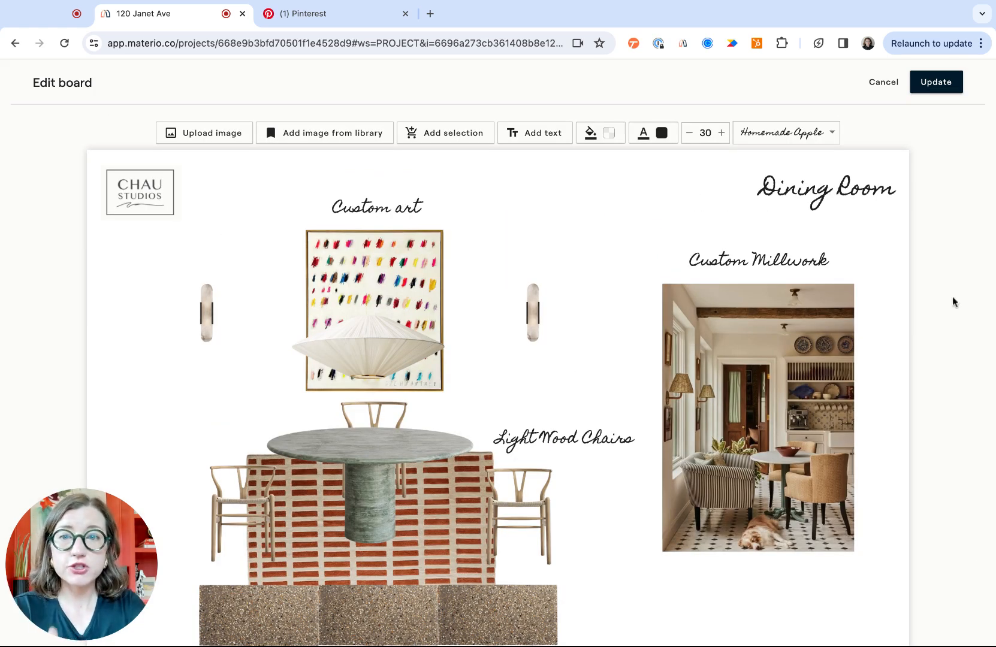
click(927, 90)
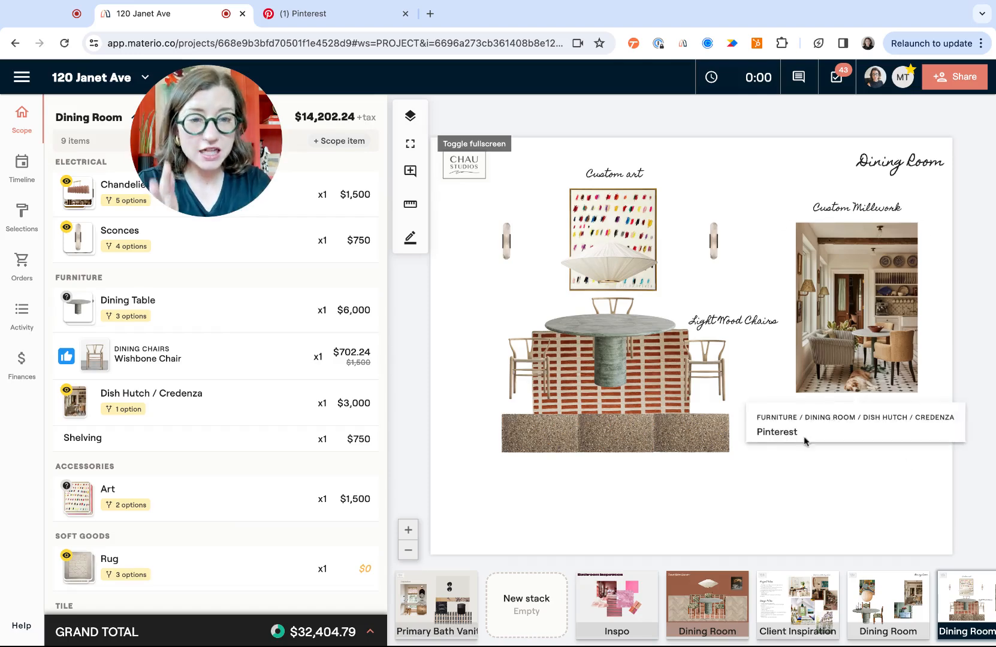
Examine the scope items linked to the board images, including the chandelier, sconces, dining table and floor tile, with their selection options.
click(852, 316)
click(607, 218)
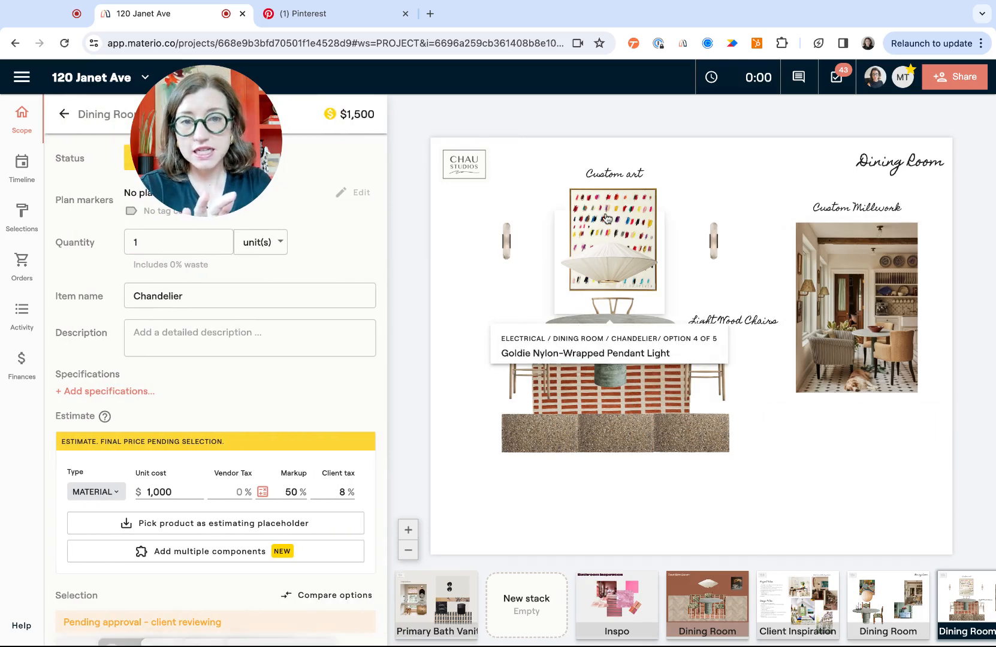
click(506, 246)
scroll(119, 524, down, 4)
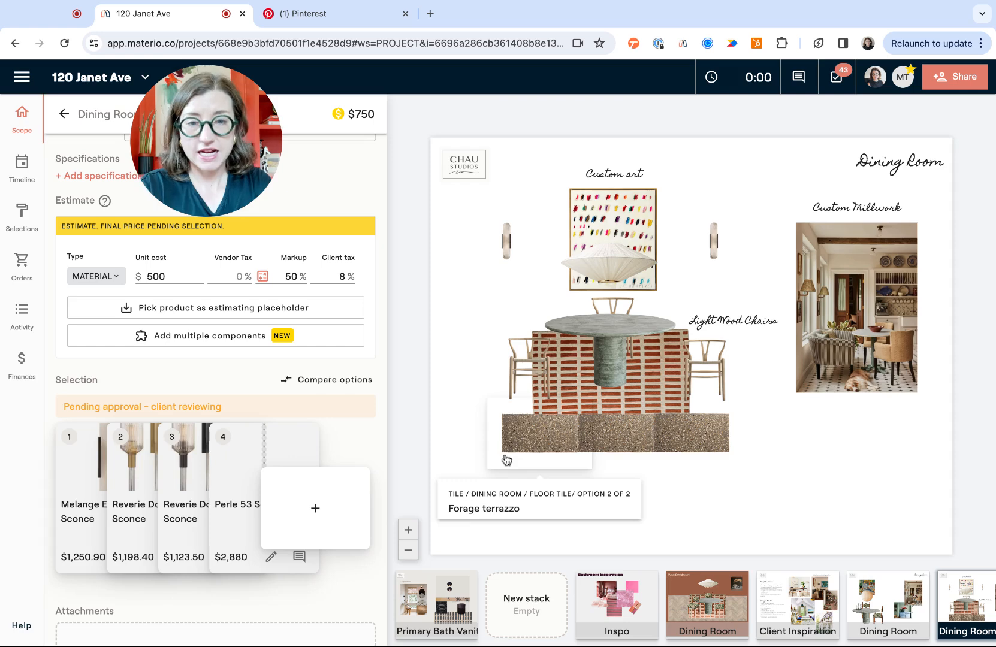
click(620, 330)
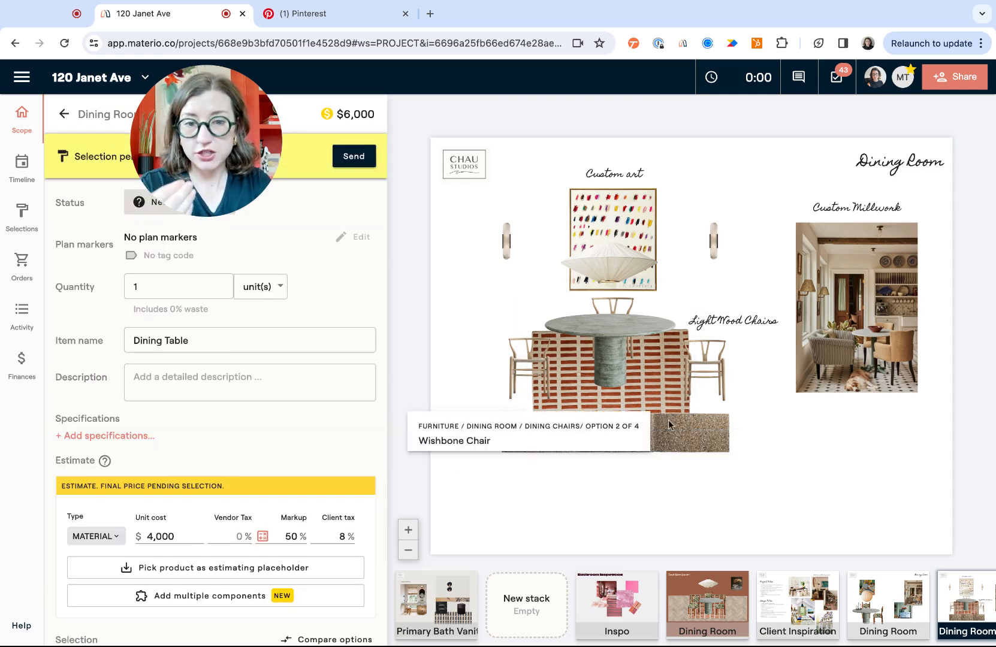
click(706, 430)
scroll(232, 552, down, 6)
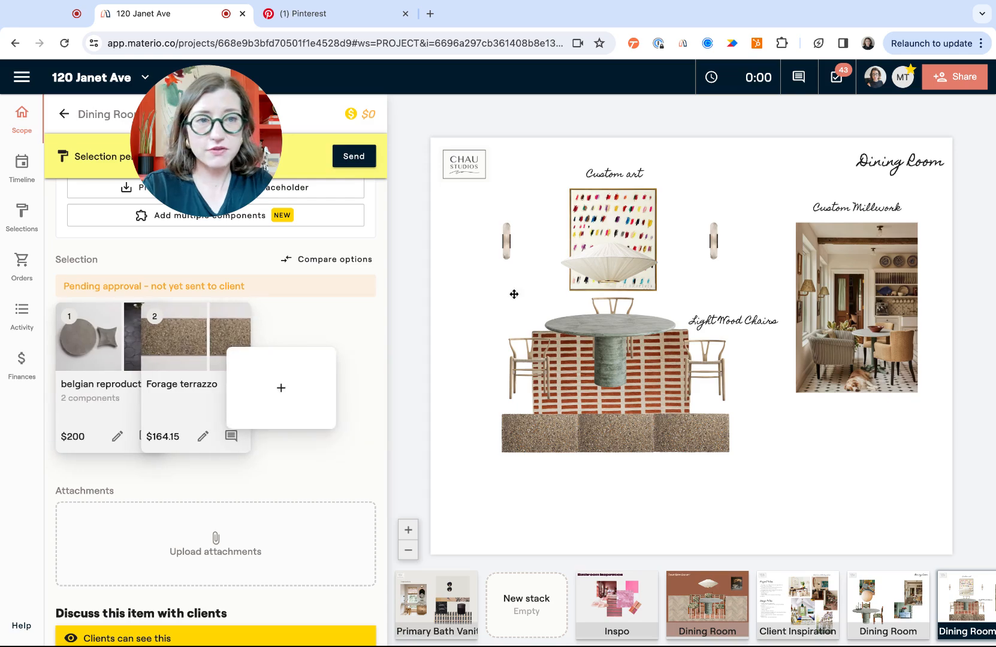
Preview the project as the client and open the chandelier, sconces, dining chairs and dining table from the board.
click(902, 78)
click(744, 199)
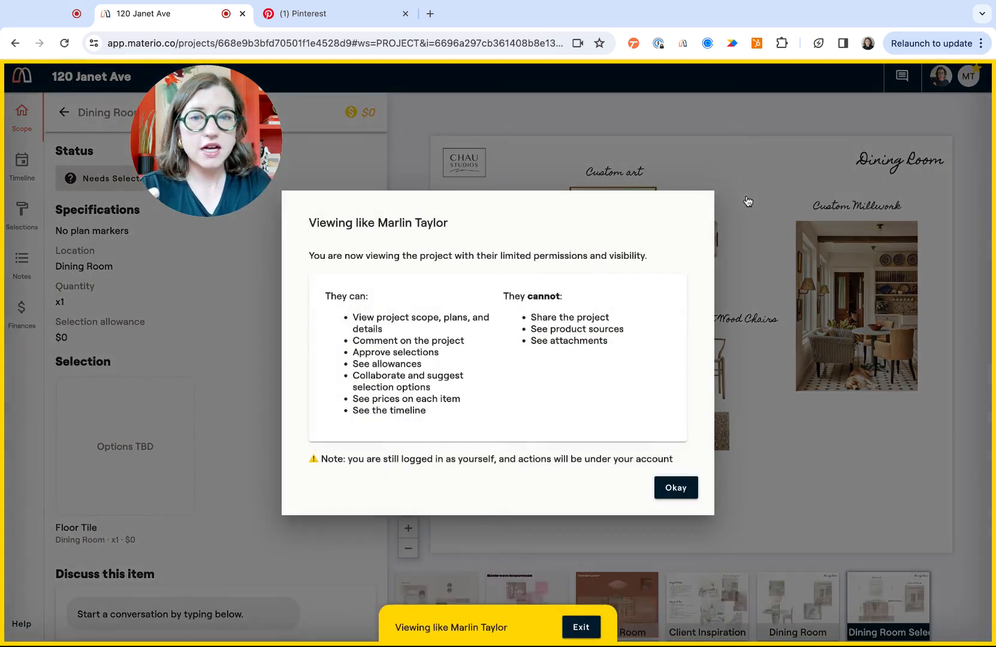
click(676, 488)
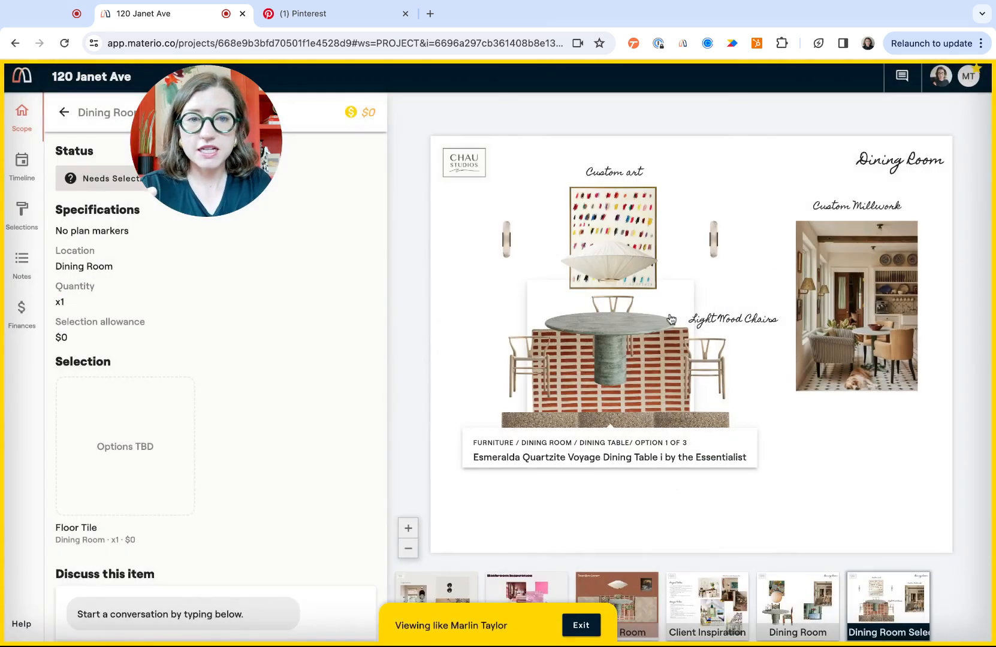
click(618, 227)
click(510, 240)
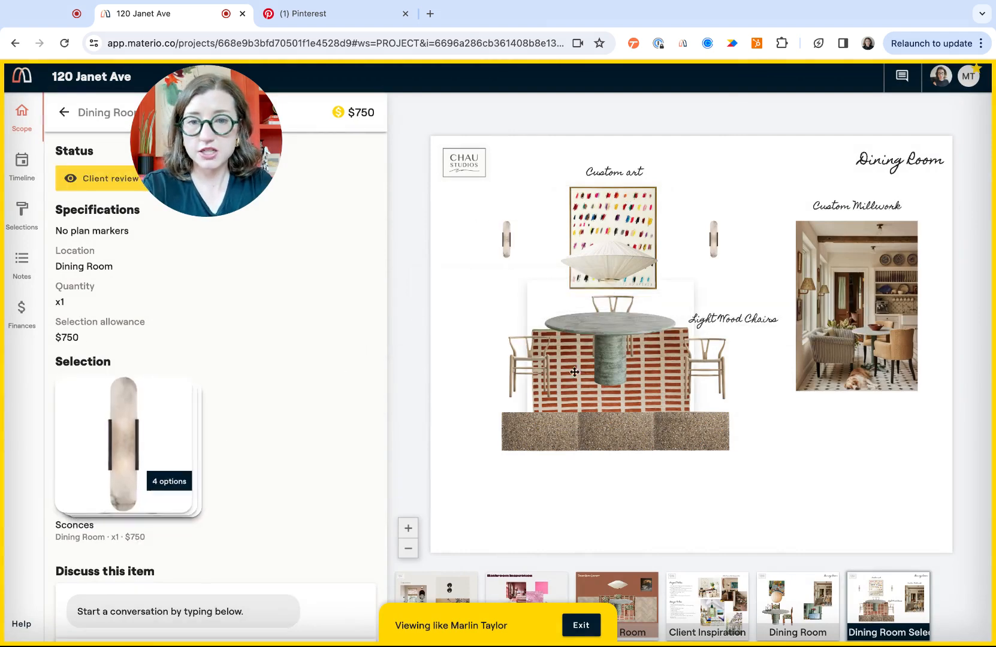
click(531, 378)
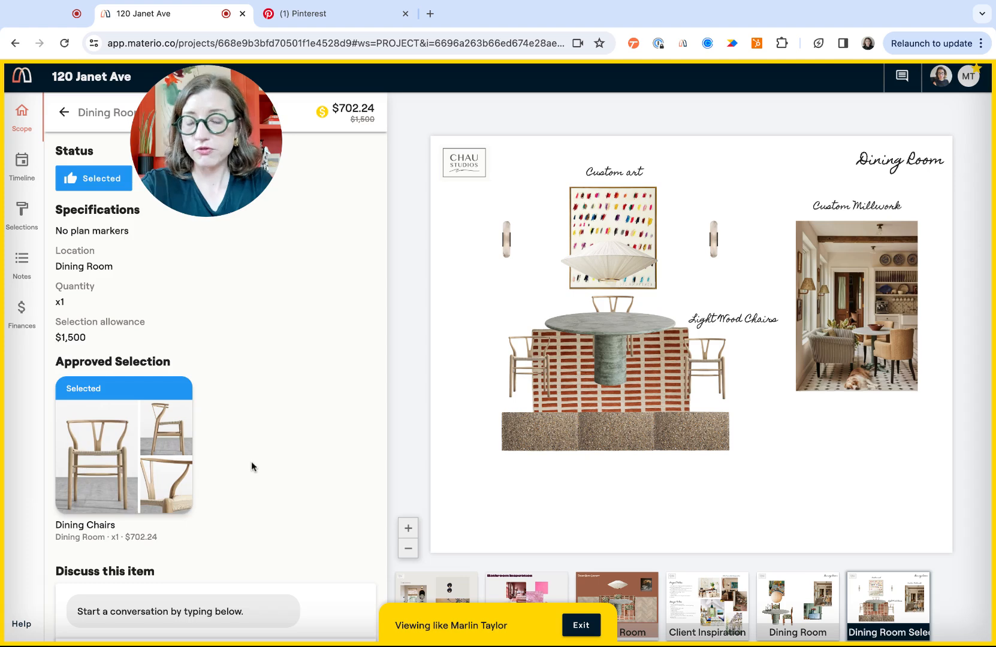
click(604, 333)
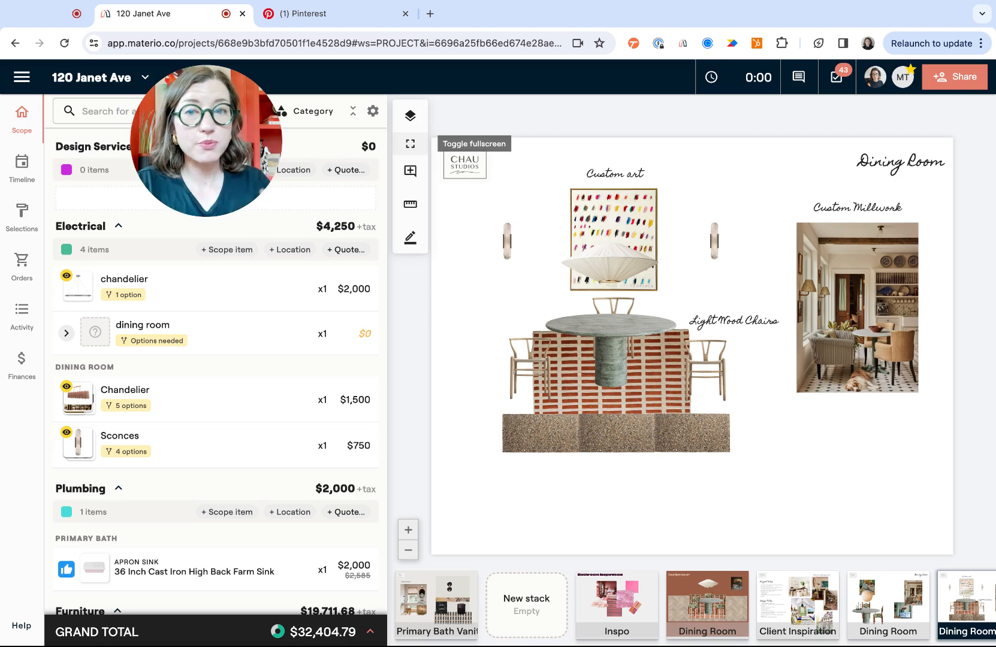
Show the dining room selections board in full screen mode and examine it enlarged.
click(410, 144)
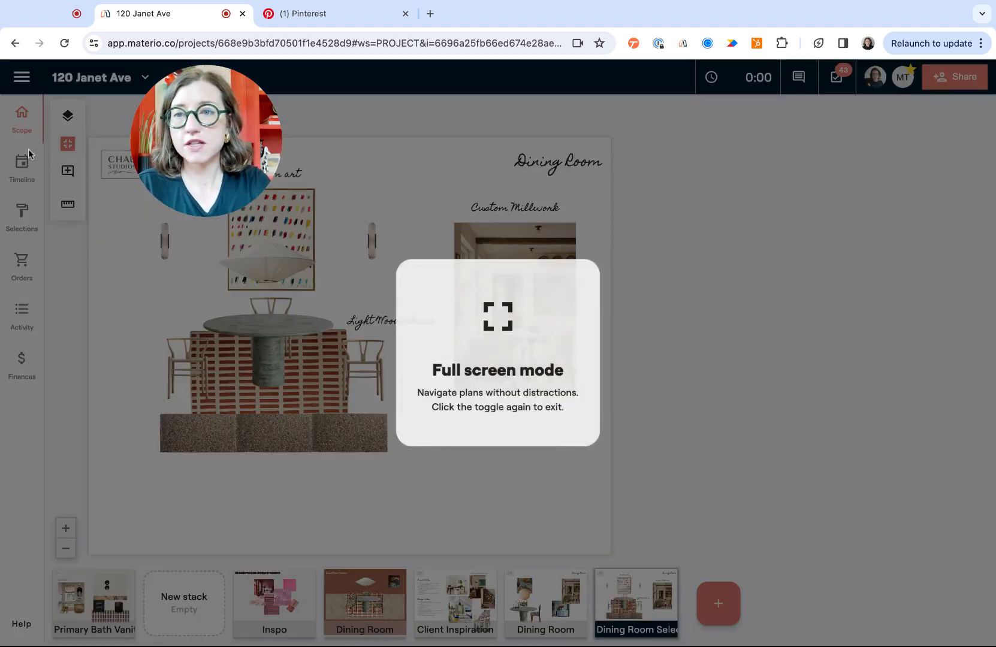
scroll(369, 227, up, 3)
scroll(369, 227, up, 1)
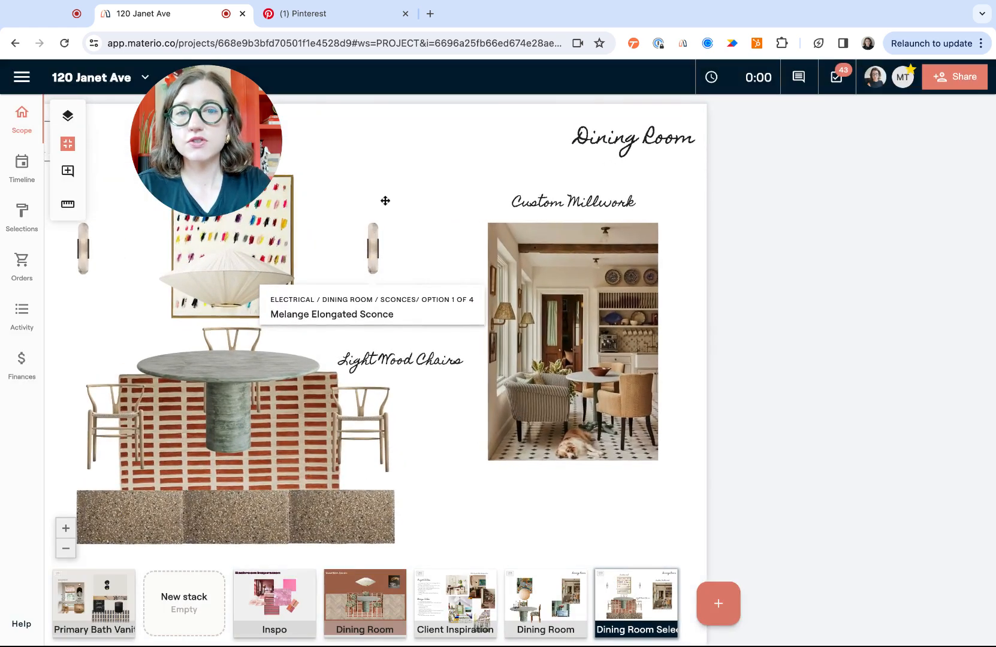
scroll(434, 144, left, 2)
scroll(434, 144, down, 1)
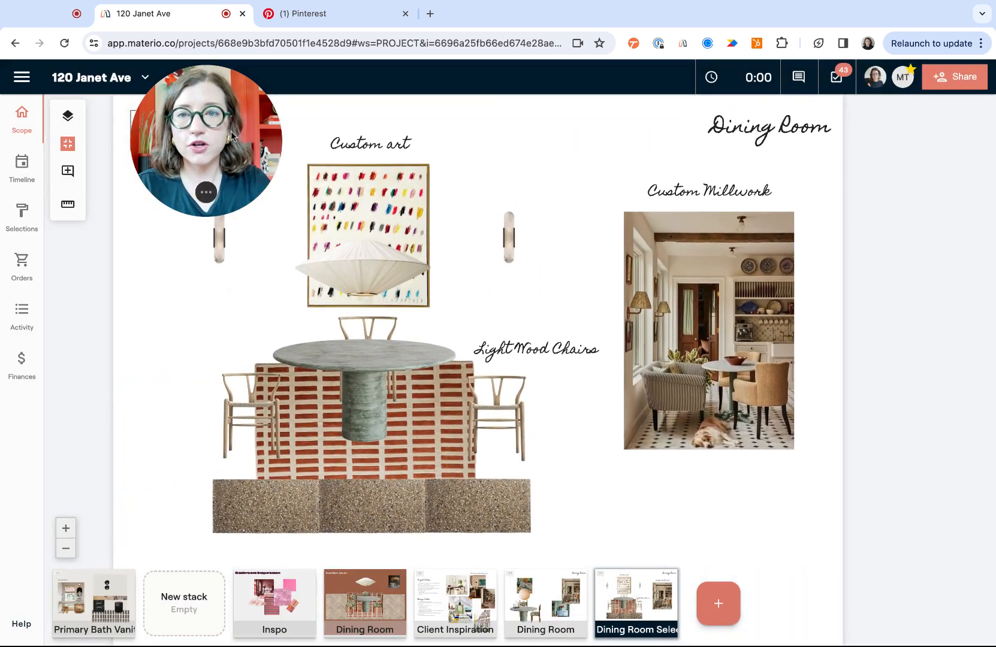
Open the other Dining Room board and post the client-visible comment "client loves this" in the blank space beside the kitchen photo.
click(561, 609)
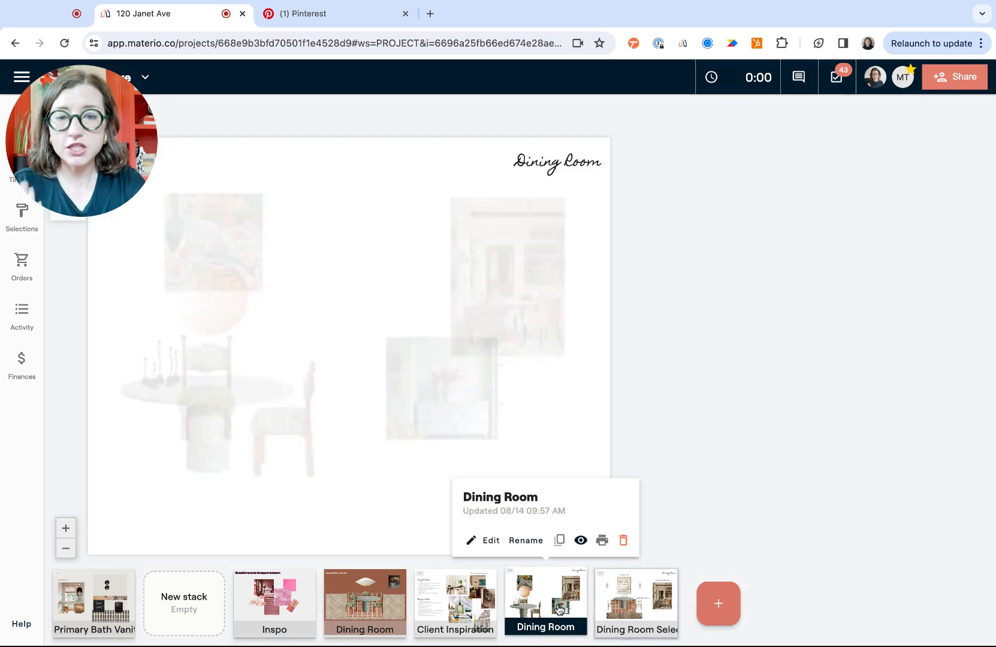
scroll(510, 419, up, 3)
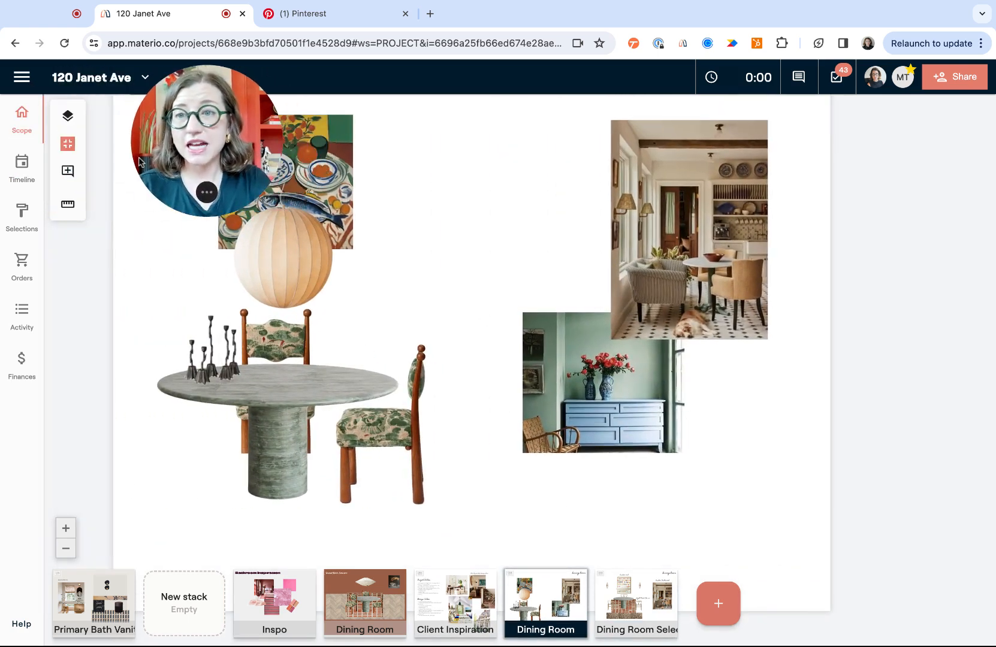
click(69, 172)
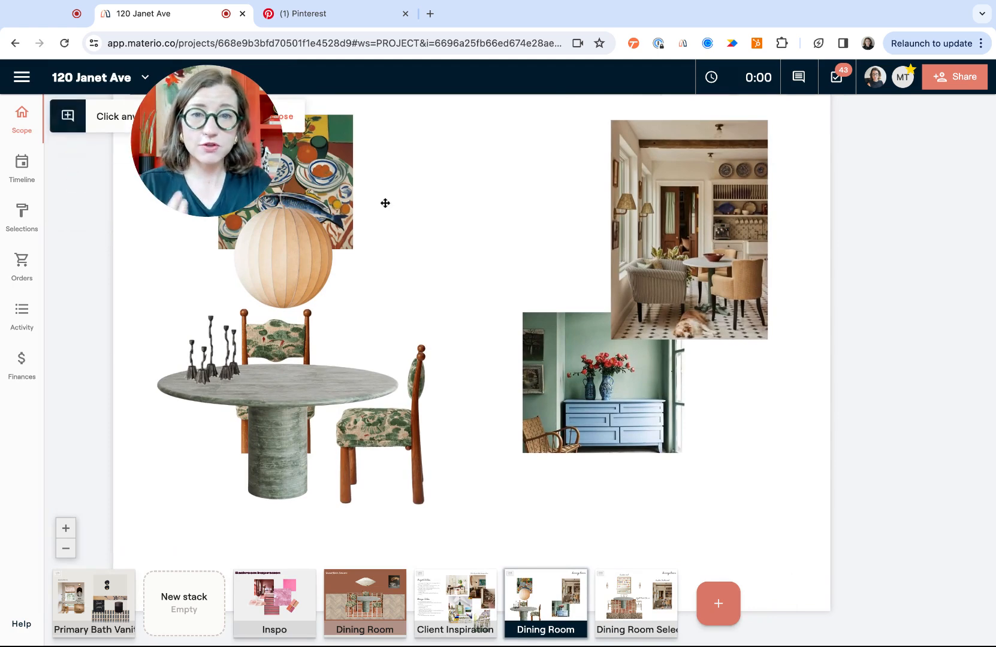
click(498, 214)
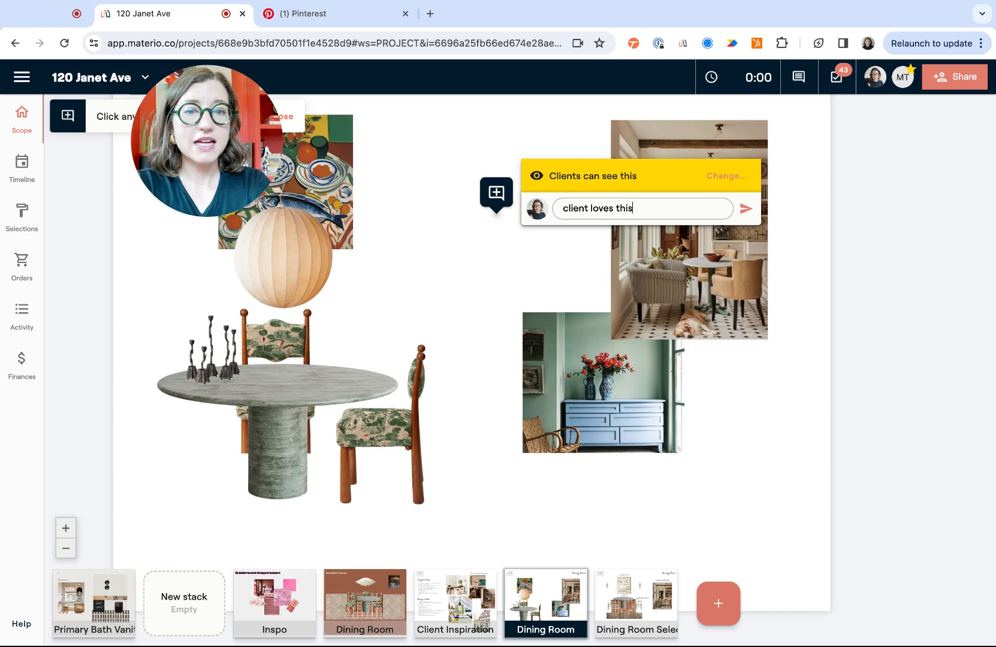
click(741, 213)
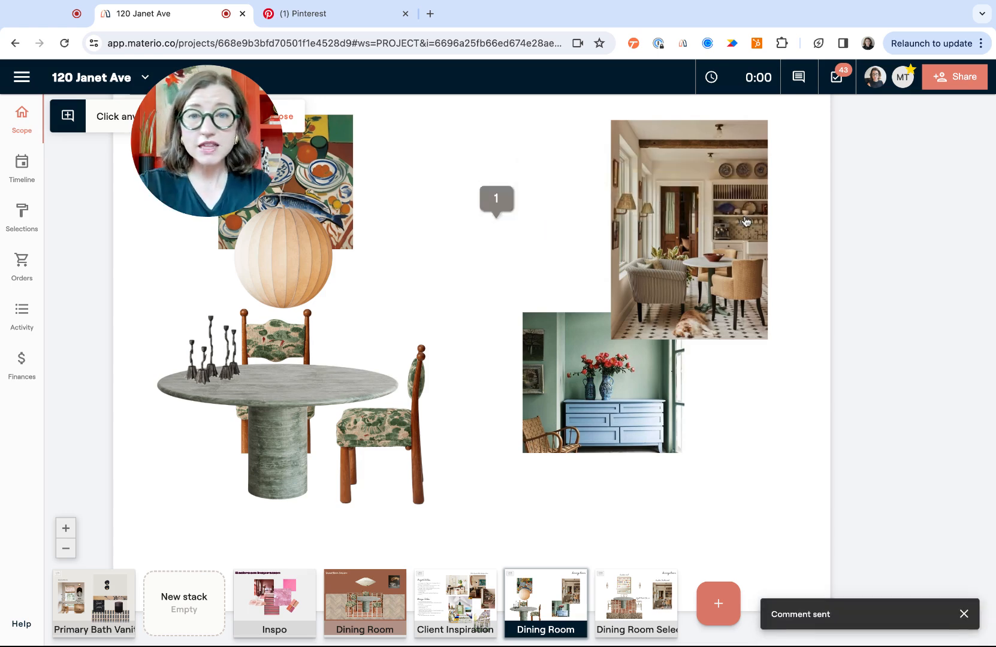